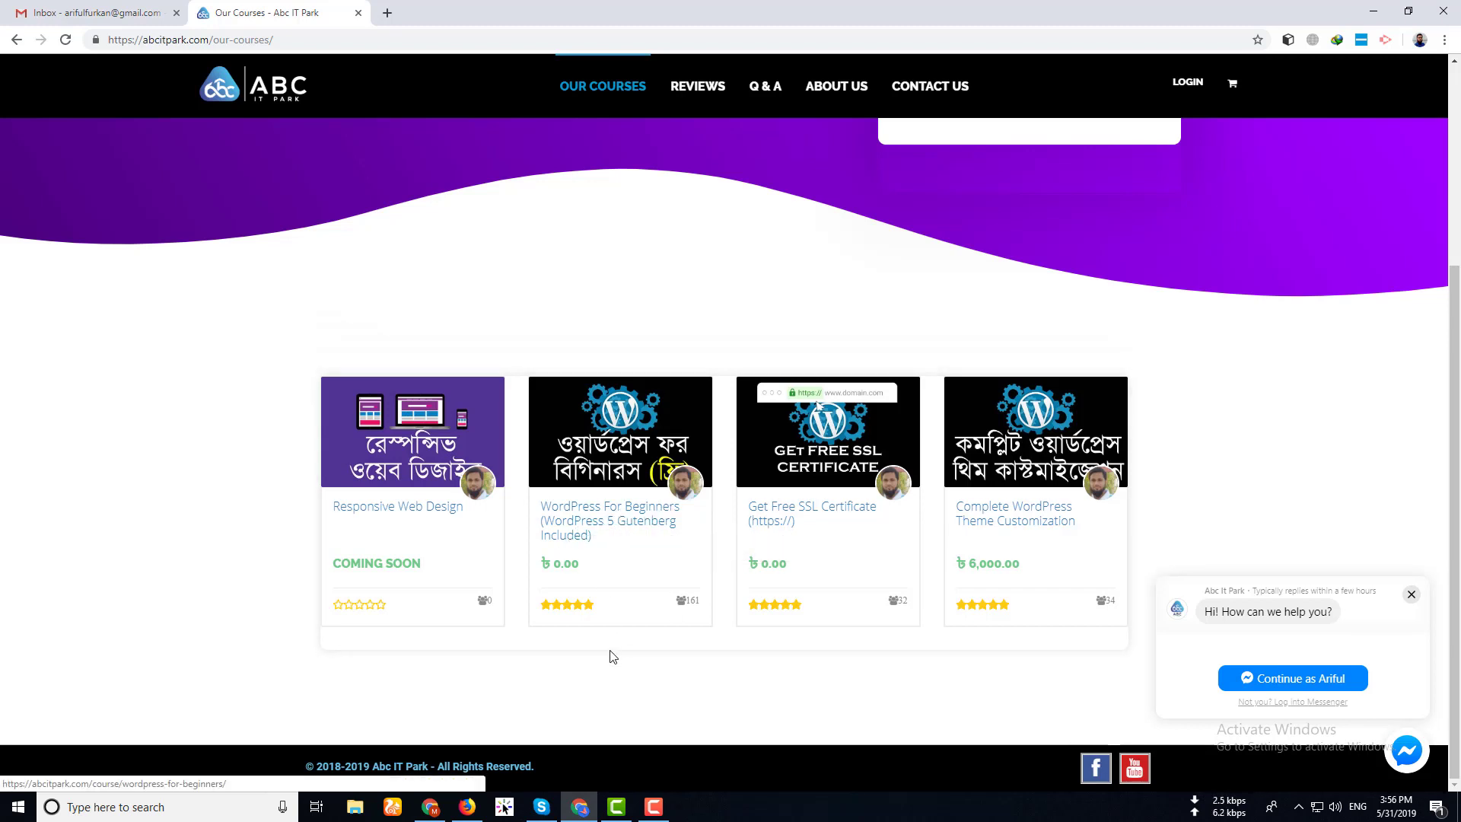
Step: Highlight the ৳ 0.00 price under WordPress For Beginners on Our Courses, then clear it
left_click_drag(552, 566, 593, 572)
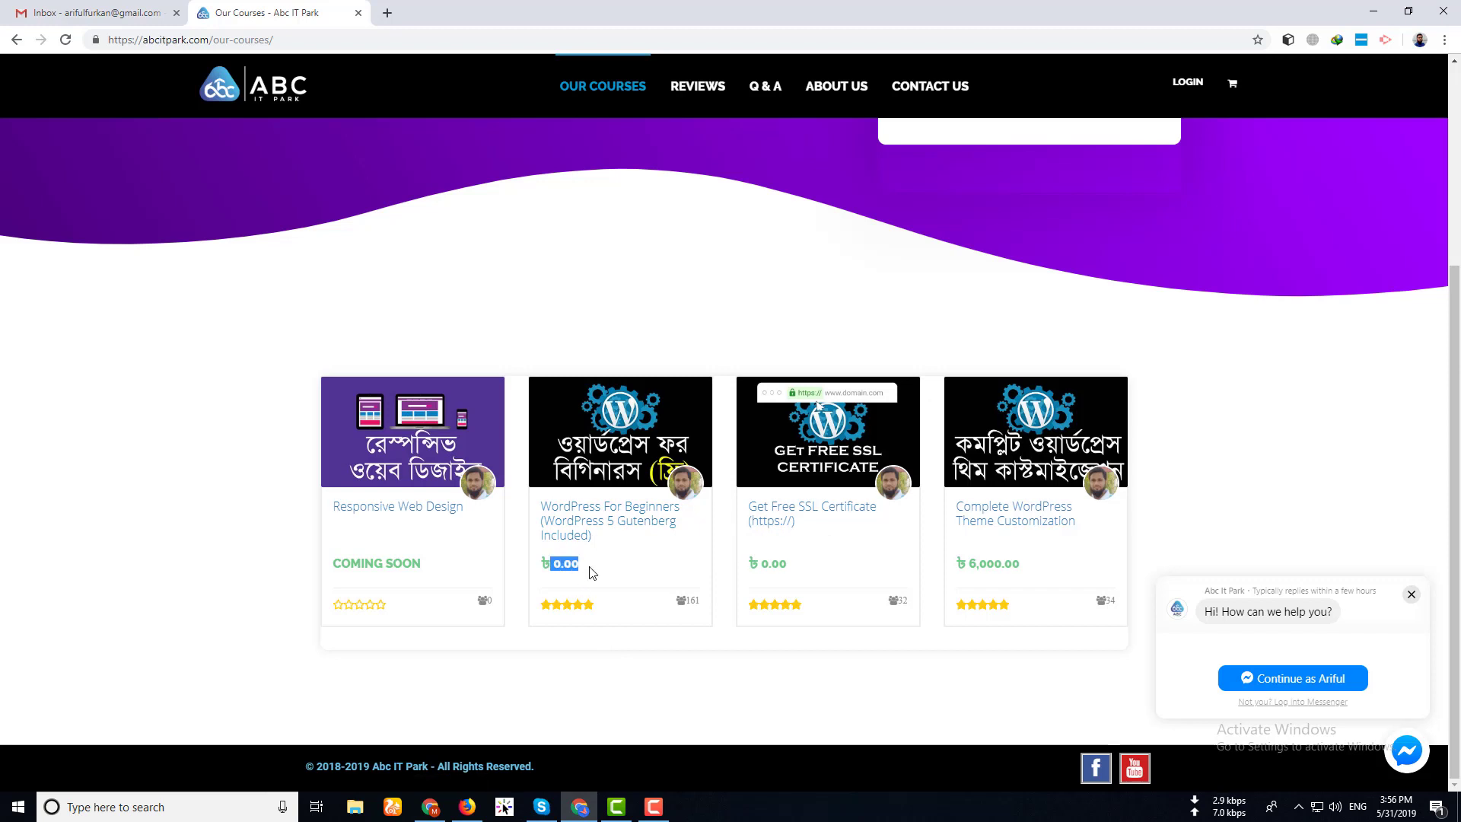
left_click(637, 679)
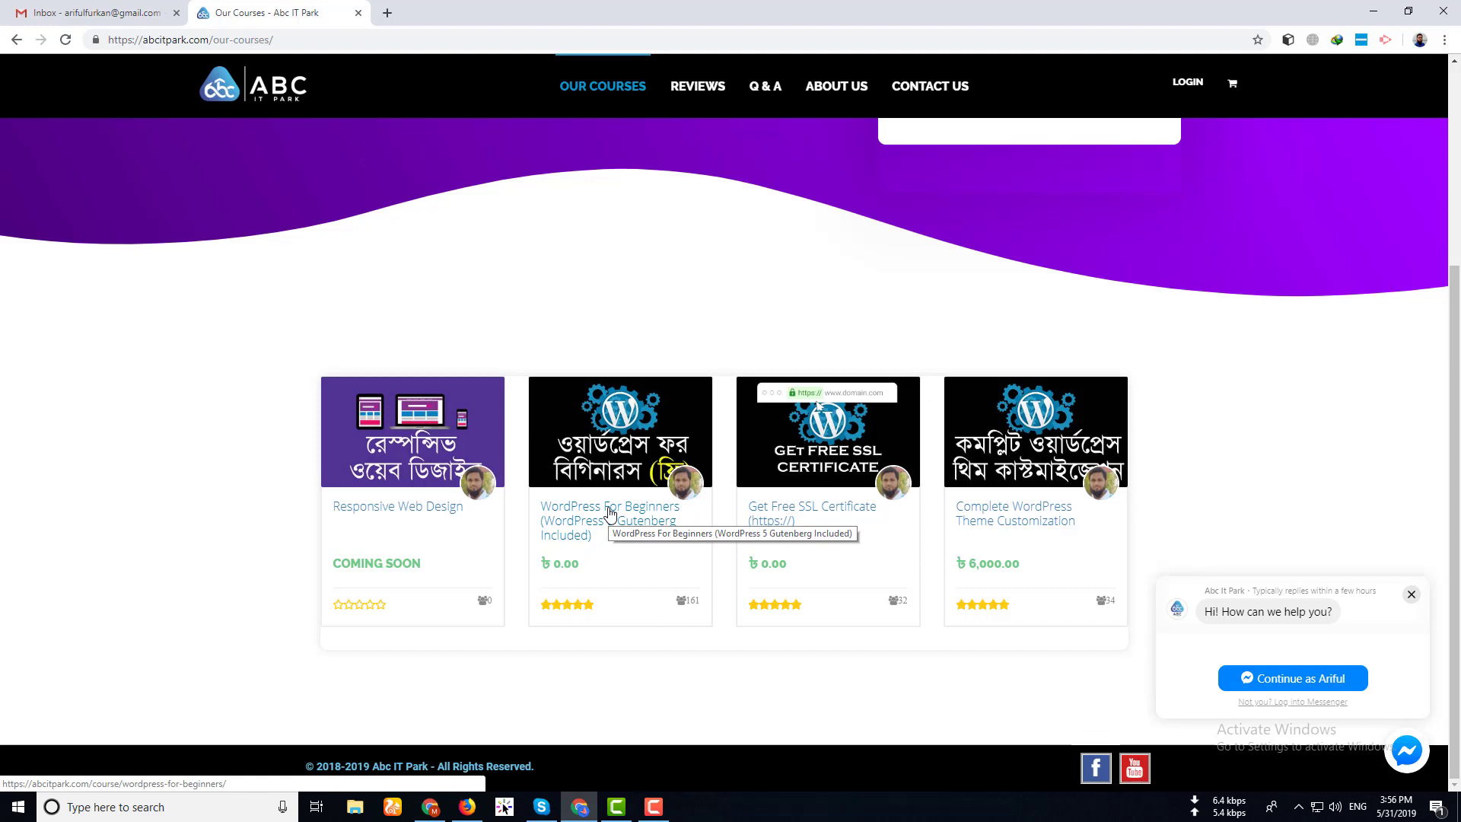
Step: Open the WordPress For Beginners course page and its Course Contents sheet in a new tab
left_click(582, 534)
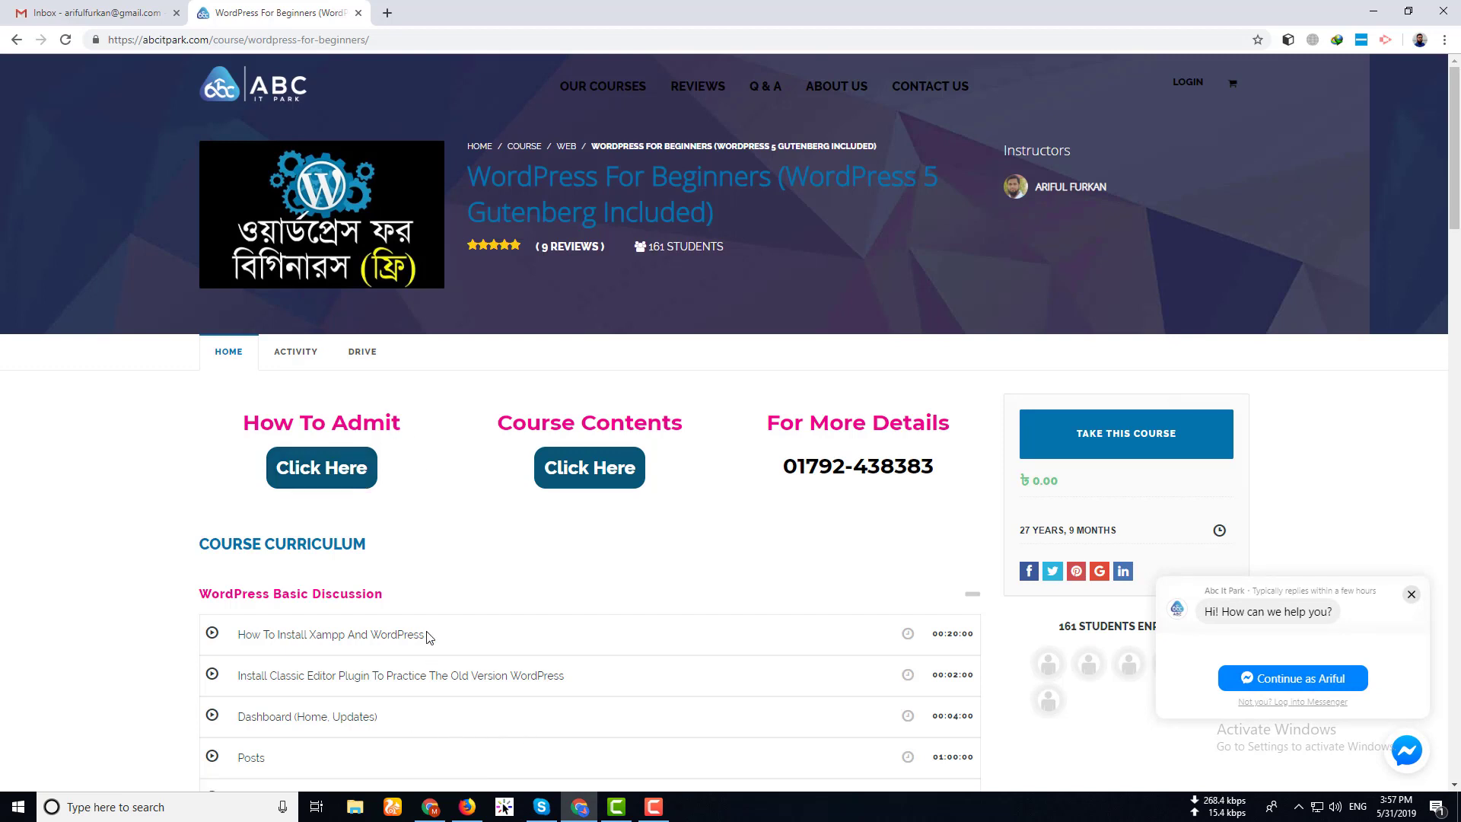
left_click(584, 480)
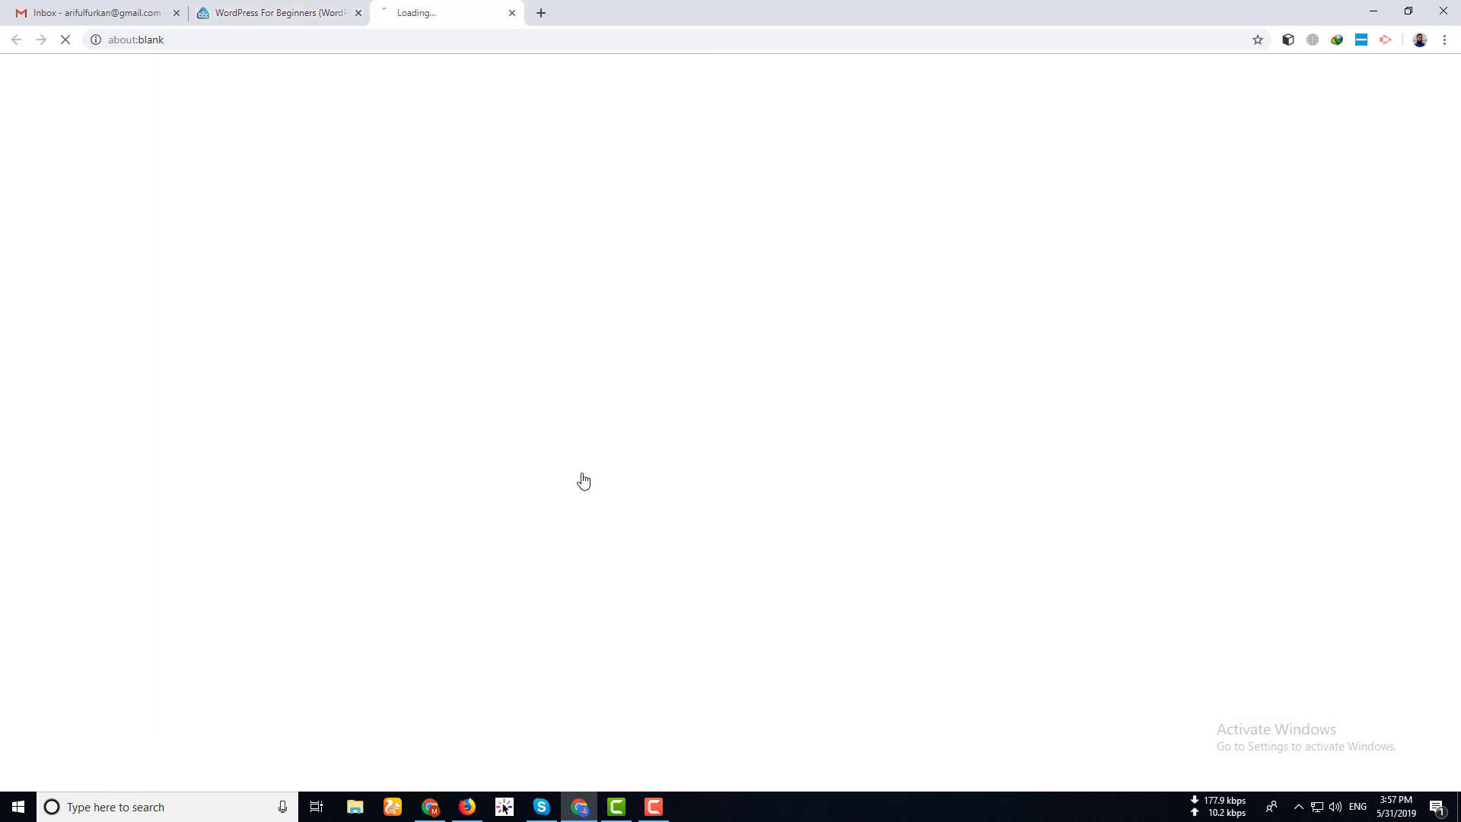
Step: Review the three section titles in cells A1:A3, then return to the course page tab
left_click(323, 11)
left_click(480, 9)
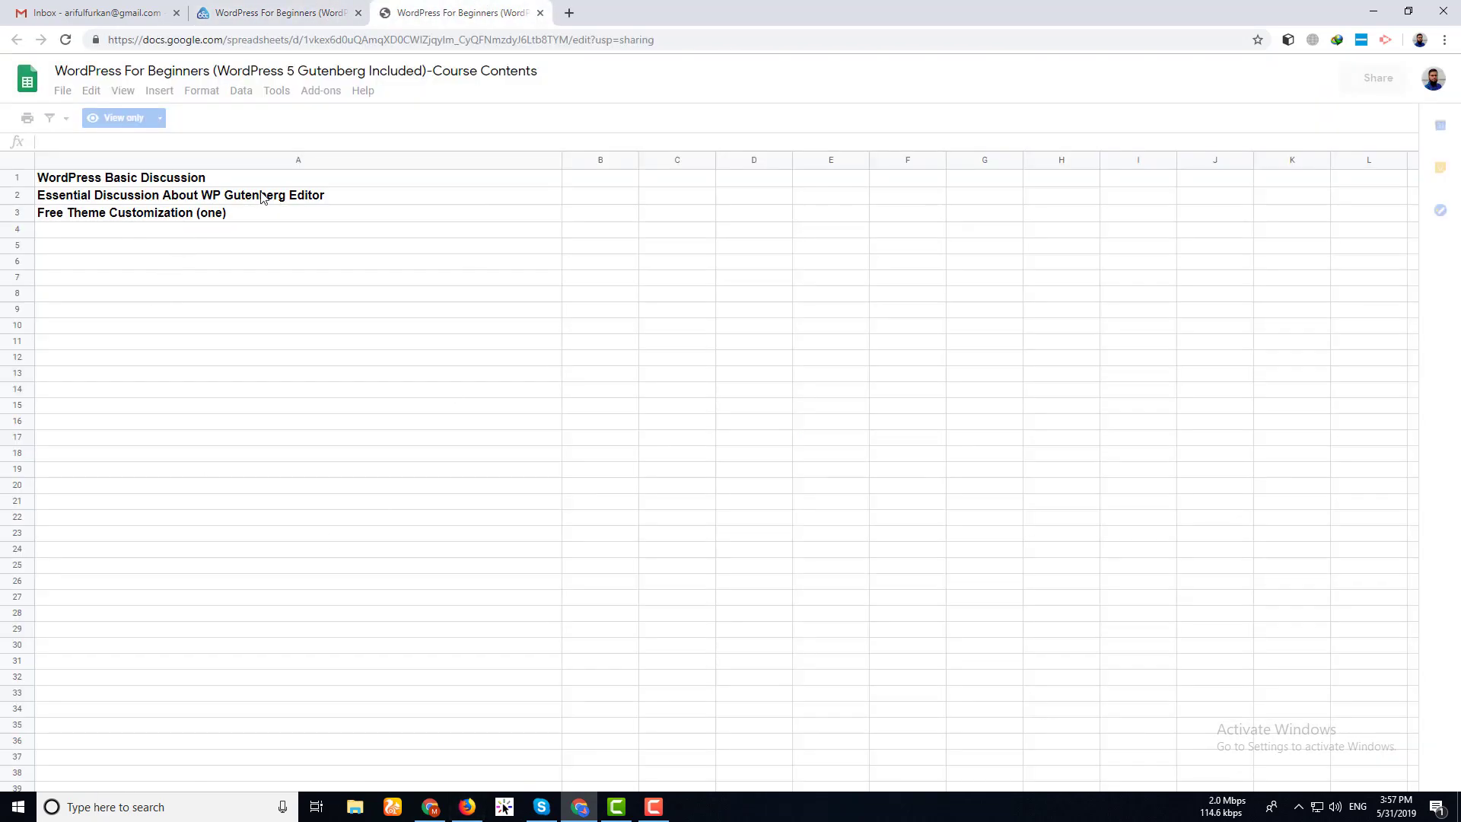
left_click_drag(278, 185, 277, 225)
left_click(367, 376)
left_click(282, 12)
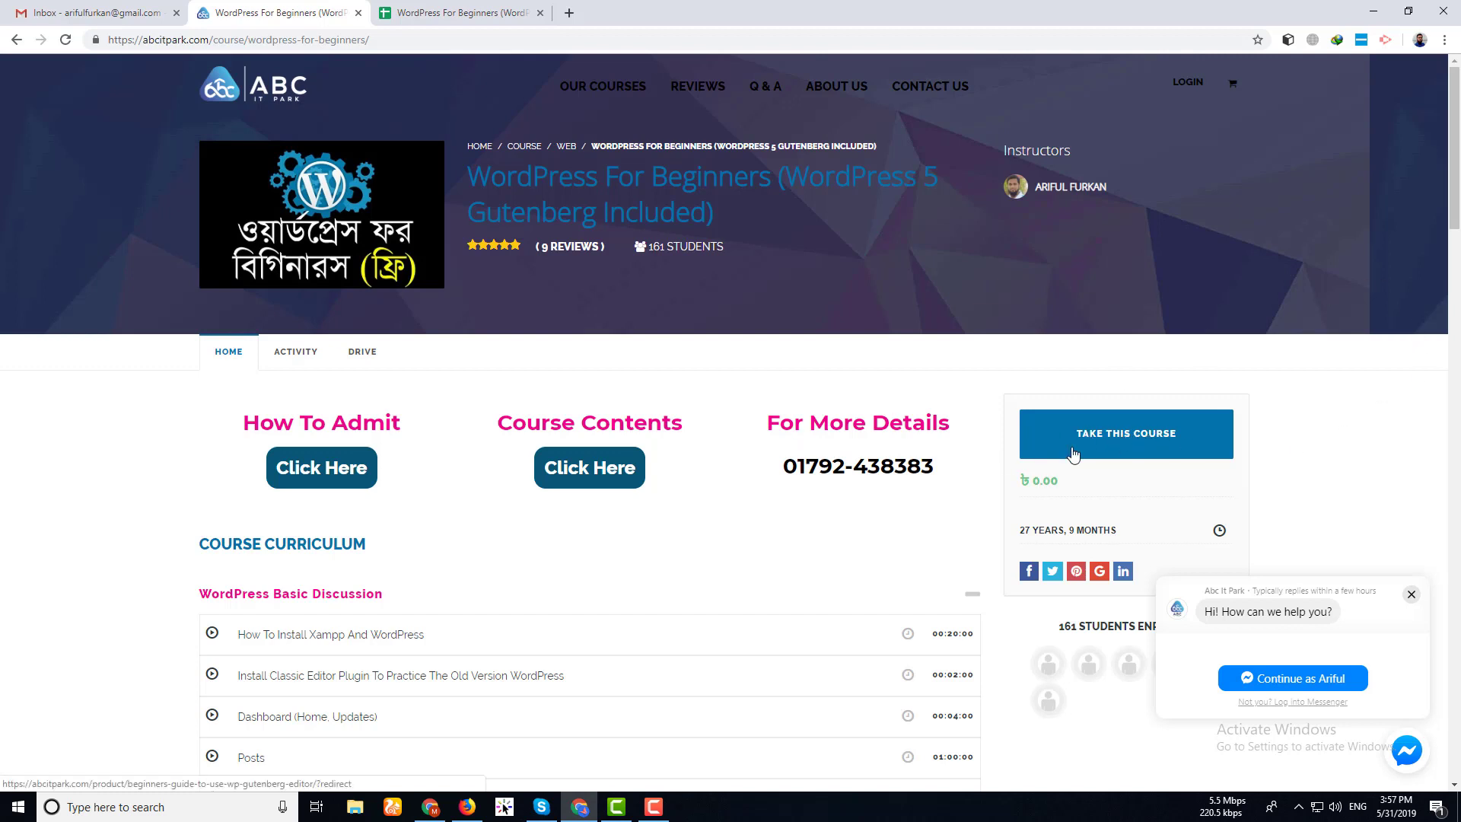
Step: Enroll in the free Gutenberg editor course and try applying coupon 'lovewp'
left_click(1151, 441)
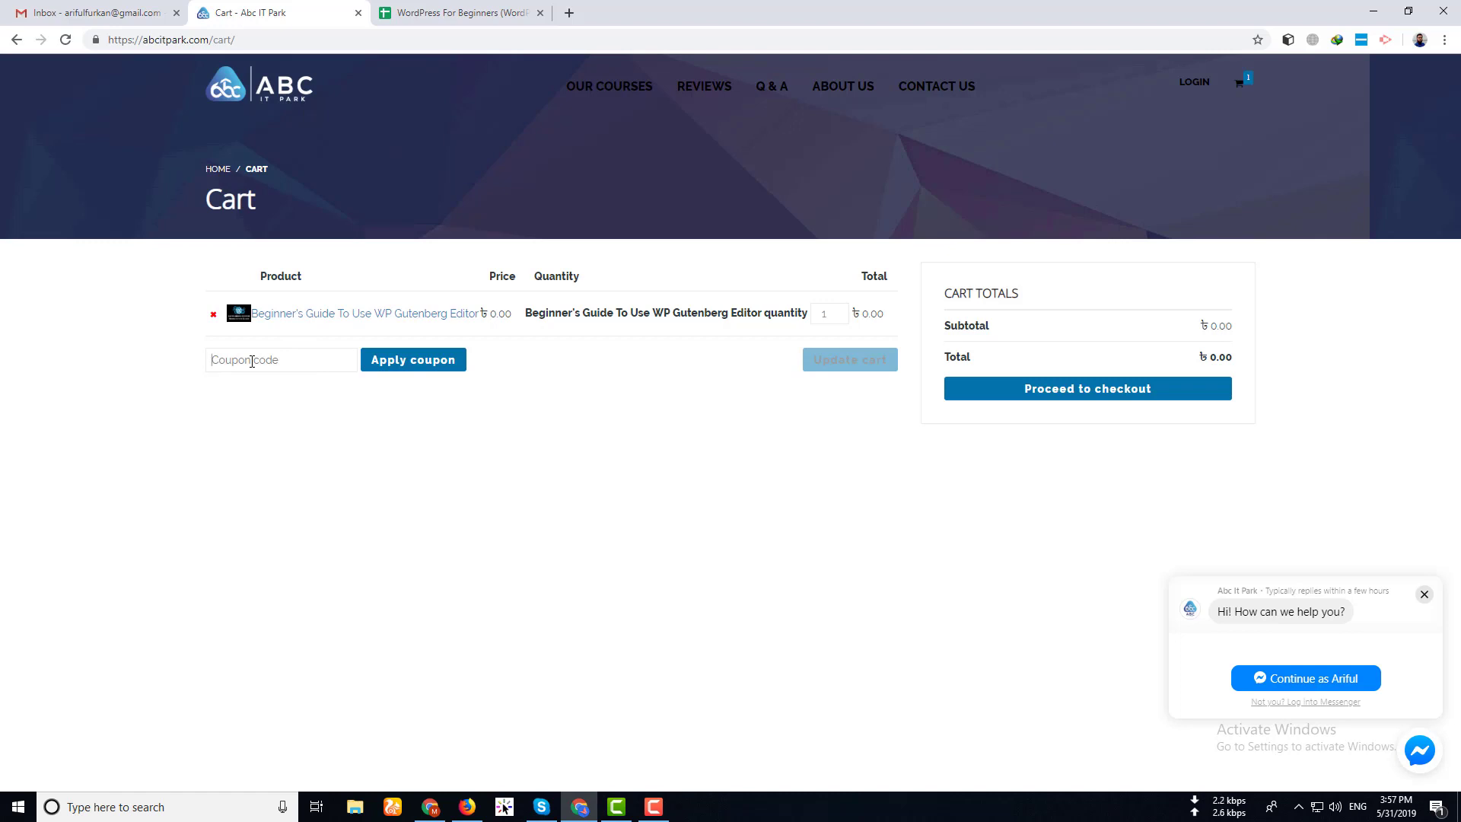
type("lovewp")
left_click(419, 367)
Step: Delete the coupon code and proceed to checkout at a 0.00 total
left_click_drag(286, 362, 175, 371)
left_click(225, 363)
left_click_drag(253, 359, 144, 372)
key("BackSpace")
left_click(1105, 394)
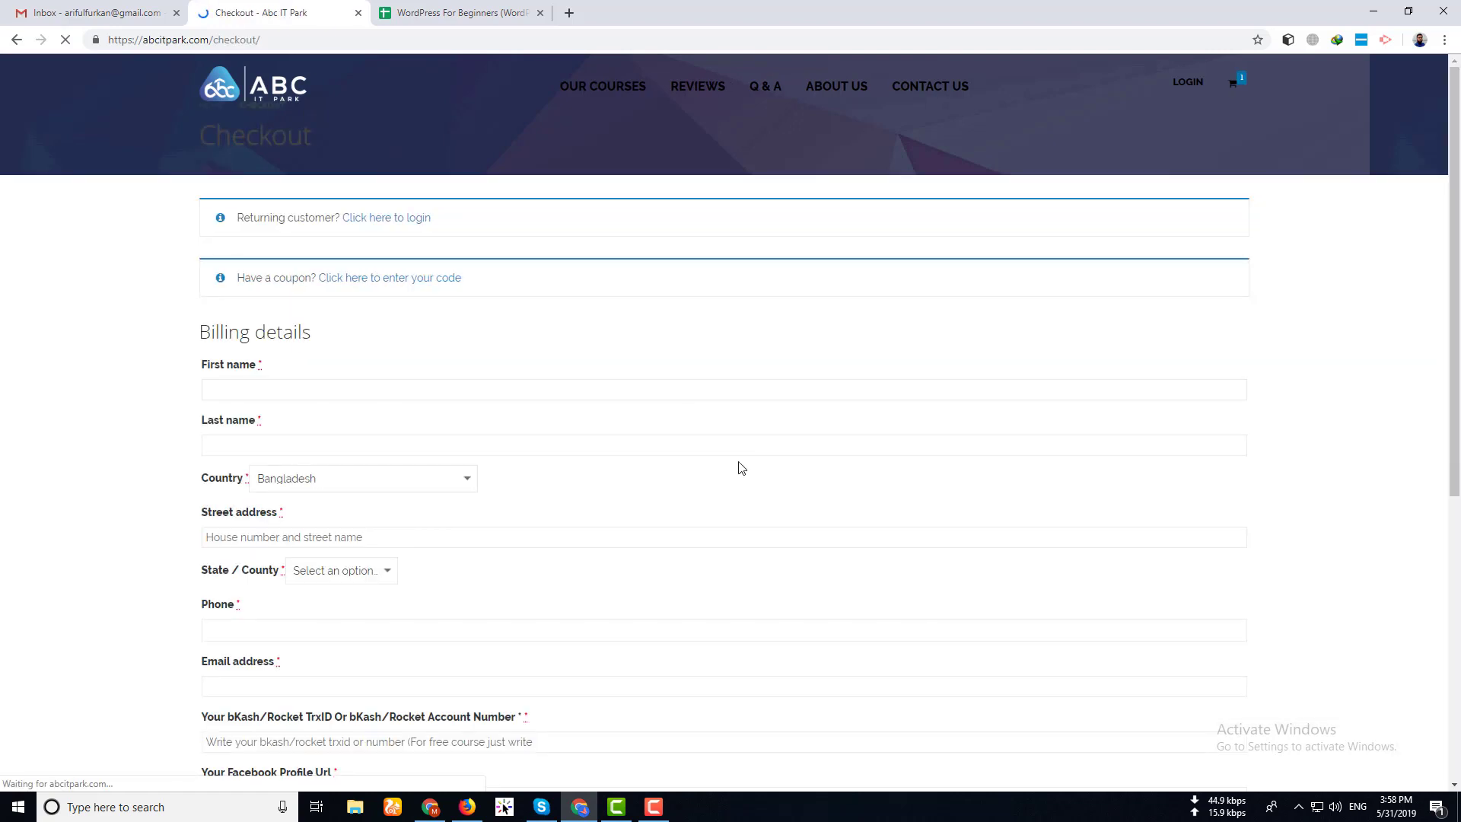
Step: Enter the buyer's first name in the Billing details form
scroll(567, 408, "down", 3)
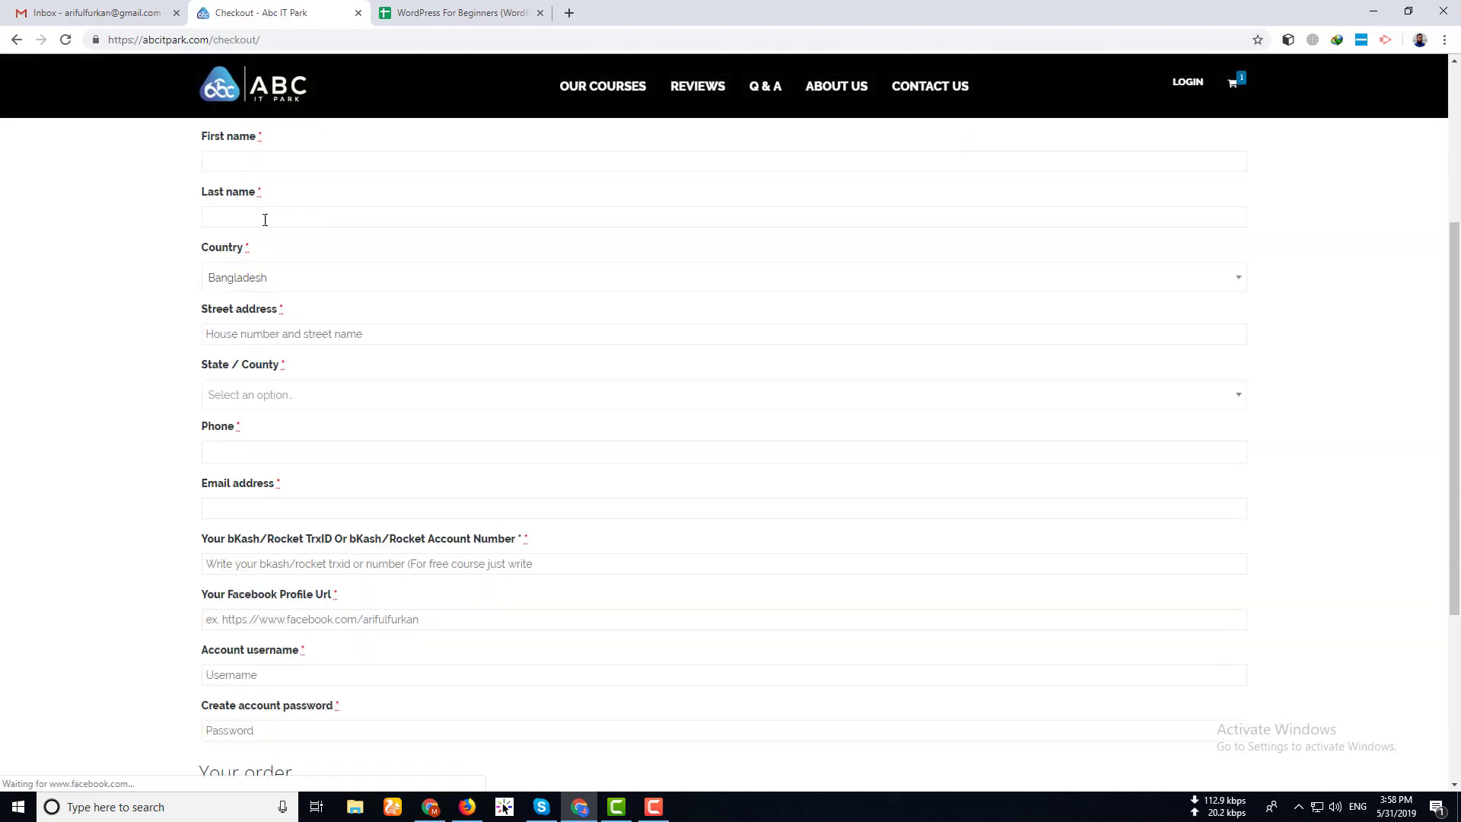
scroll(312, 435, "down", 4)
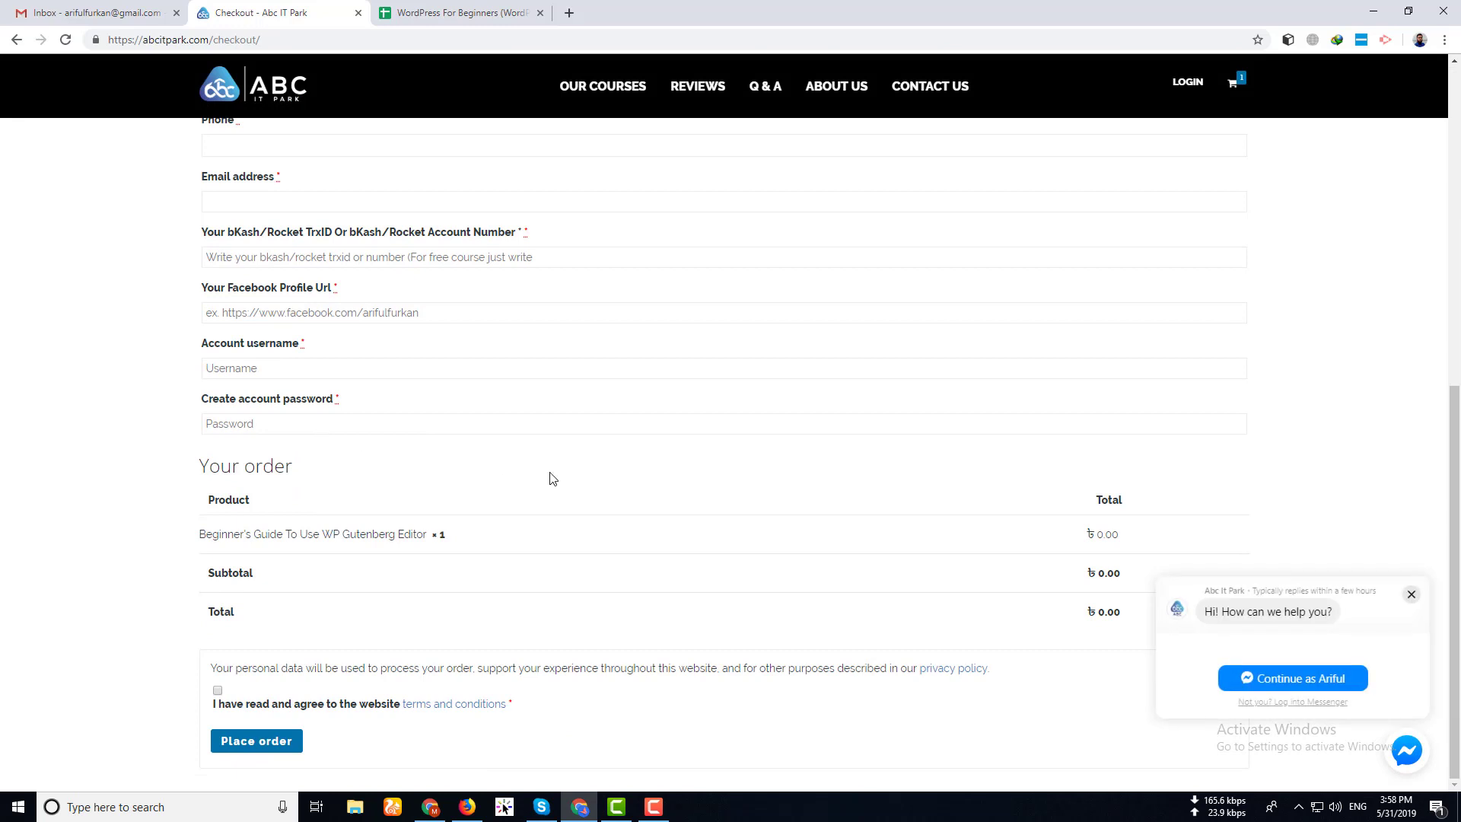
scroll(550, 478, "up", 5)
scroll(552, 477, "up", 3)
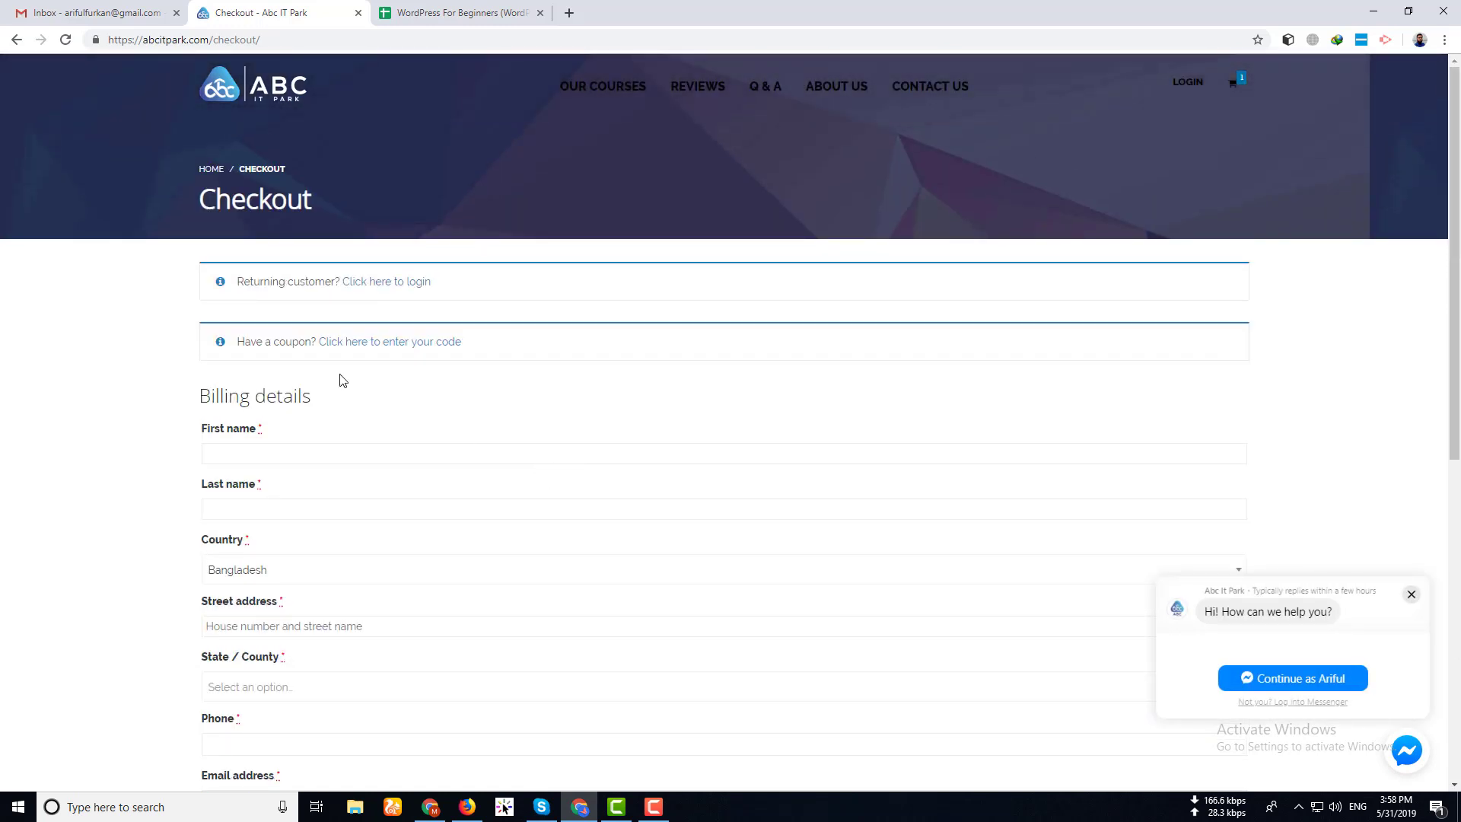
scroll(348, 399, "down", 1)
scroll(348, 399, "down", 1)
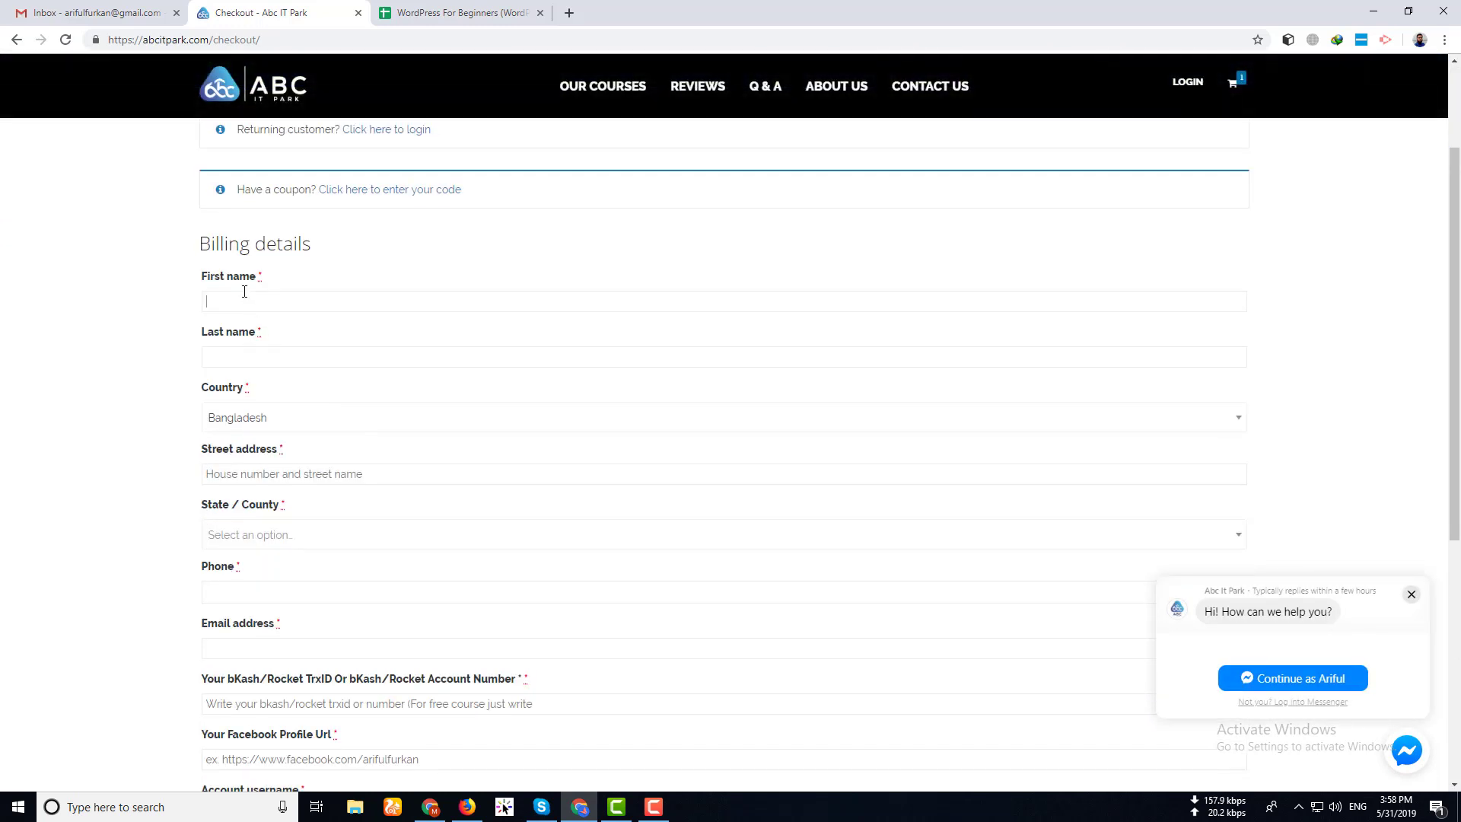
type("A")
key("BackSpace")
Step: Fill in the buyer's last name and street address
left_click(253, 357)
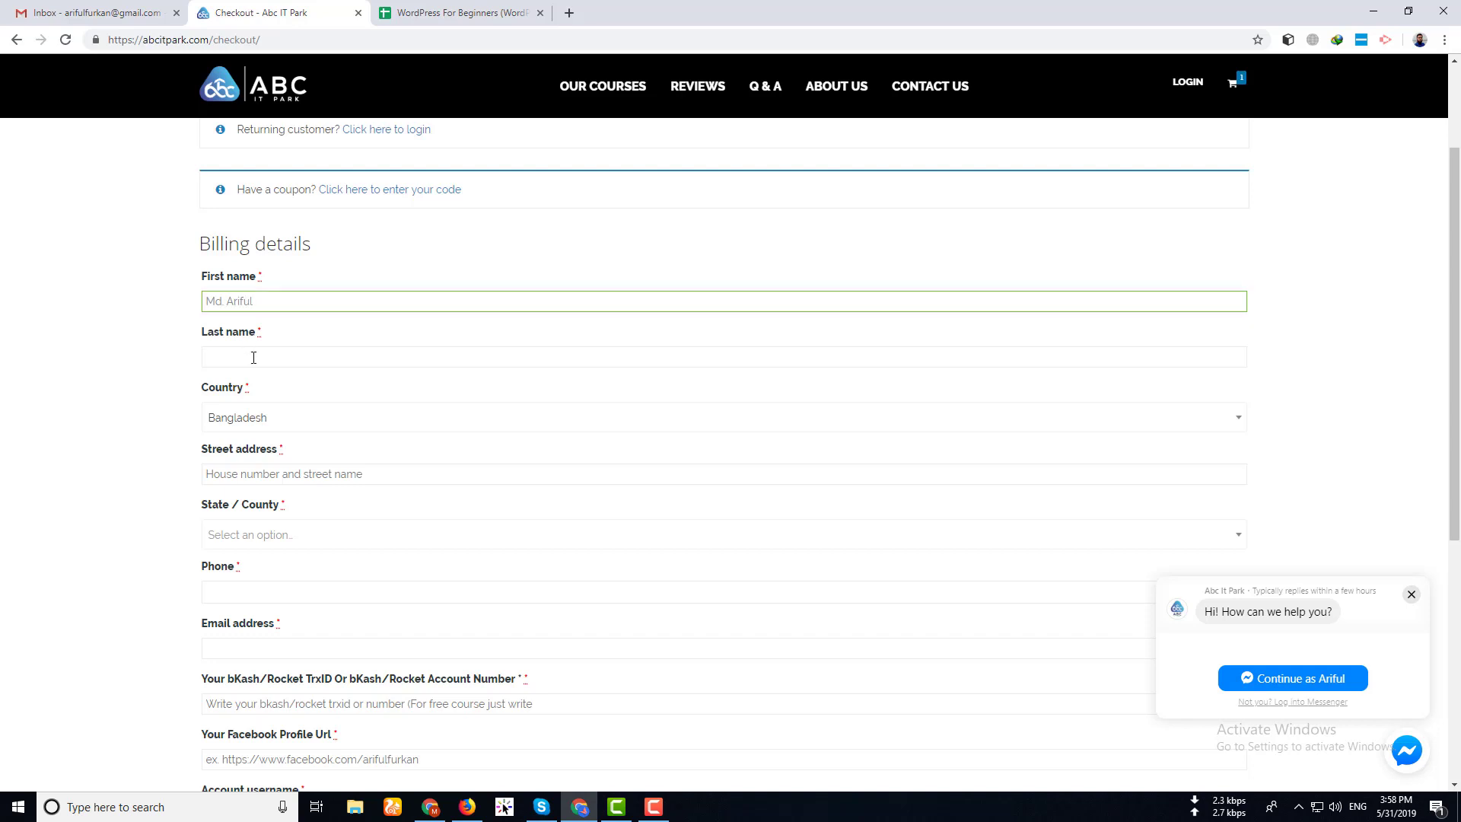
scroll(245, 350, "down", 2)
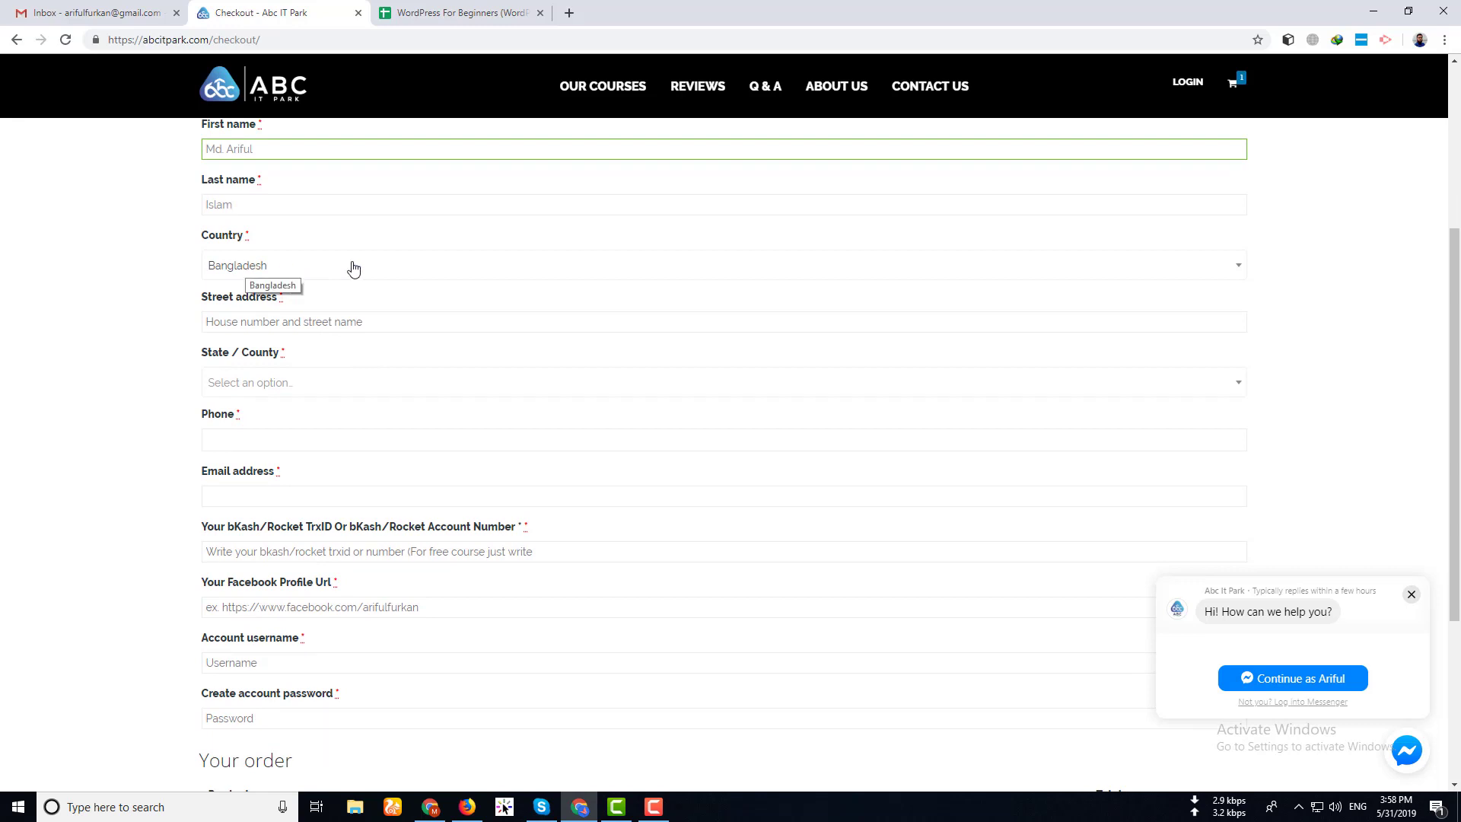
left_click(273, 320)
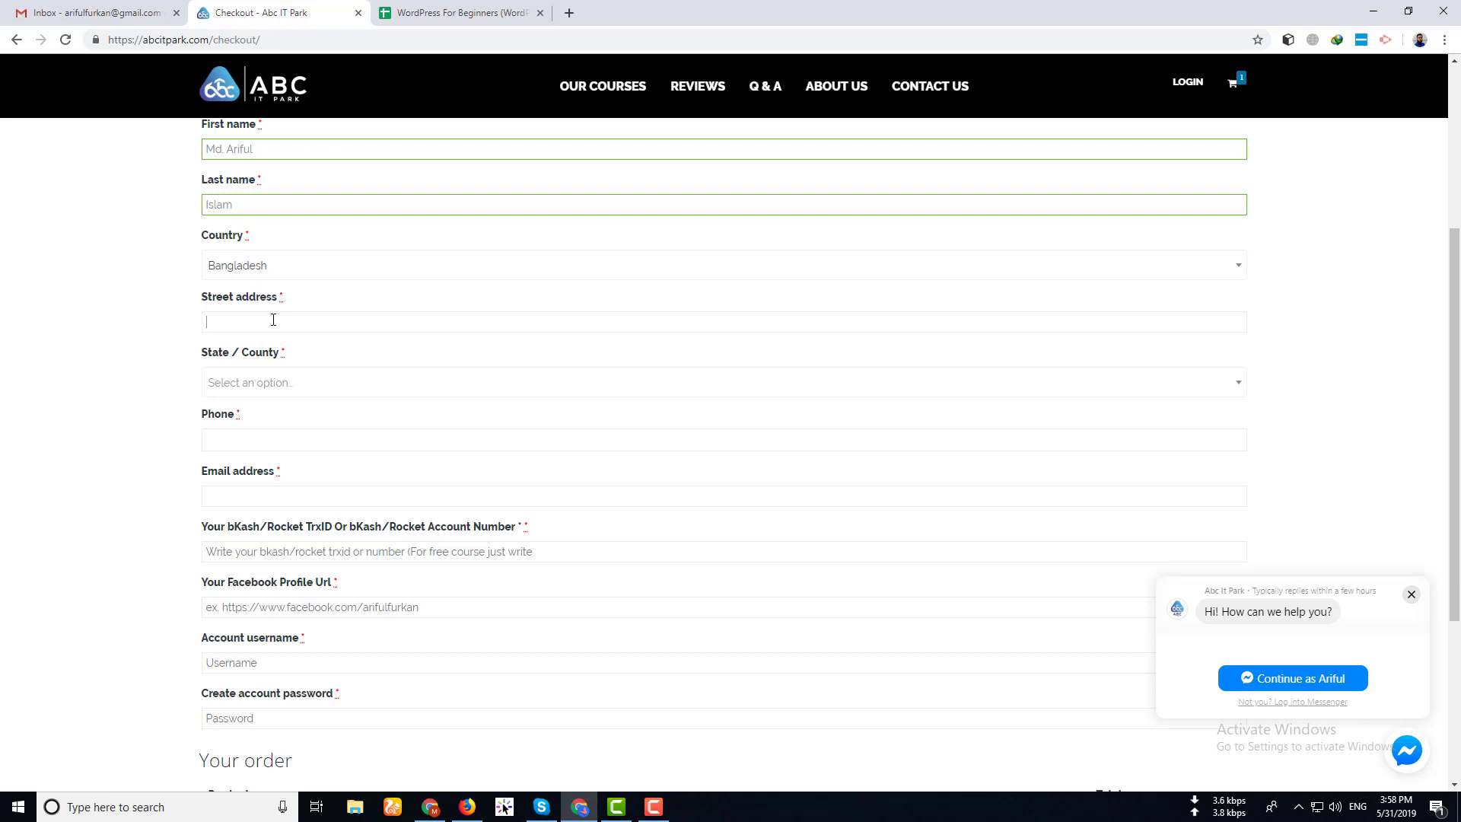
Step: Set the billing State / County to Khulna
left_click(248, 389)
scroll(276, 561, "down", 1)
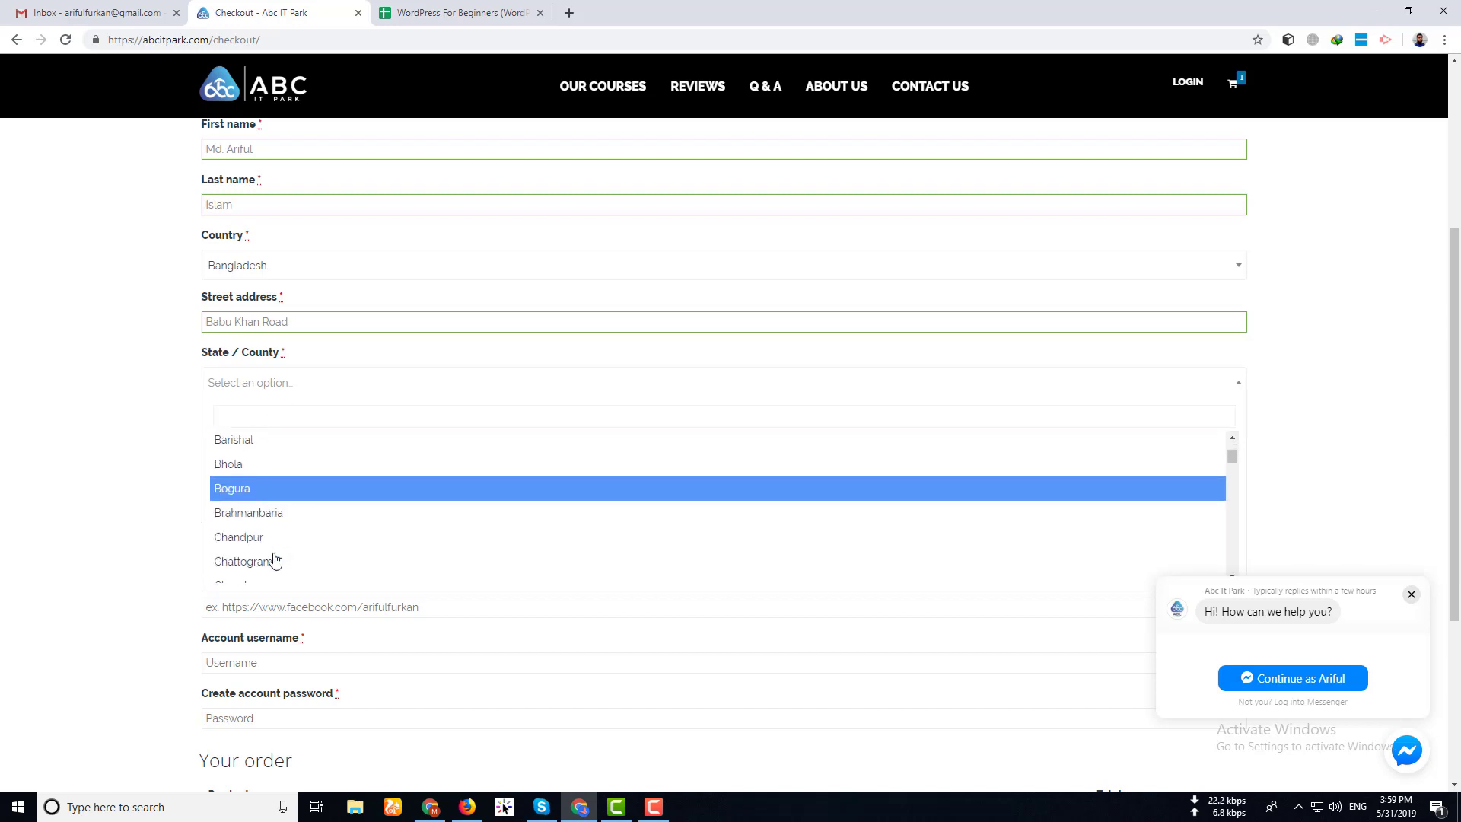
scroll(276, 560, "down", 4)
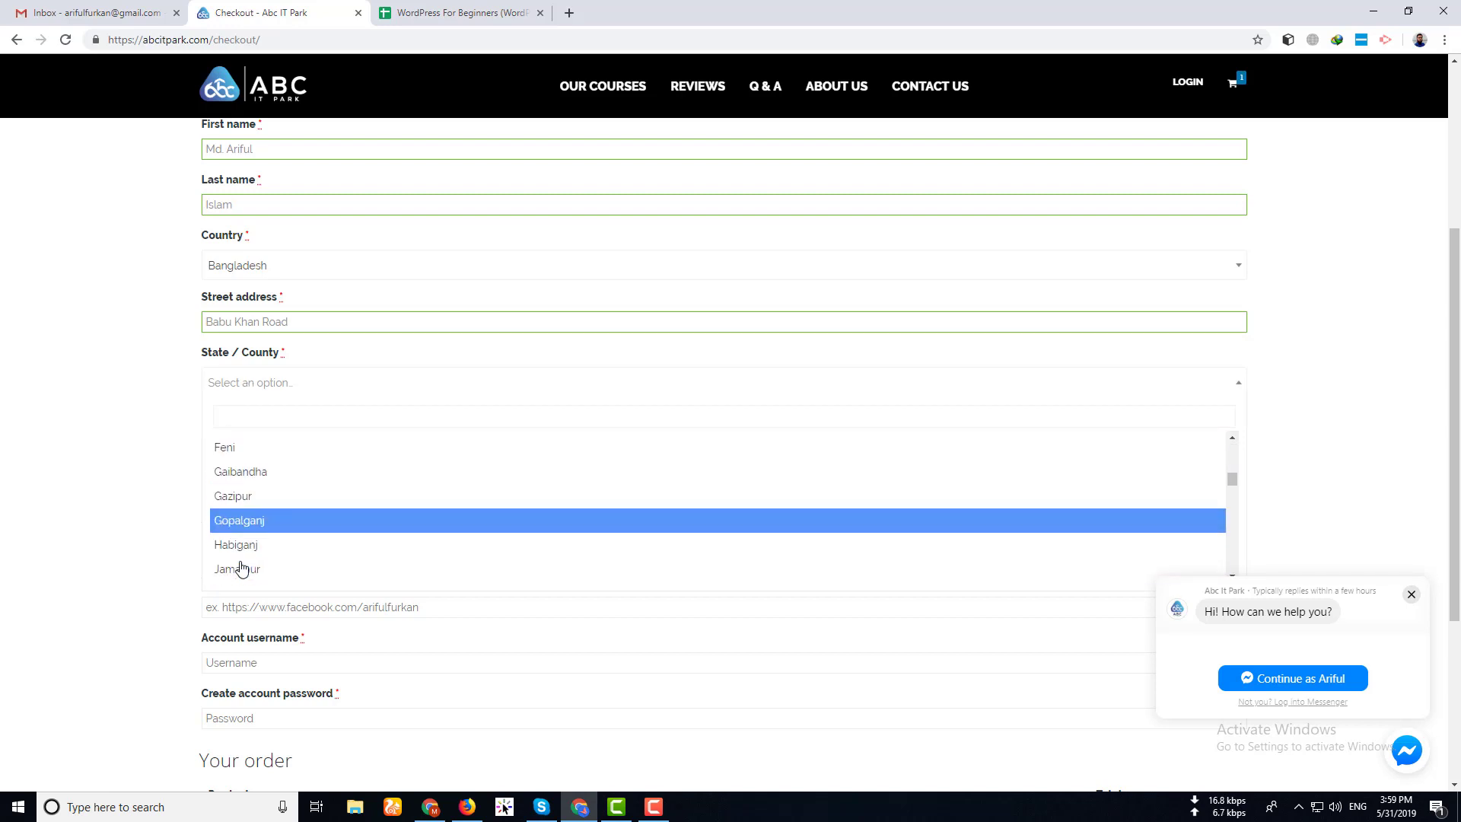
scroll(240, 569, "down", 3)
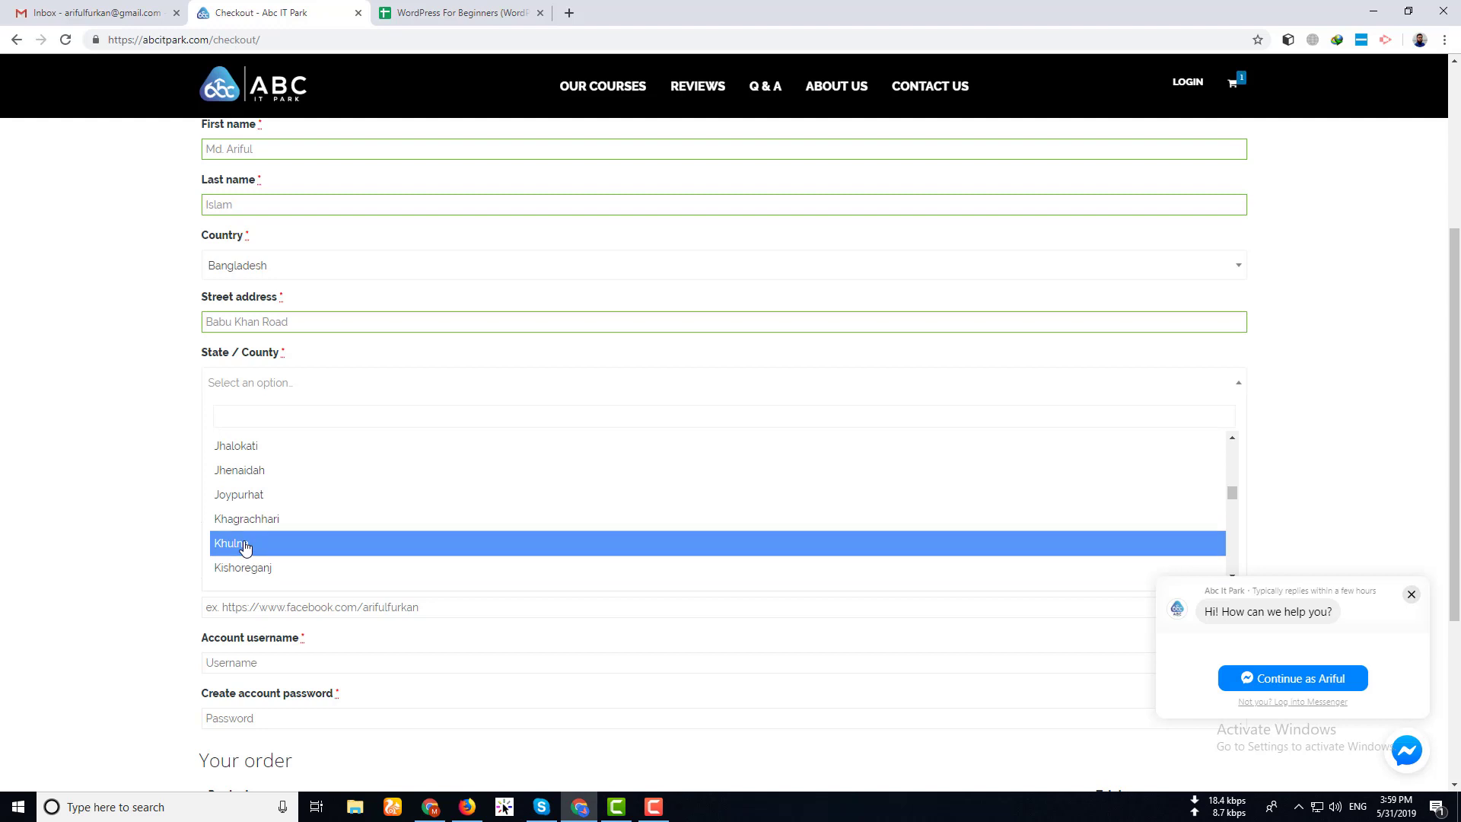
left_click(245, 543)
Step: Enter the buyer's phone number, adding a hyphen
left_click(244, 441)
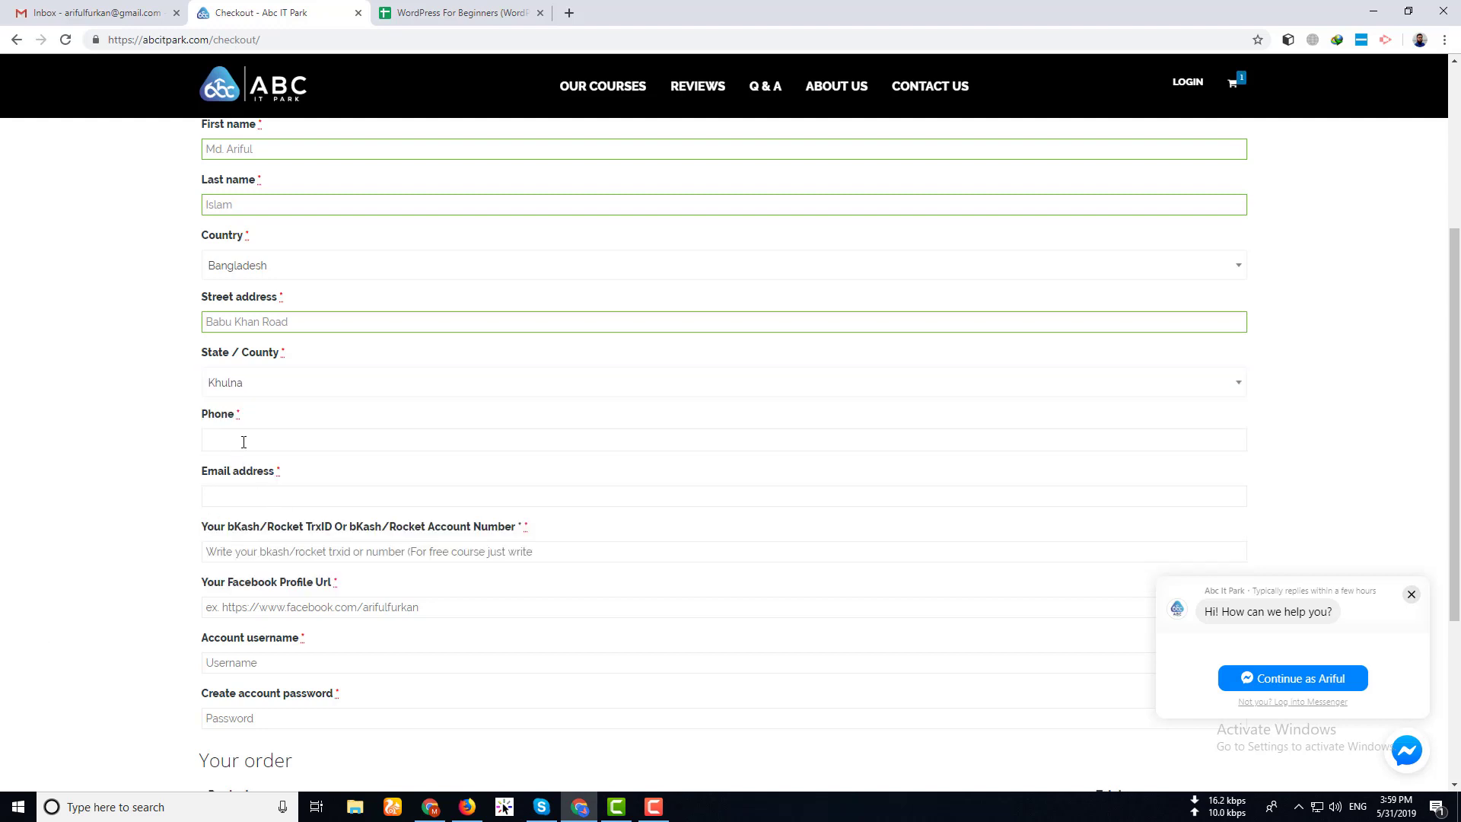
key("Right")
scroll(447, 448, "down", 2)
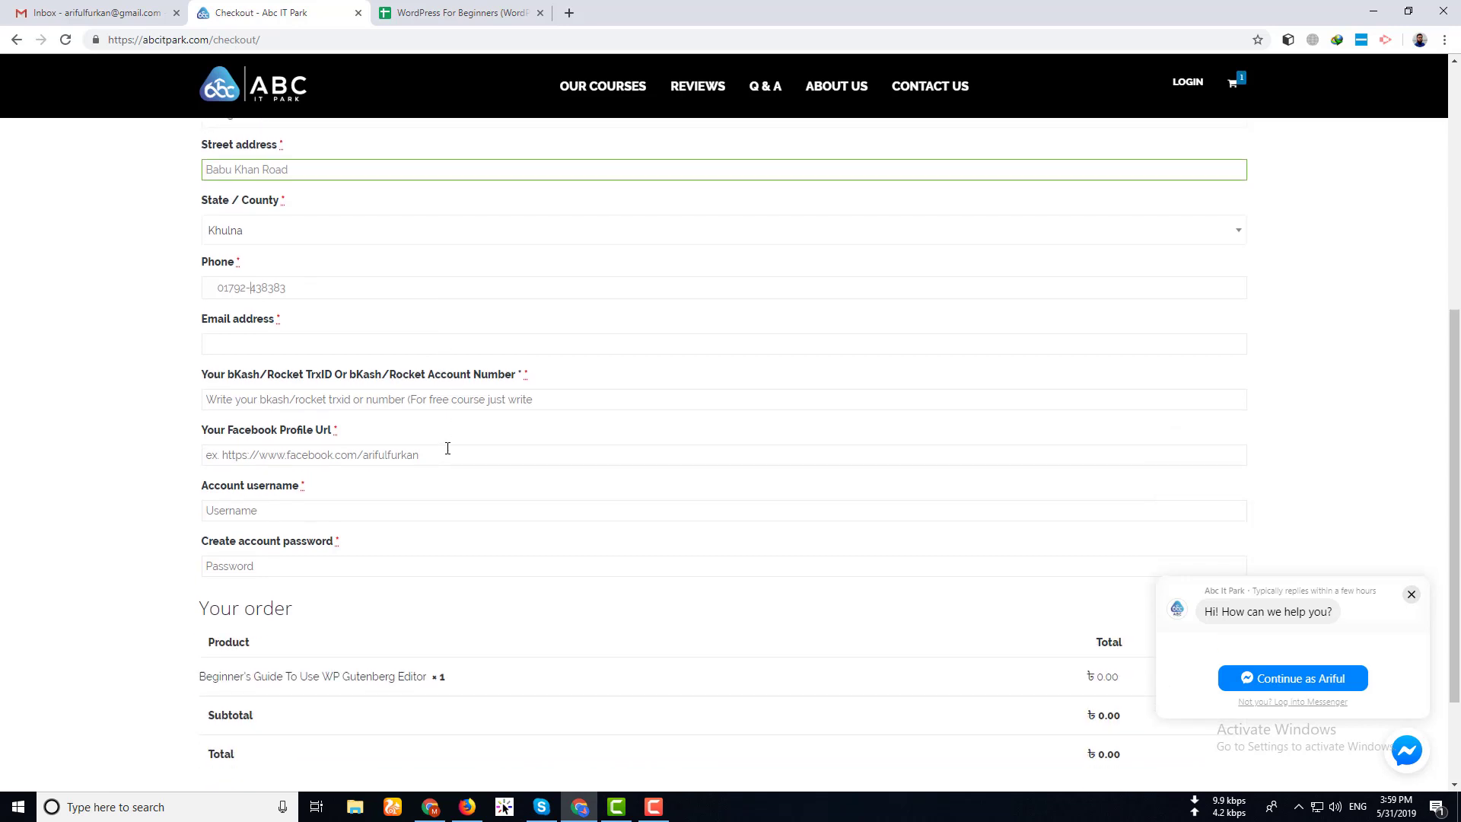
Step: Fill in the buyer's e-mail address and place the cursor in the bKash transaction field
left_click(293, 343)
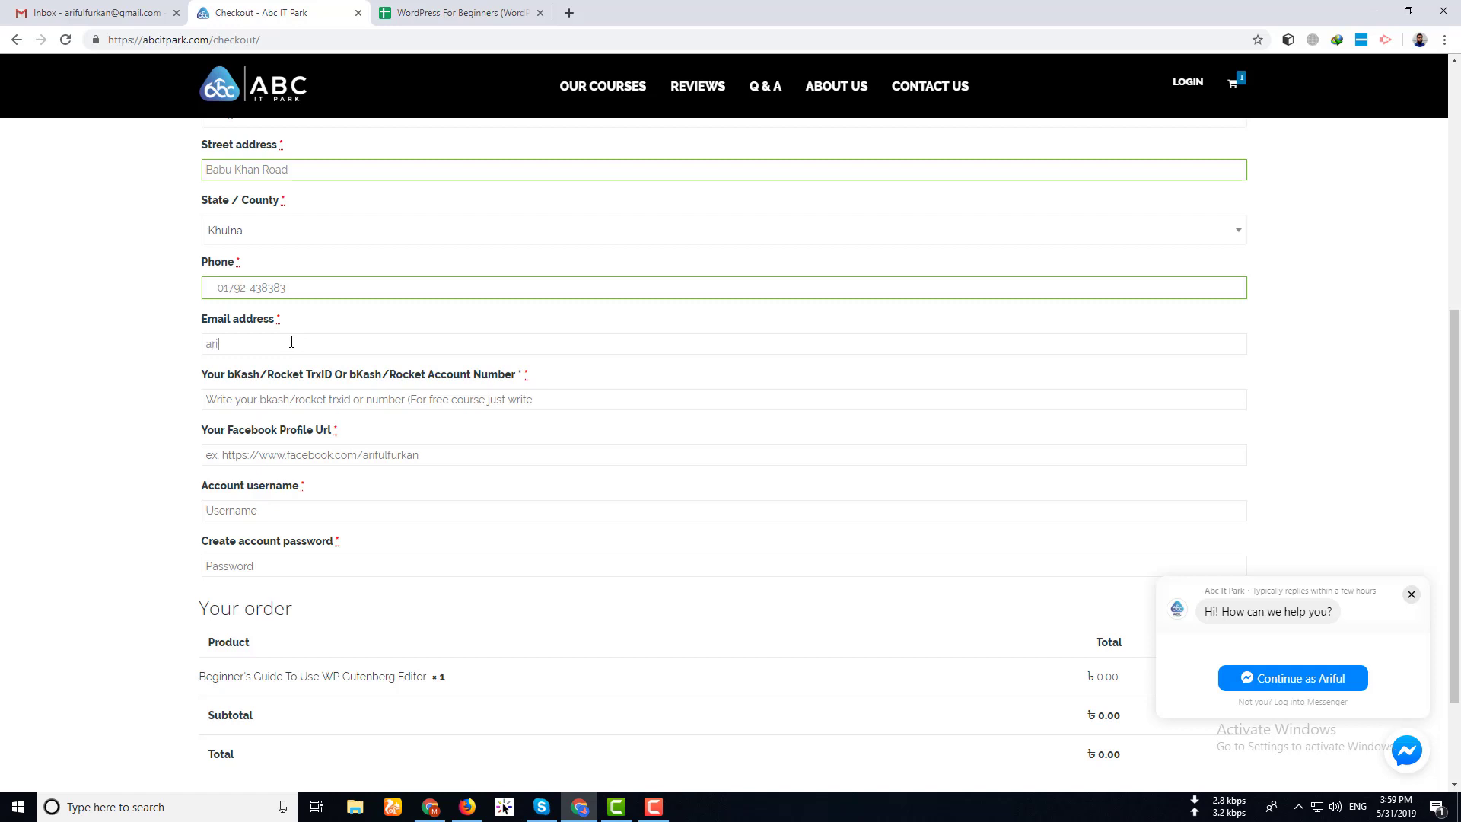
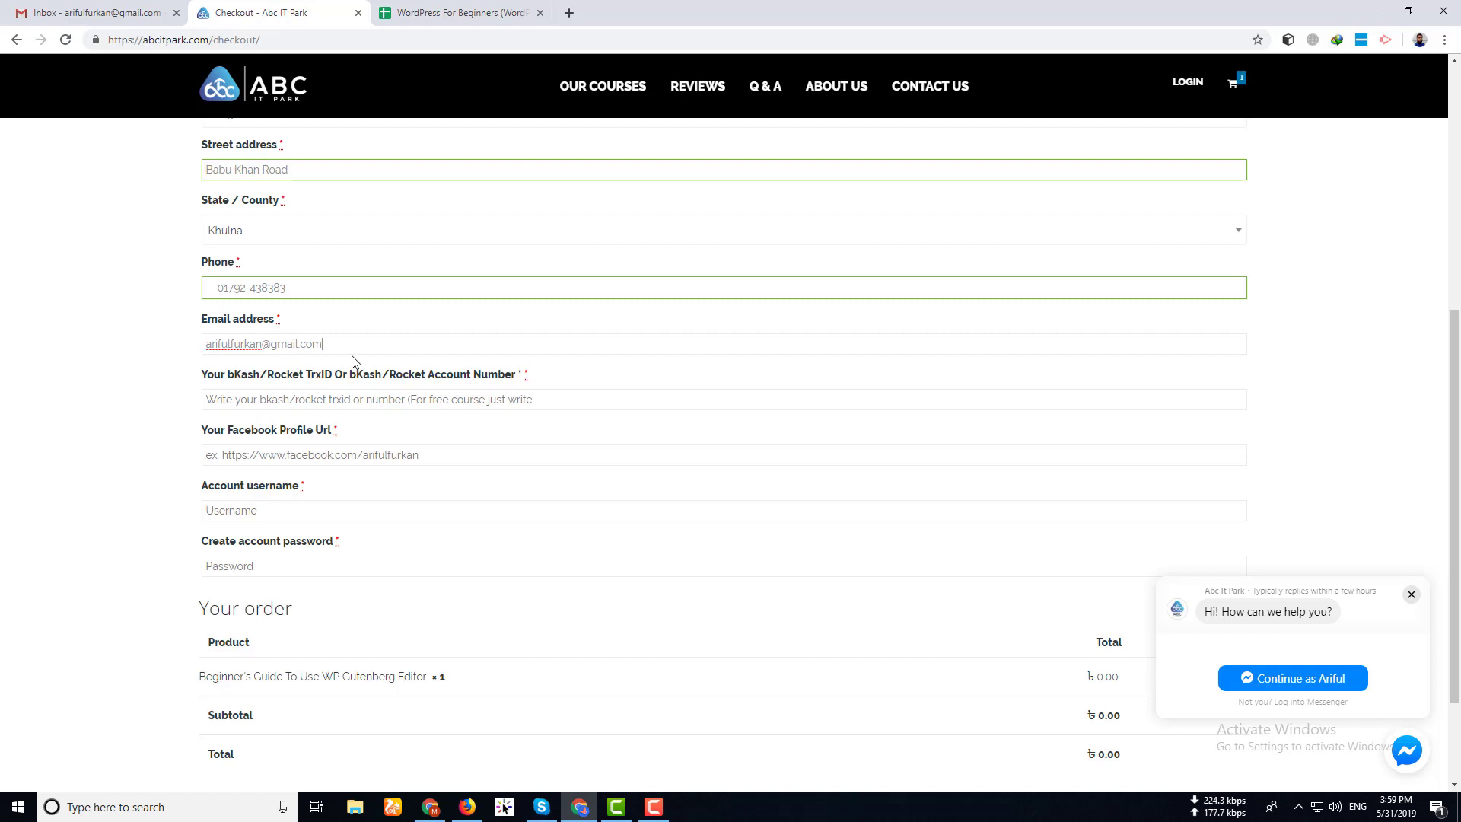
scroll(309, 251, "down", 1)
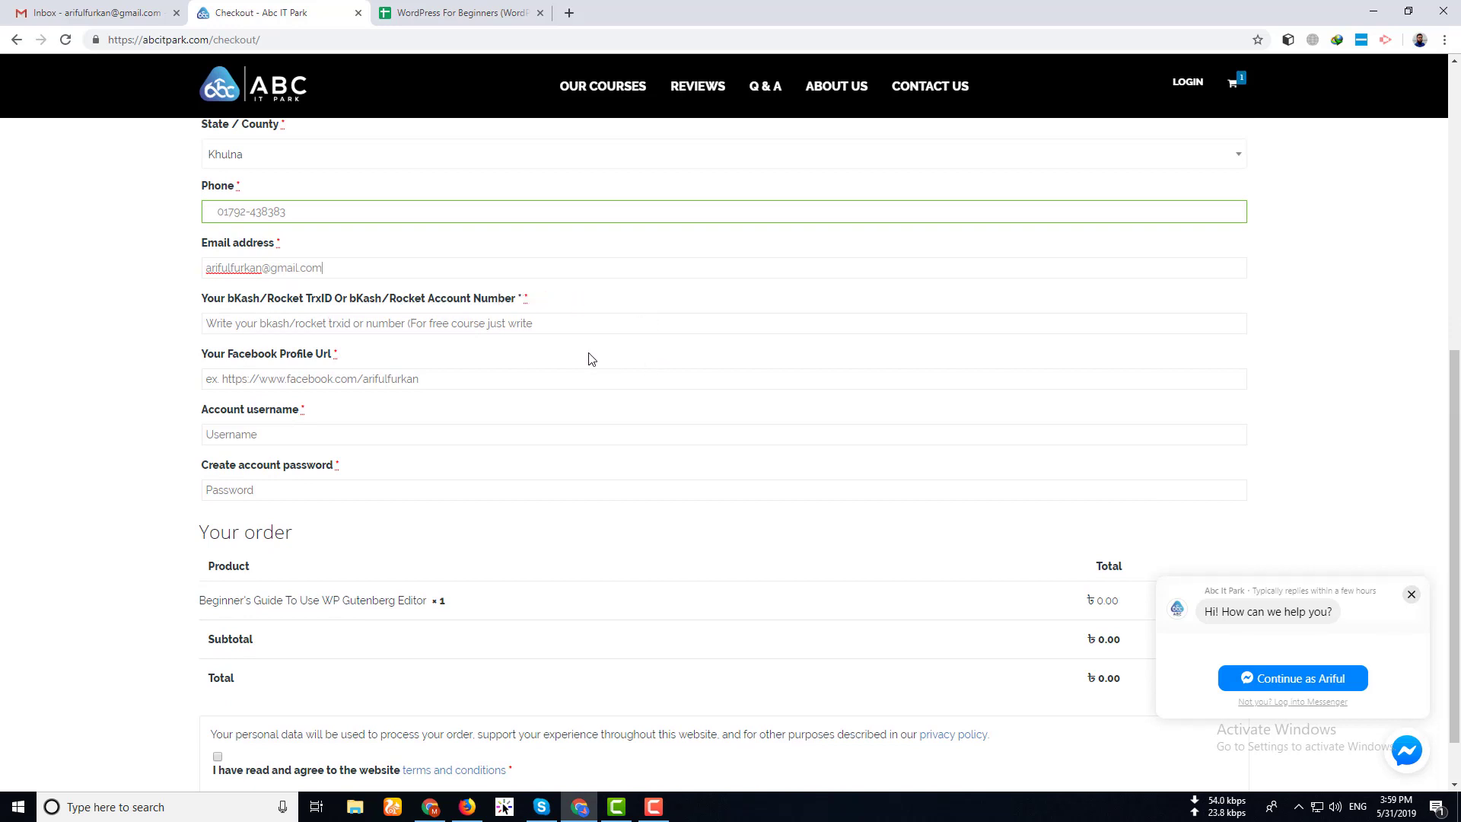
left_click(420, 325)
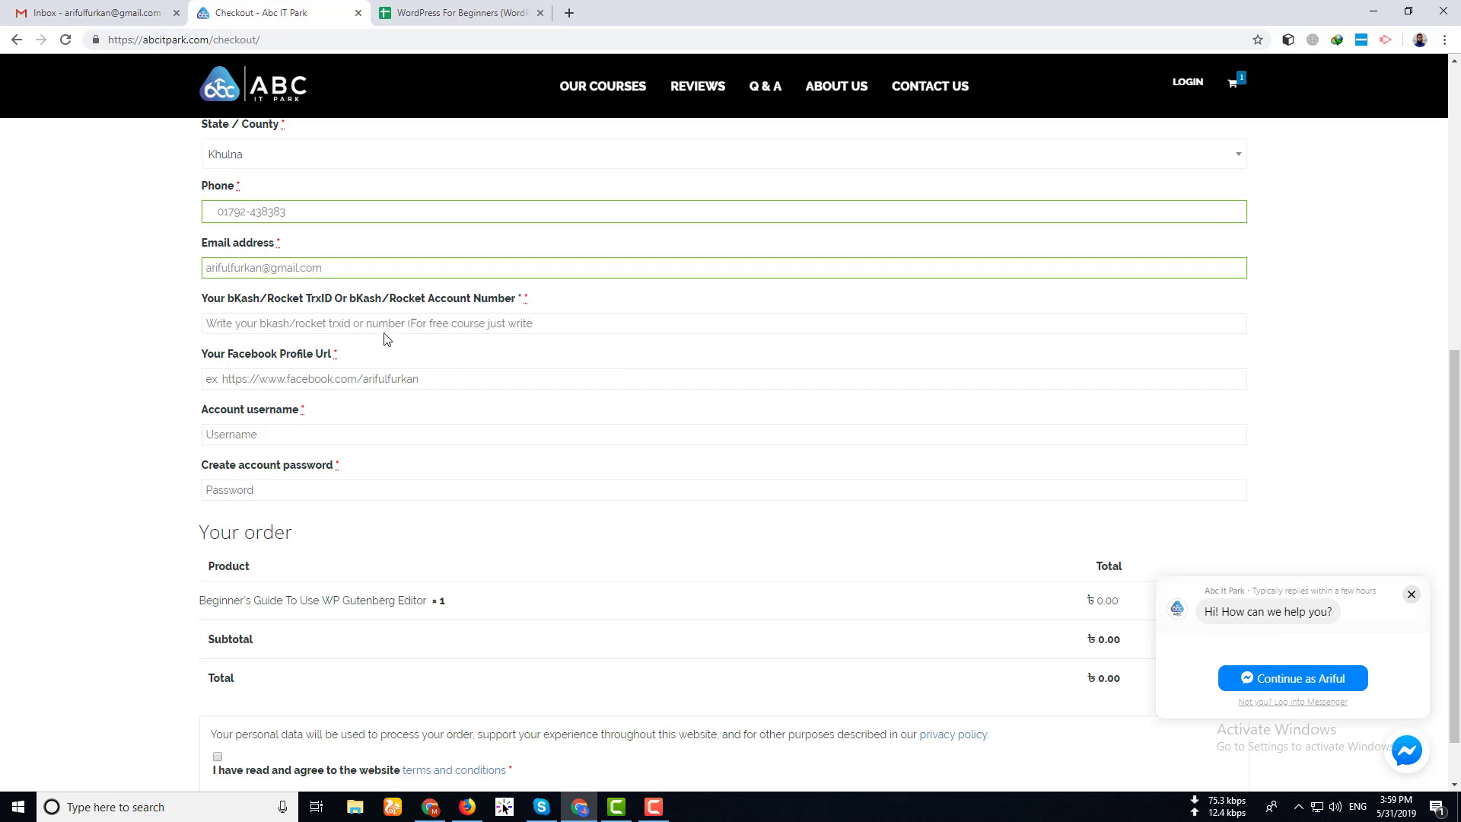
scroll(386, 338, "down", 1)
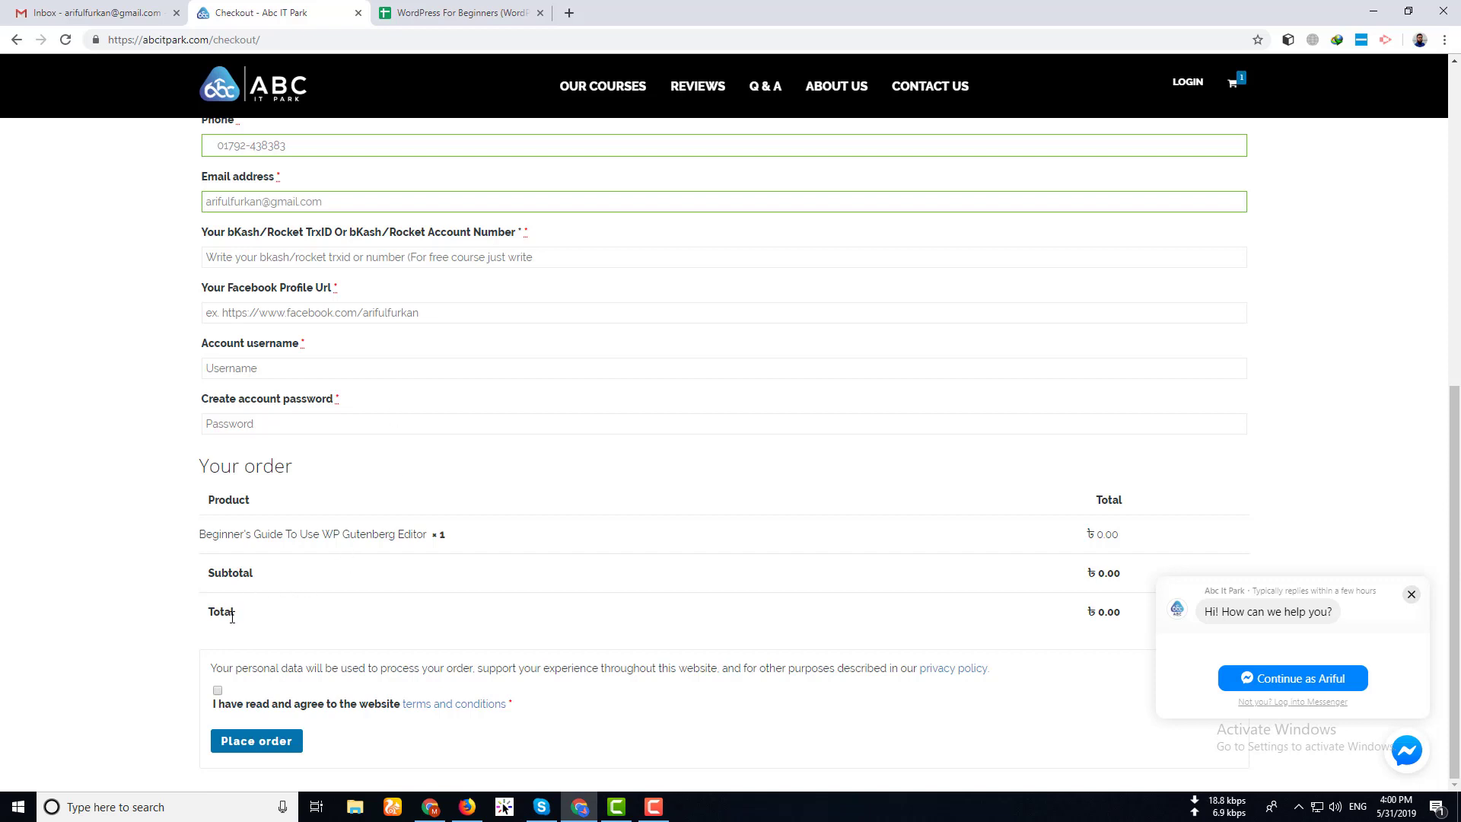
Step: Close the Messenger chat popup and scroll through the filled checkout form
scroll(232, 617, "up", 8)
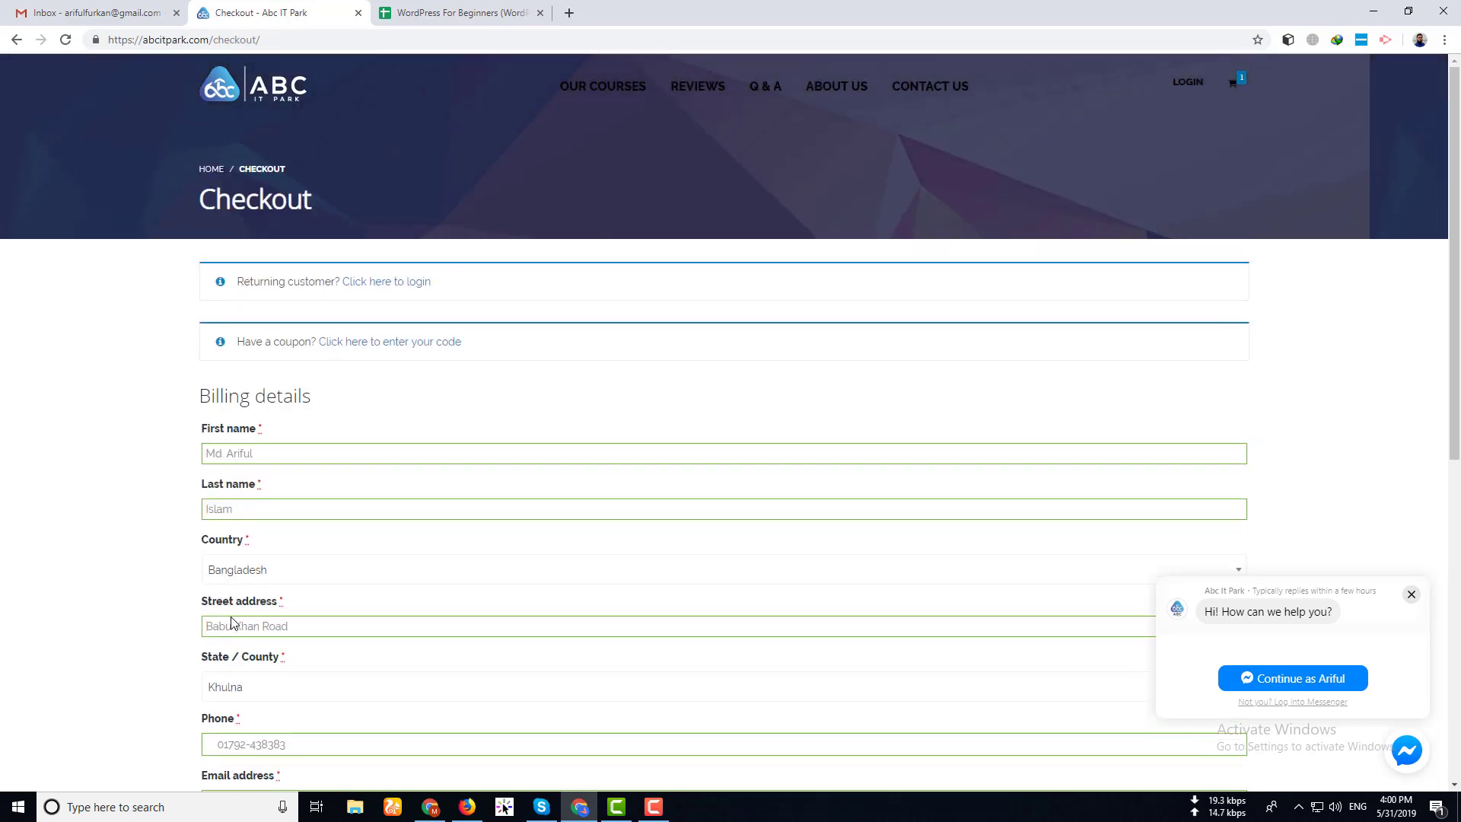
scroll(232, 620, "down", 8)
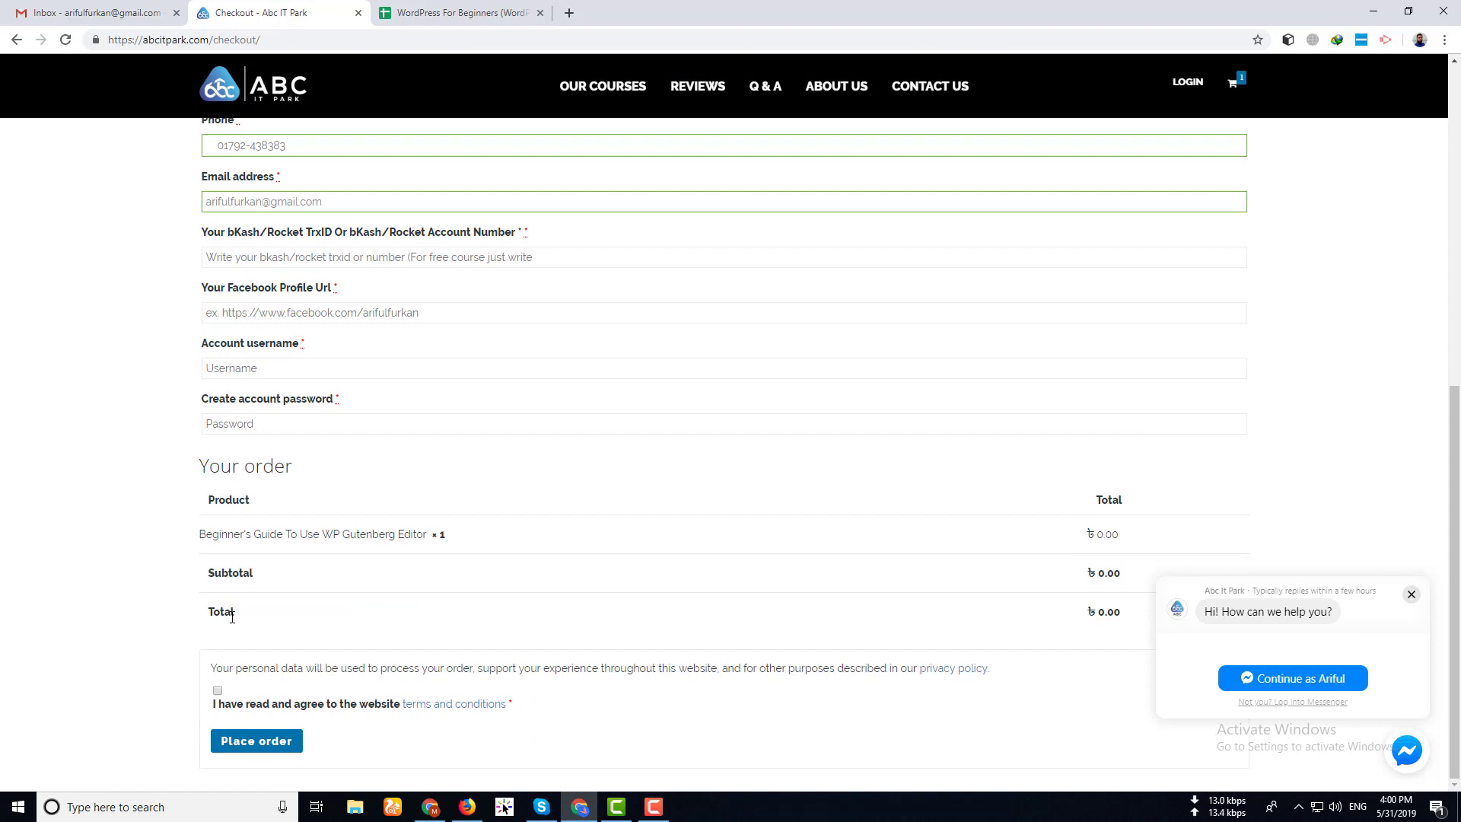
left_click(1411, 594)
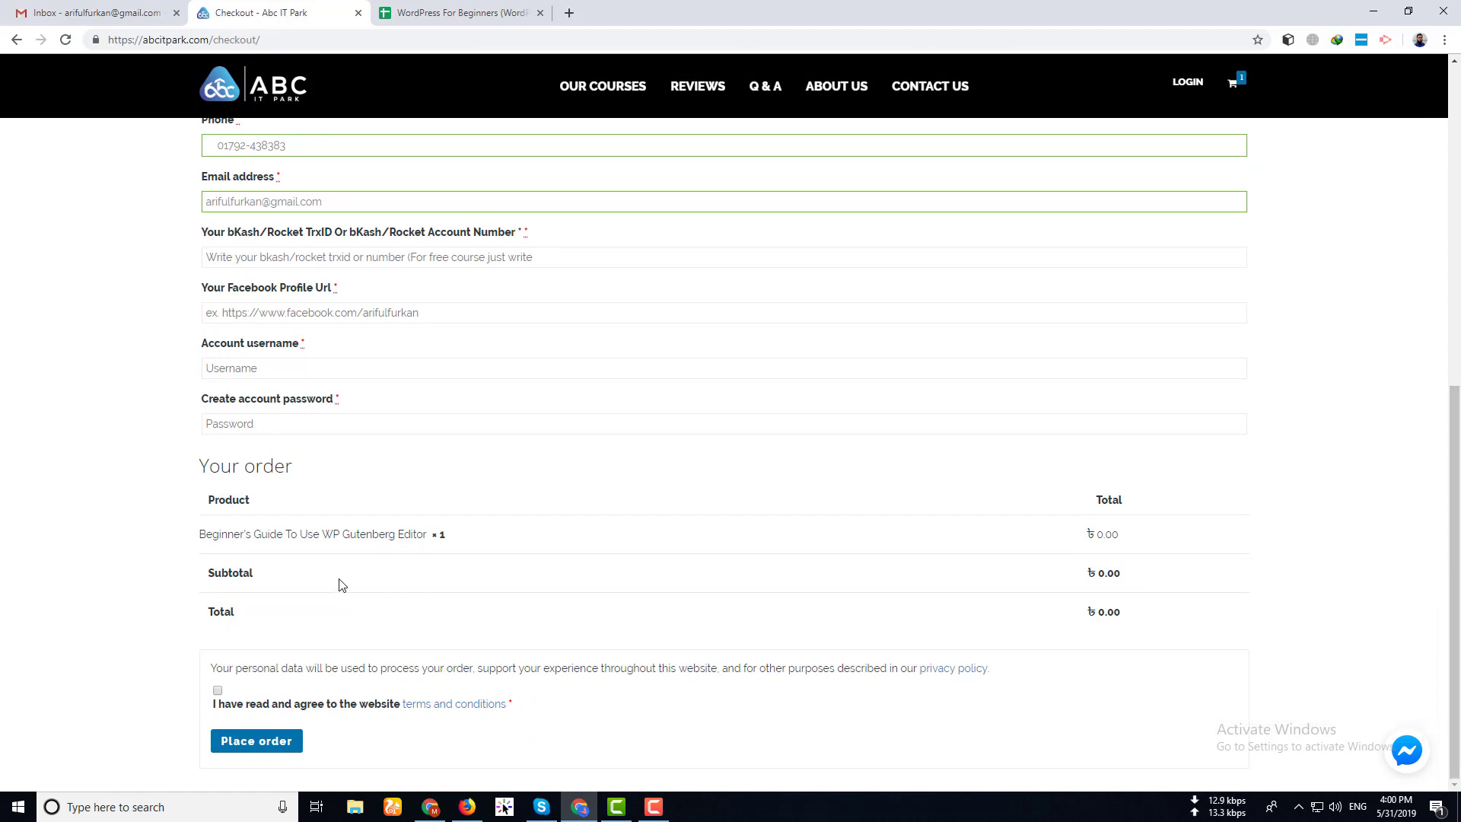
scroll(215, 688, "up", 3)
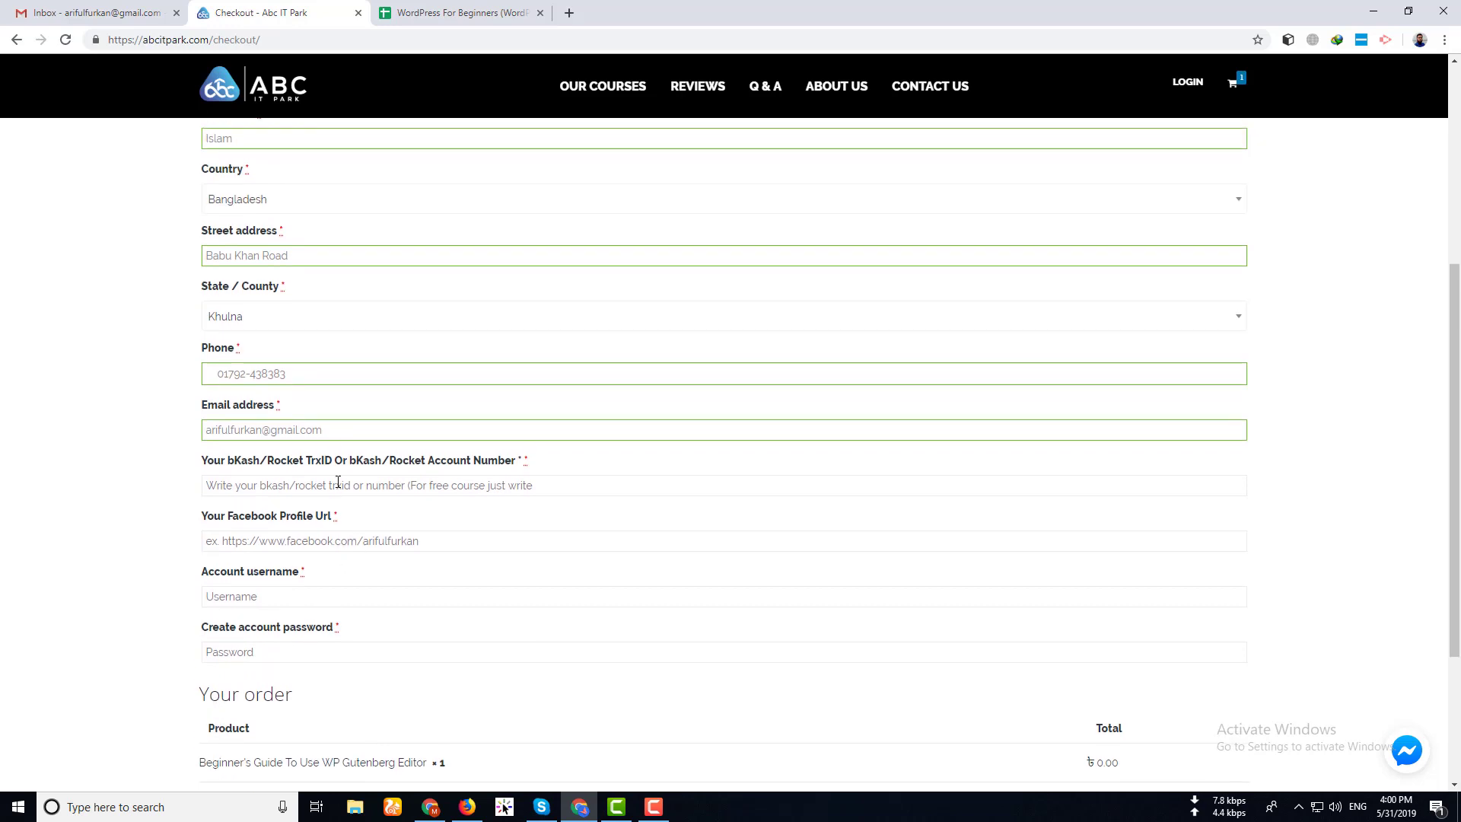
scroll(294, 601, "up", 5)
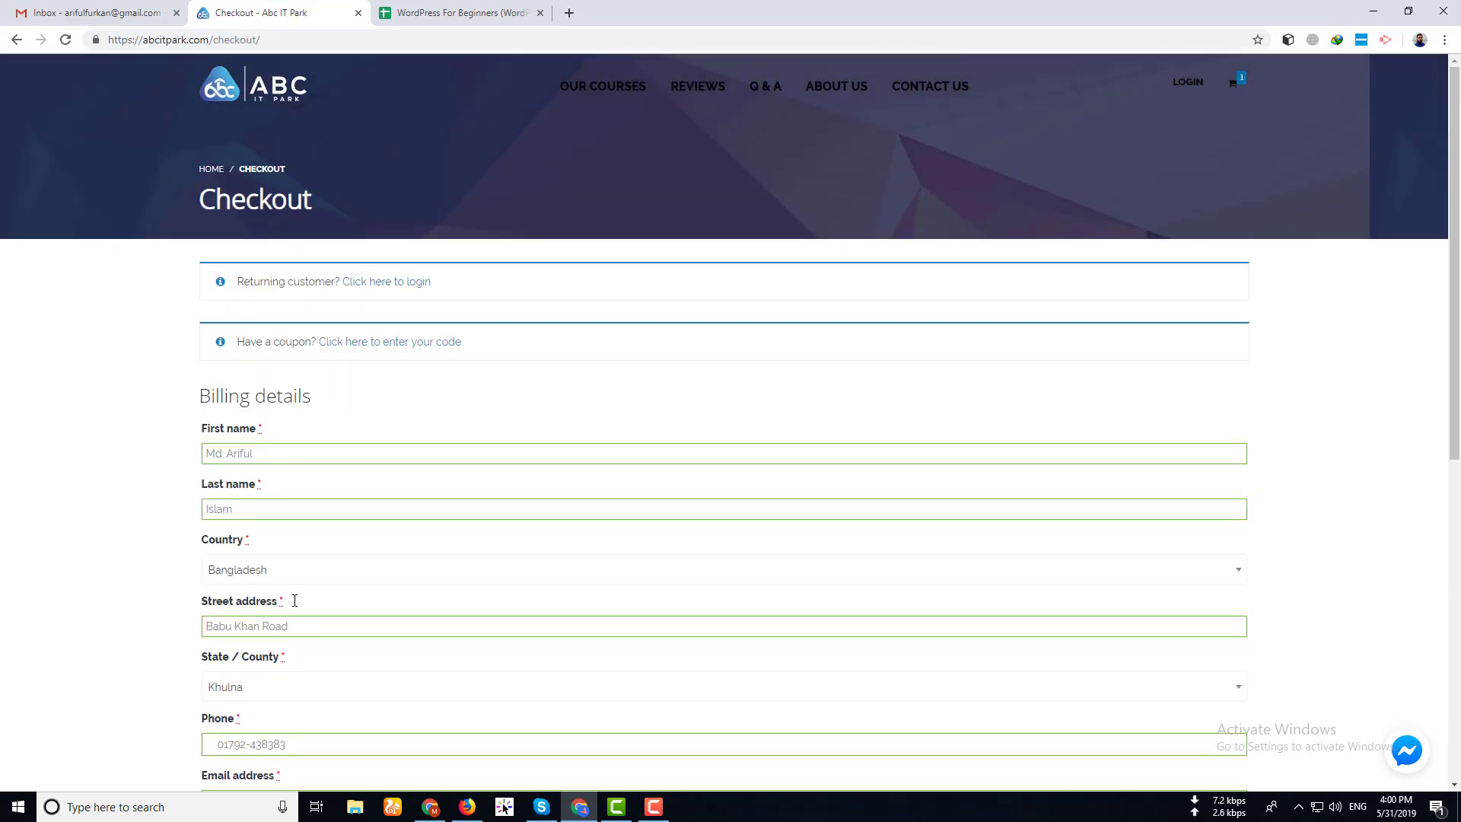
scroll(294, 600, "down", 8)
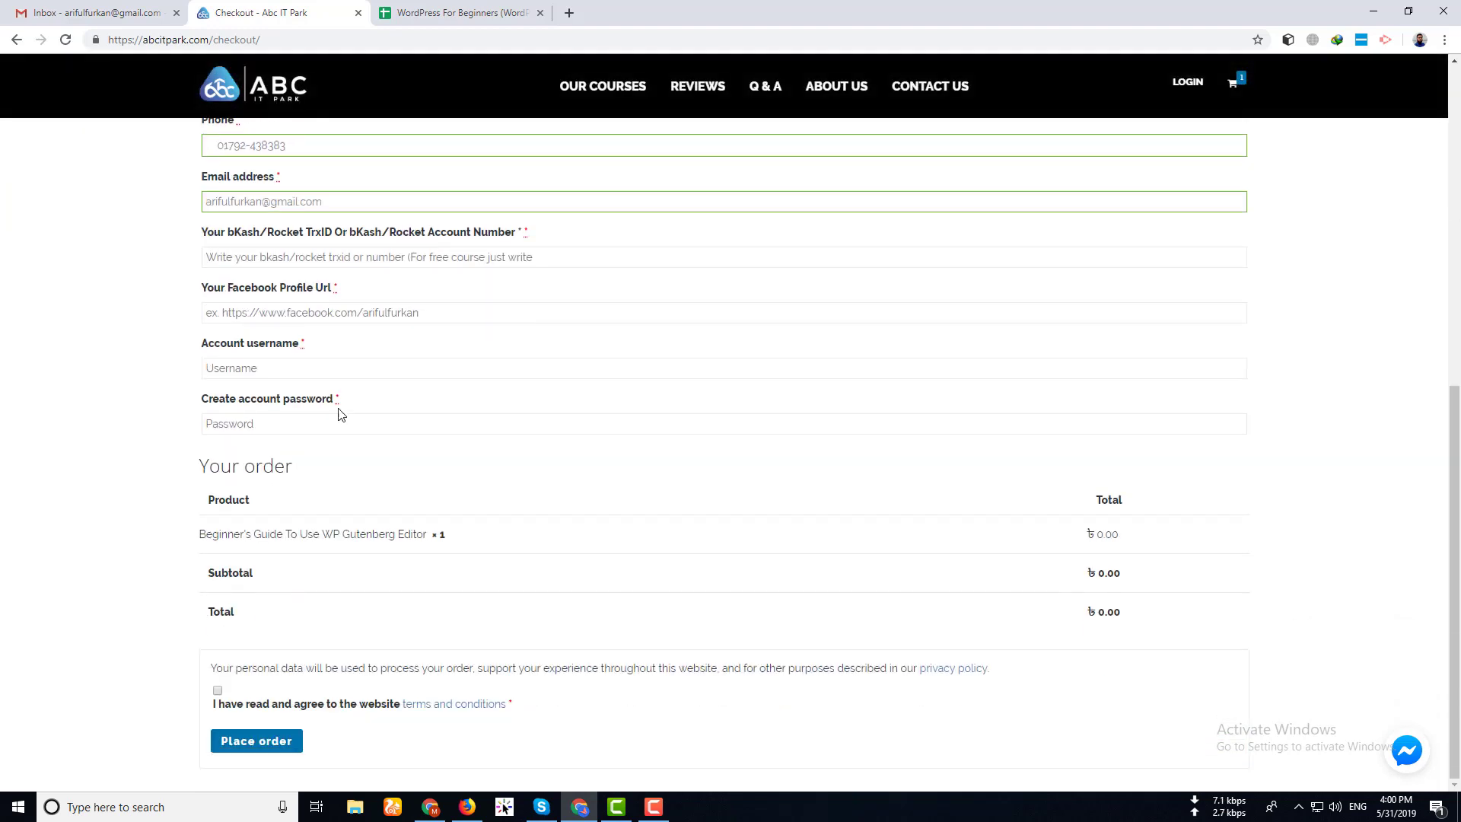
Step: From the logo in a new tab, add the ৳ 6,000.00 Complete WordPress Theme Customization course to the cart
right_click(245, 100)
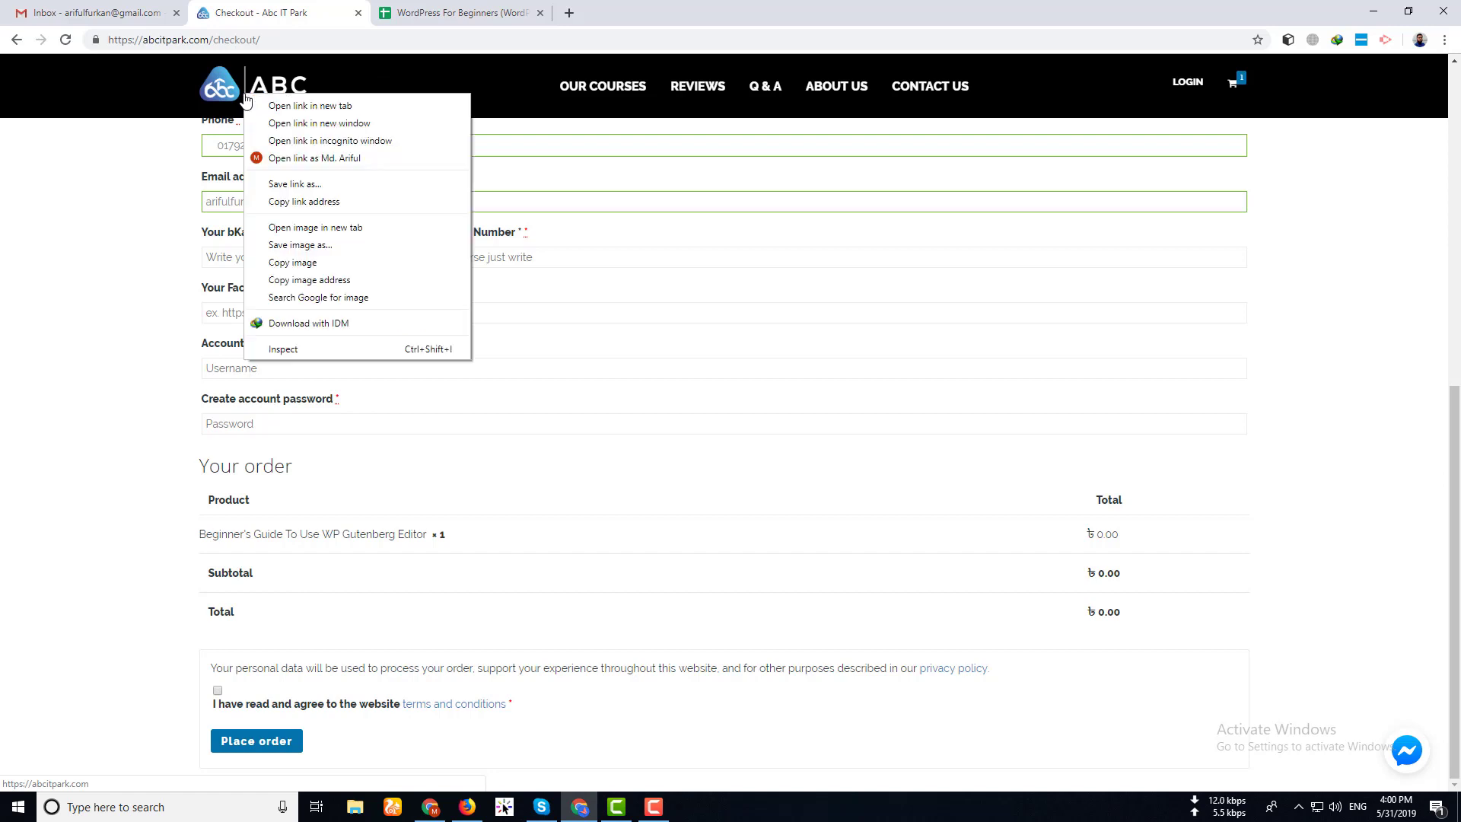
left_click(289, 103)
left_click(685, 13)
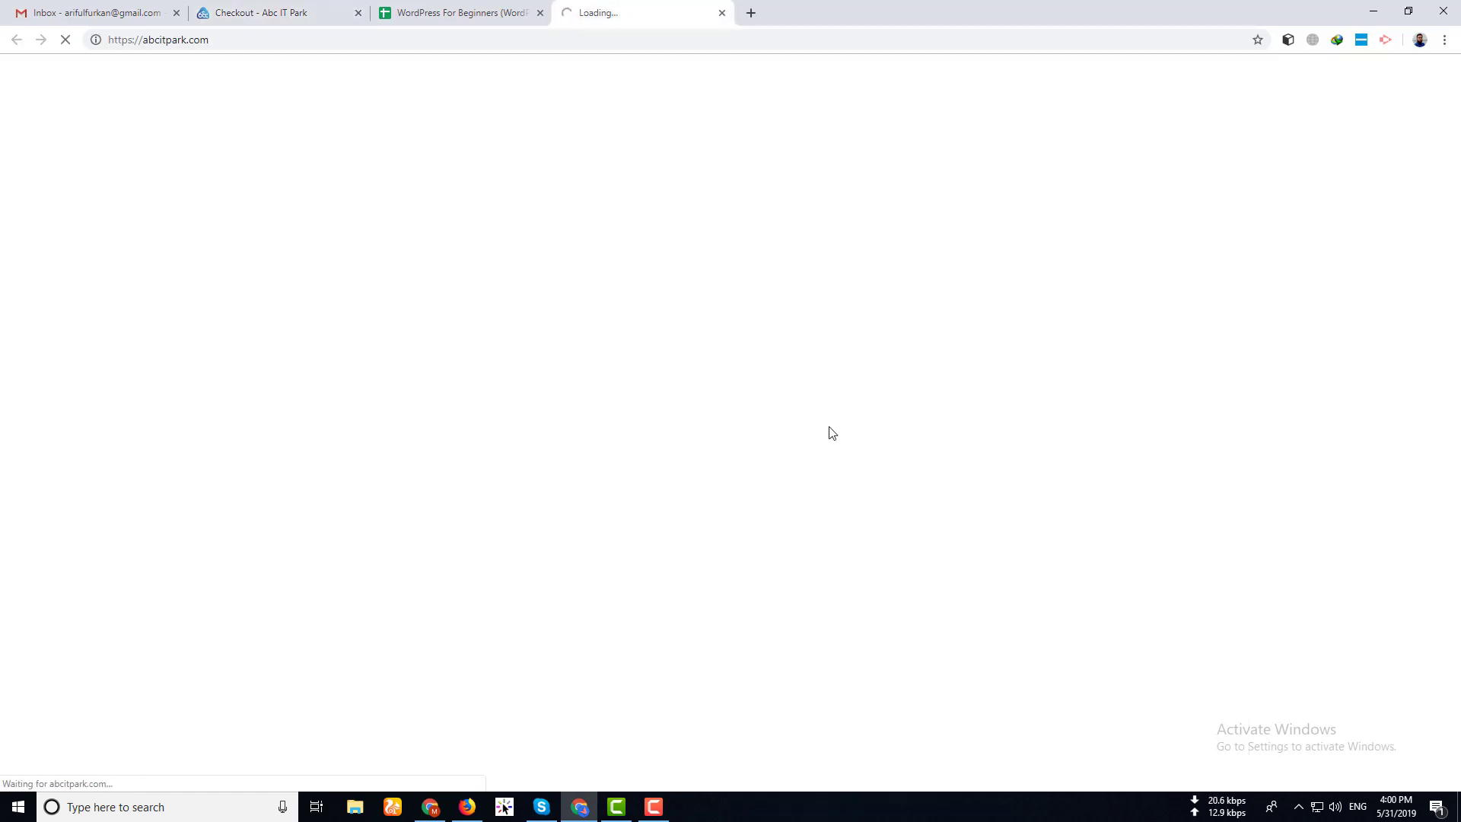
scroll(824, 431, "down", 8)
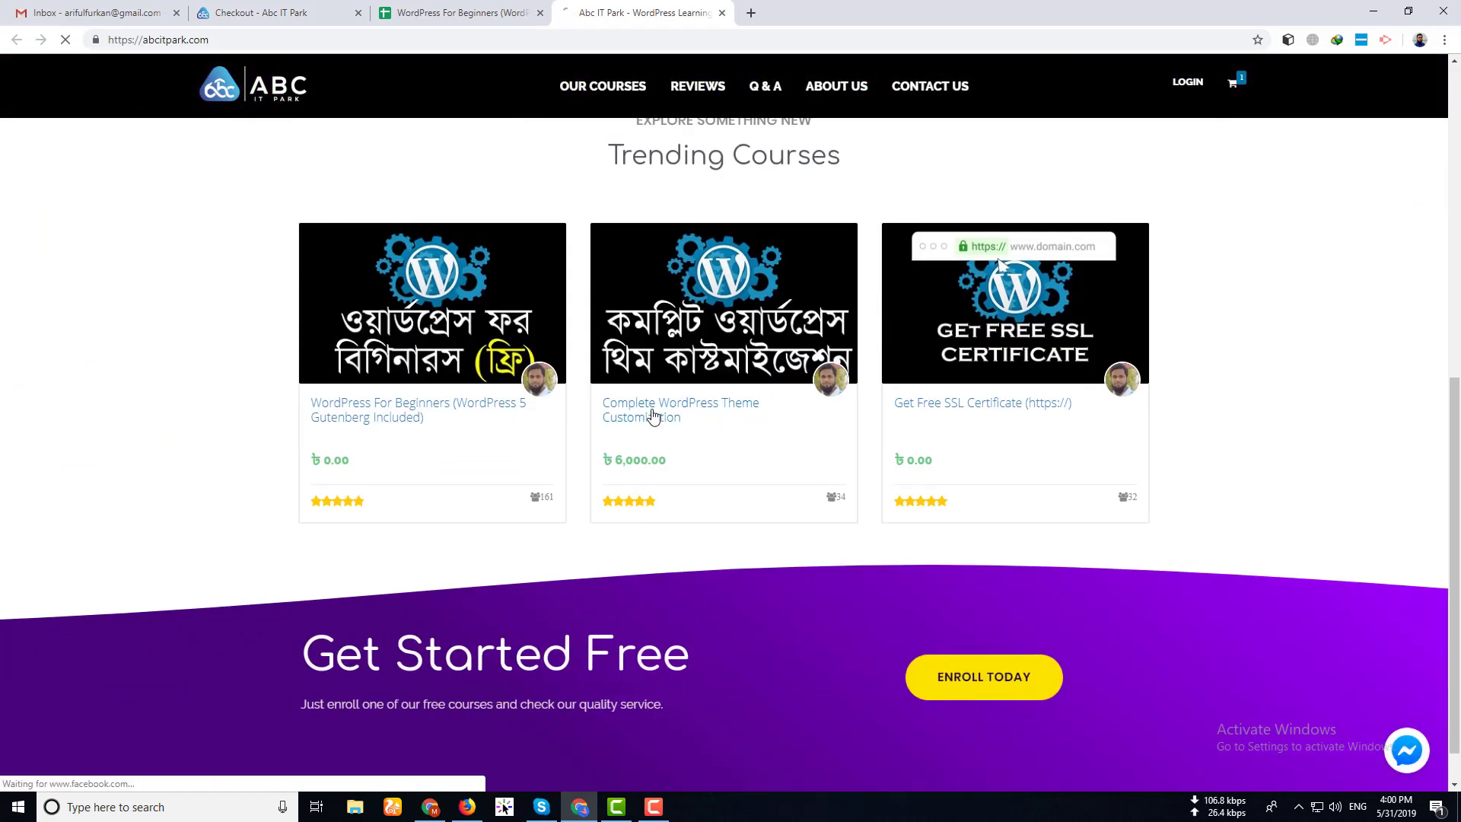
left_click(653, 415)
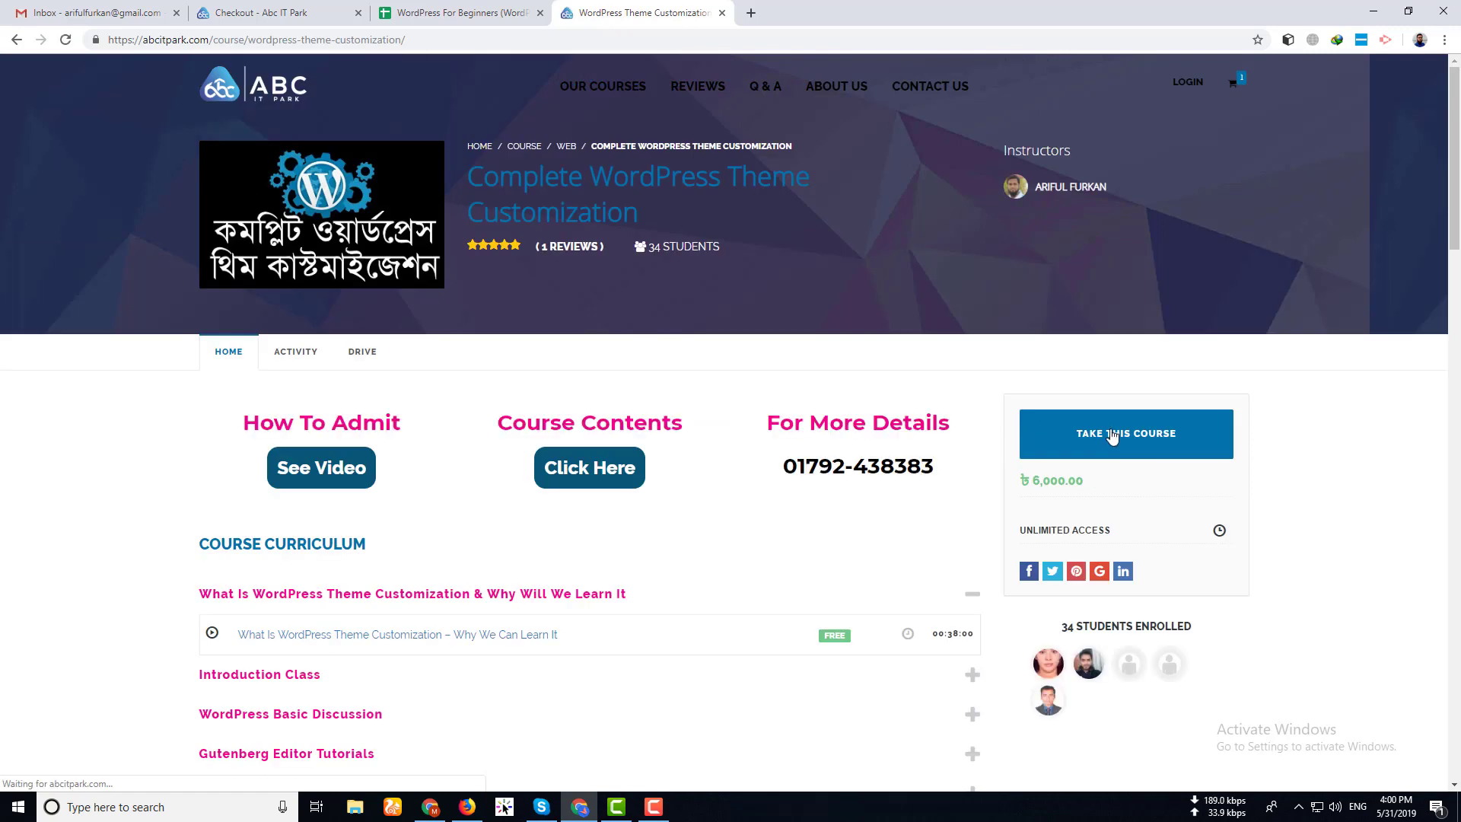
left_click(1112, 436)
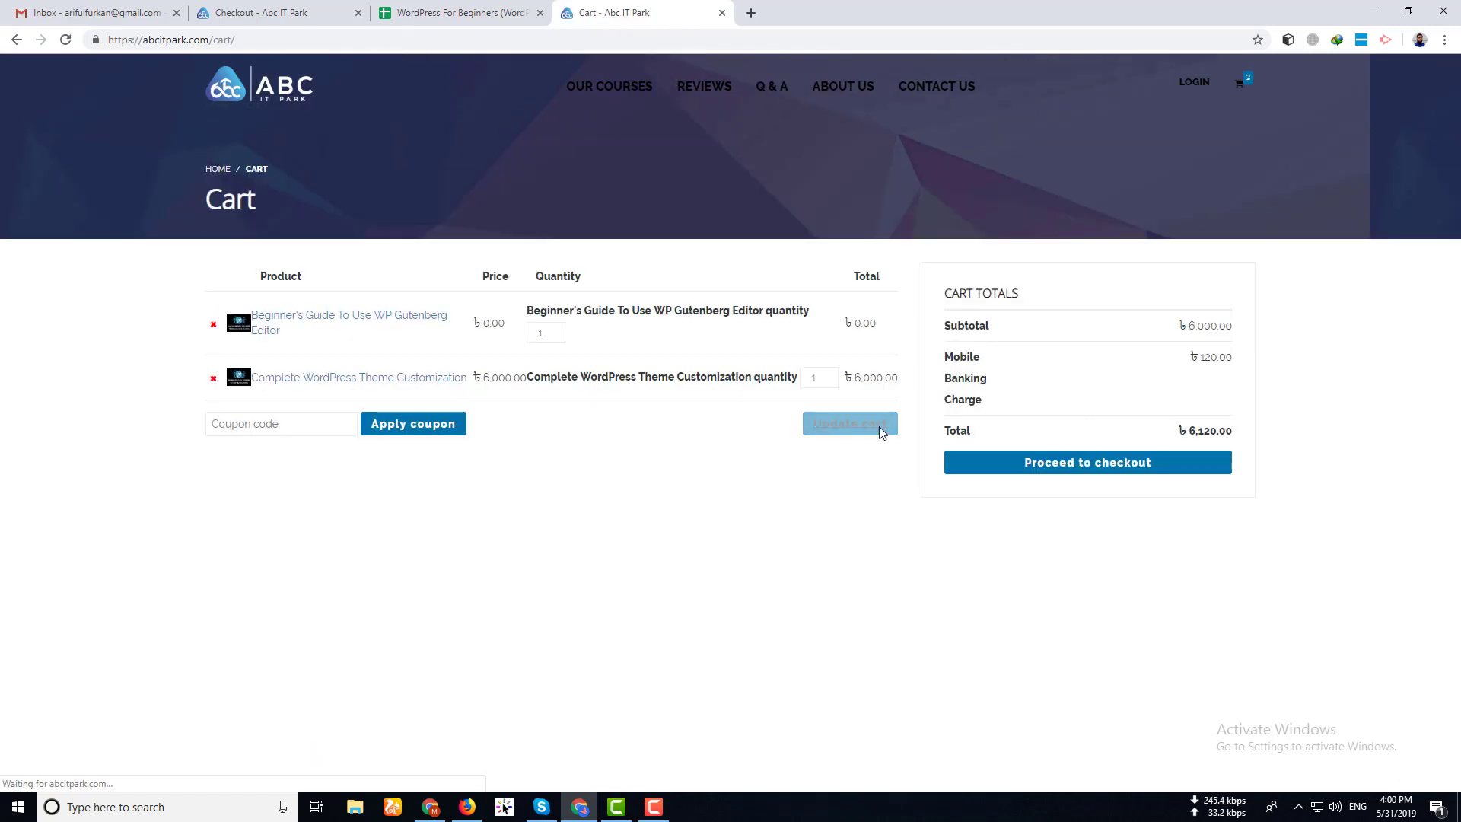
Step: Remove the Gutenberg editor guide from the cart and proceed to checkout
left_click(212, 325)
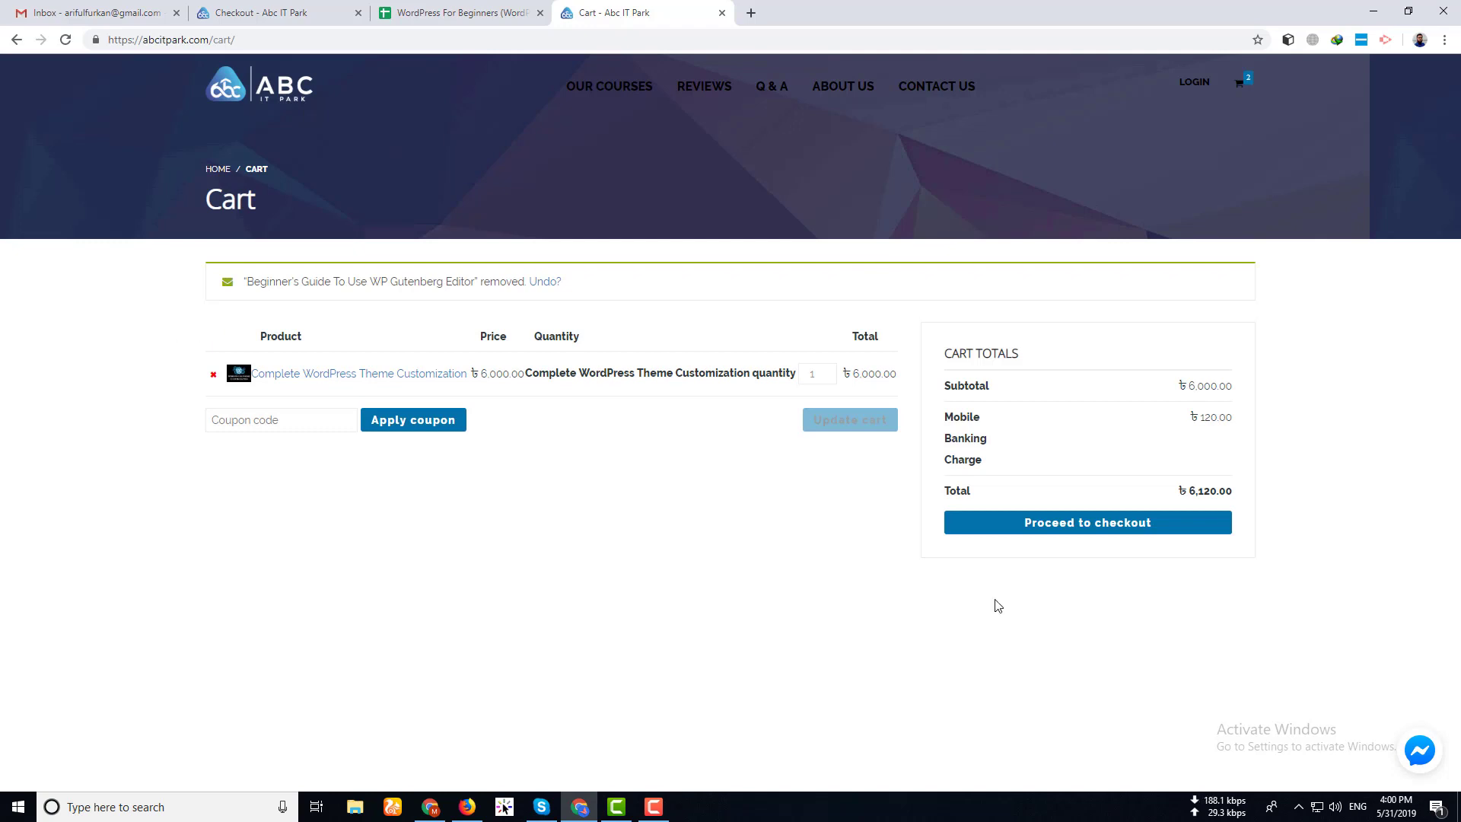
left_click(1048, 526)
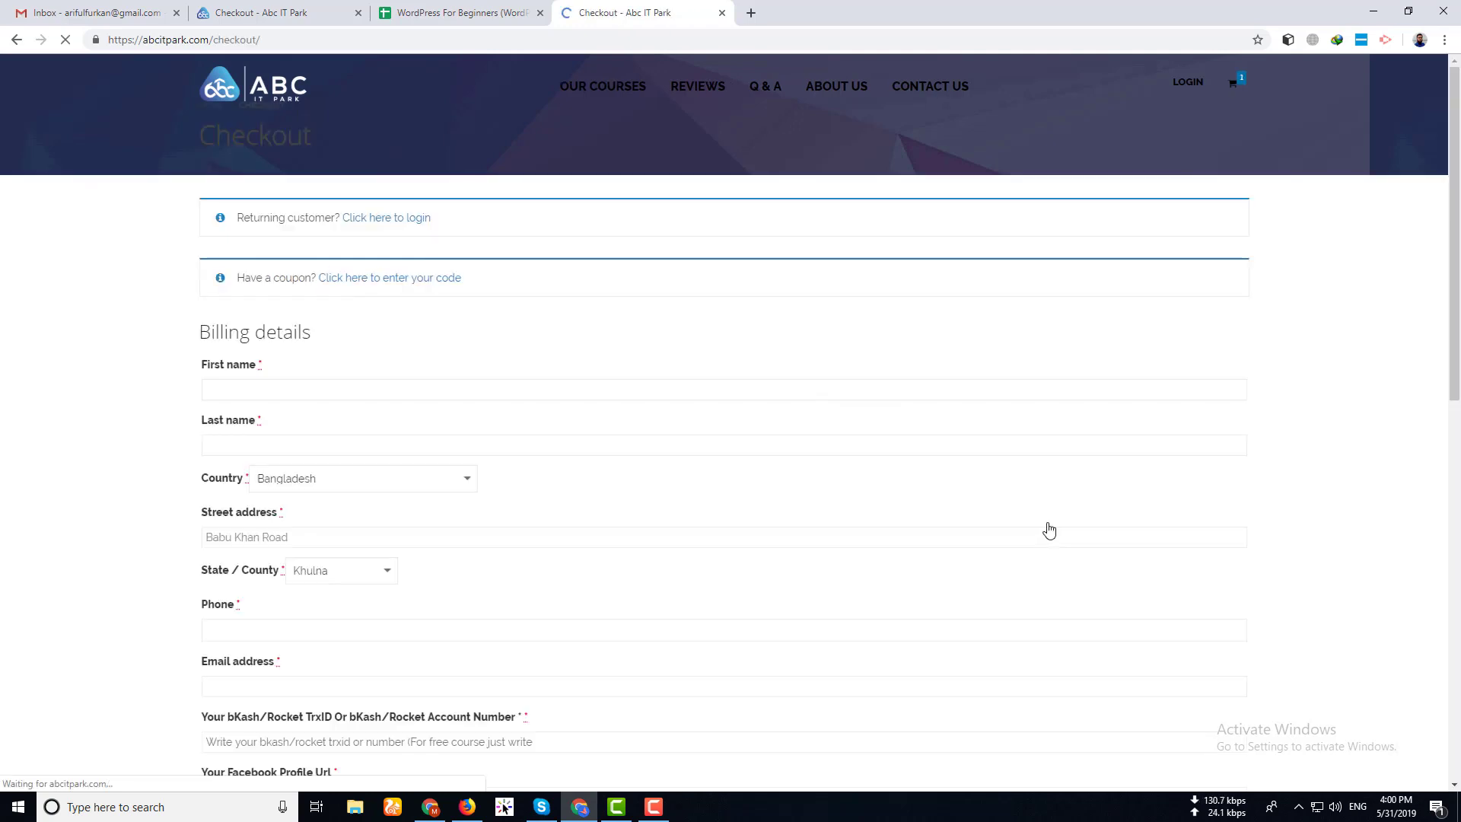
scroll(620, 531, "down", 10)
scroll(622, 527, "down", 2)
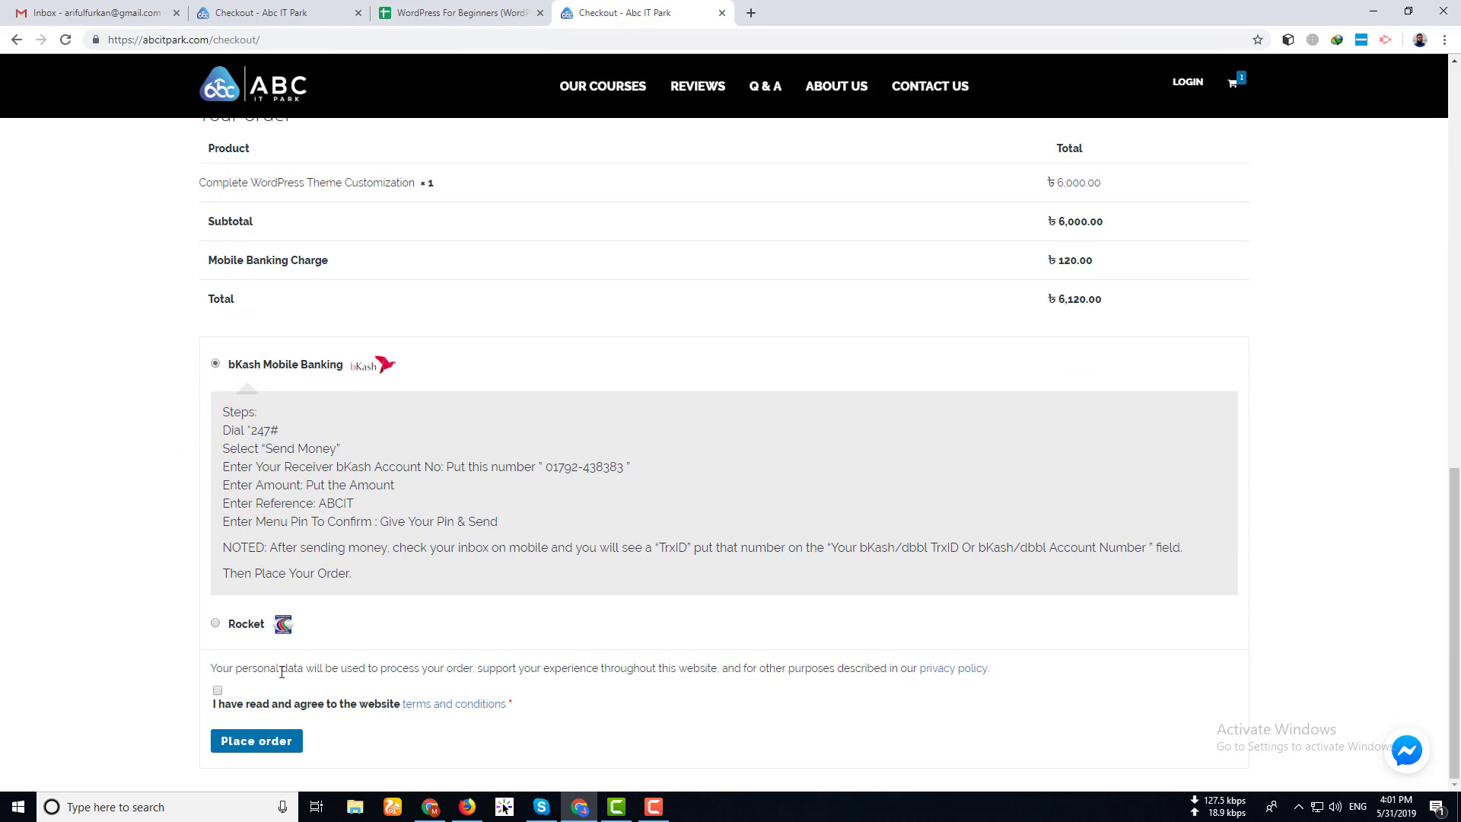
Step: Compare Rocket and bKash payment instructions, leaving bKash Mobile Banking selected at 6,120.00 total
left_click(220, 624)
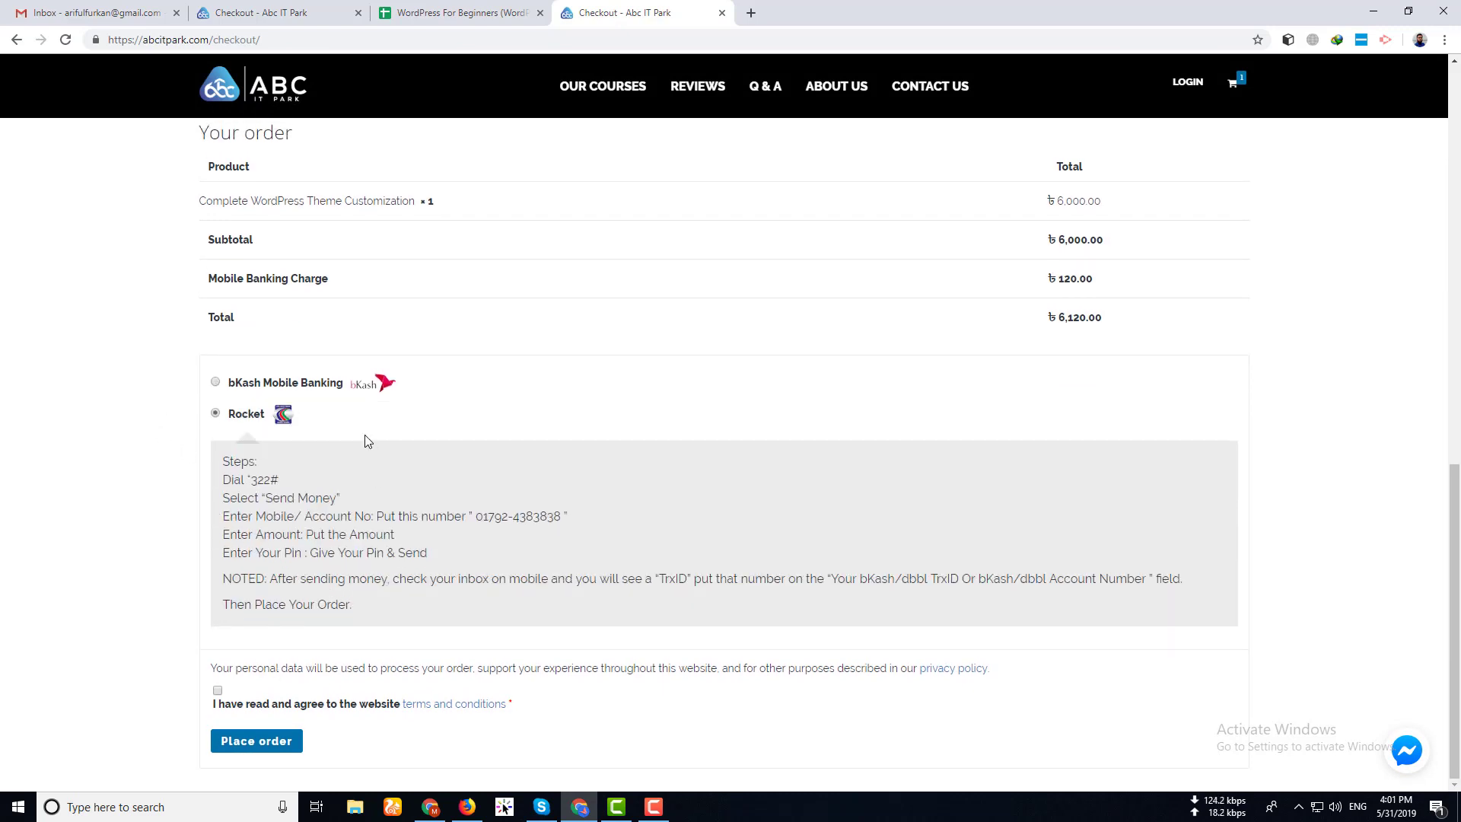
left_click(219, 384)
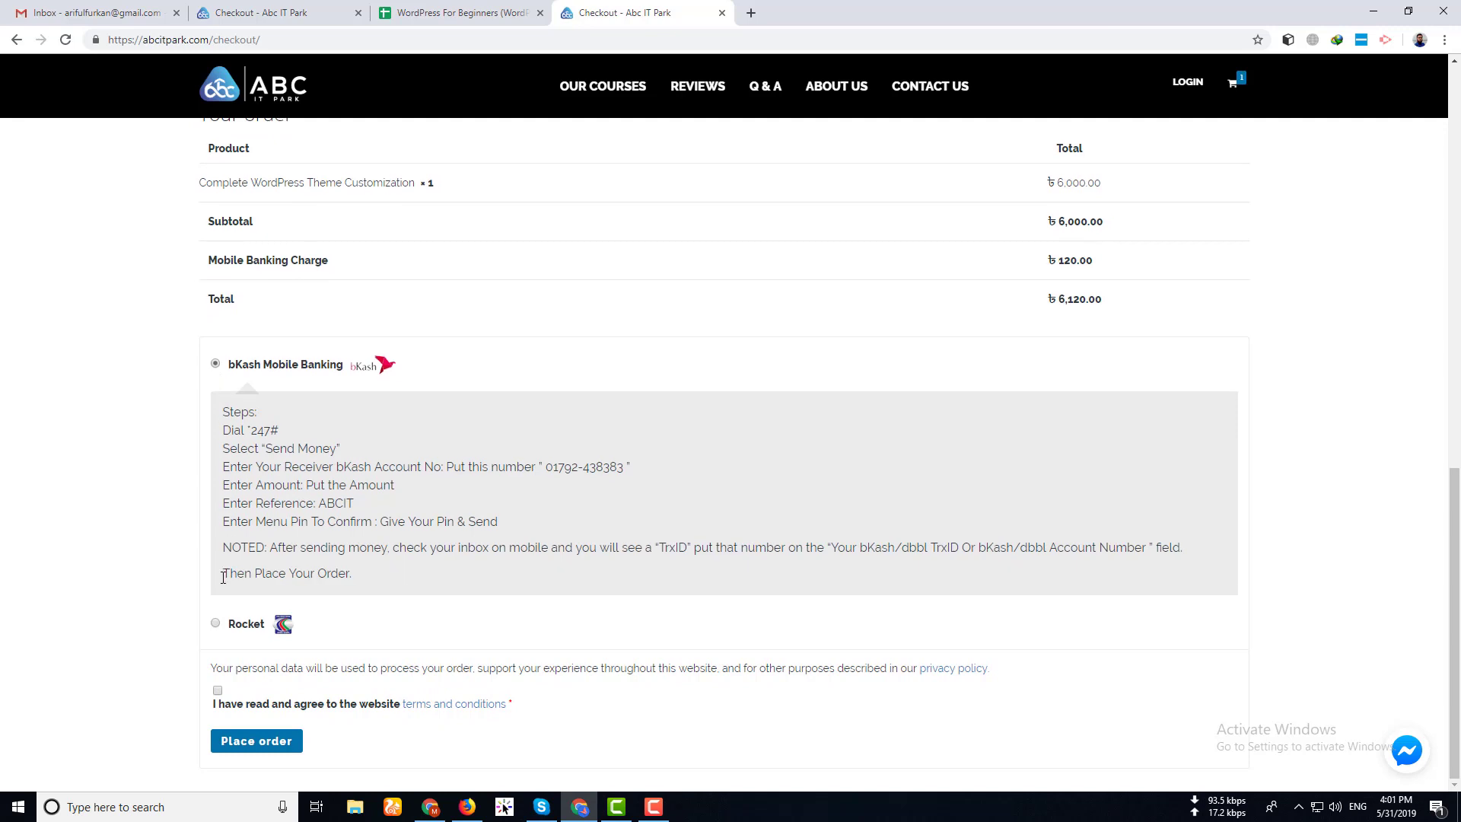
left_click(214, 621)
left_click(216, 383)
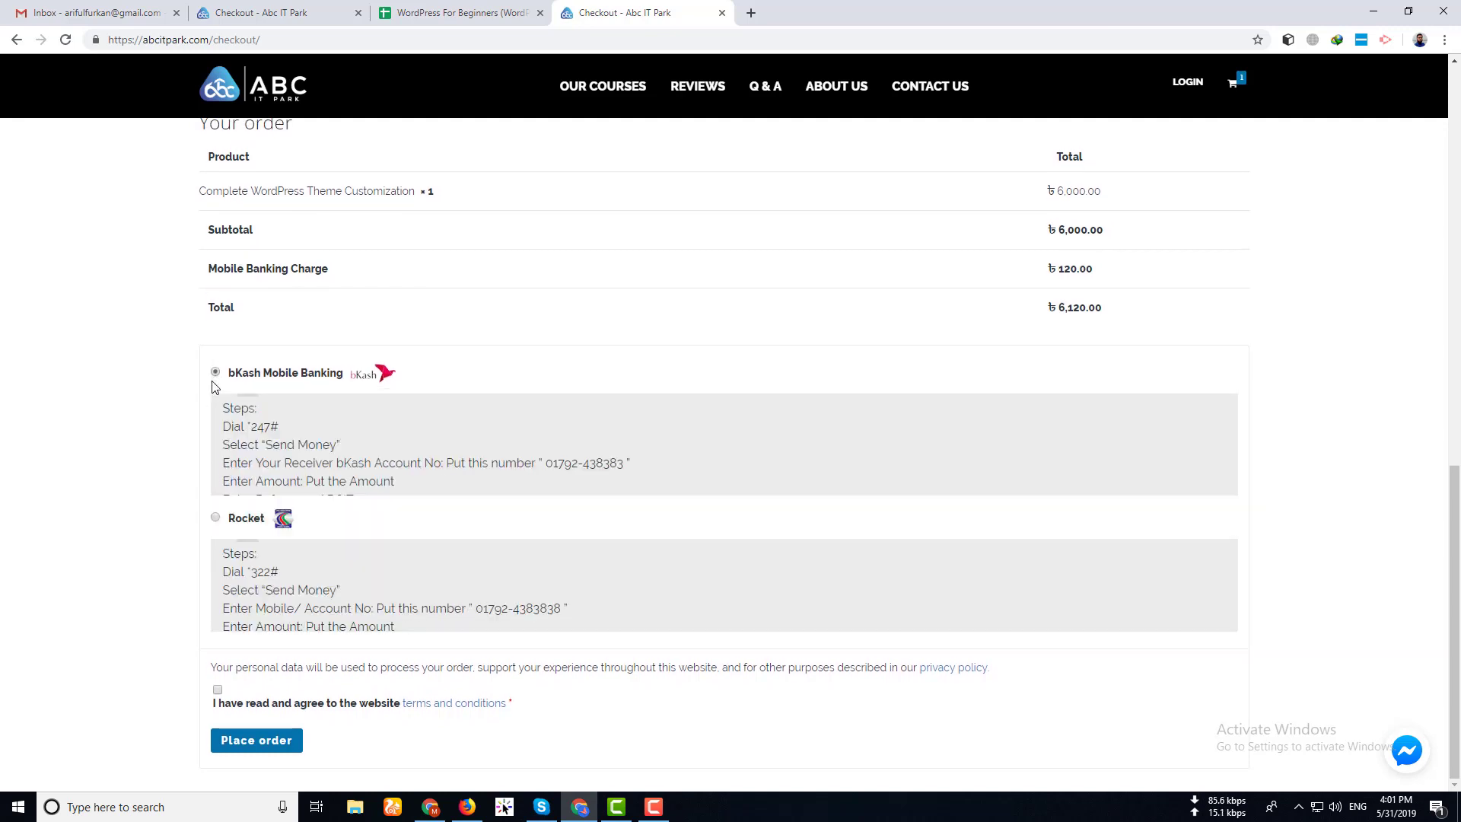
left_click_drag(219, 431, 395, 577)
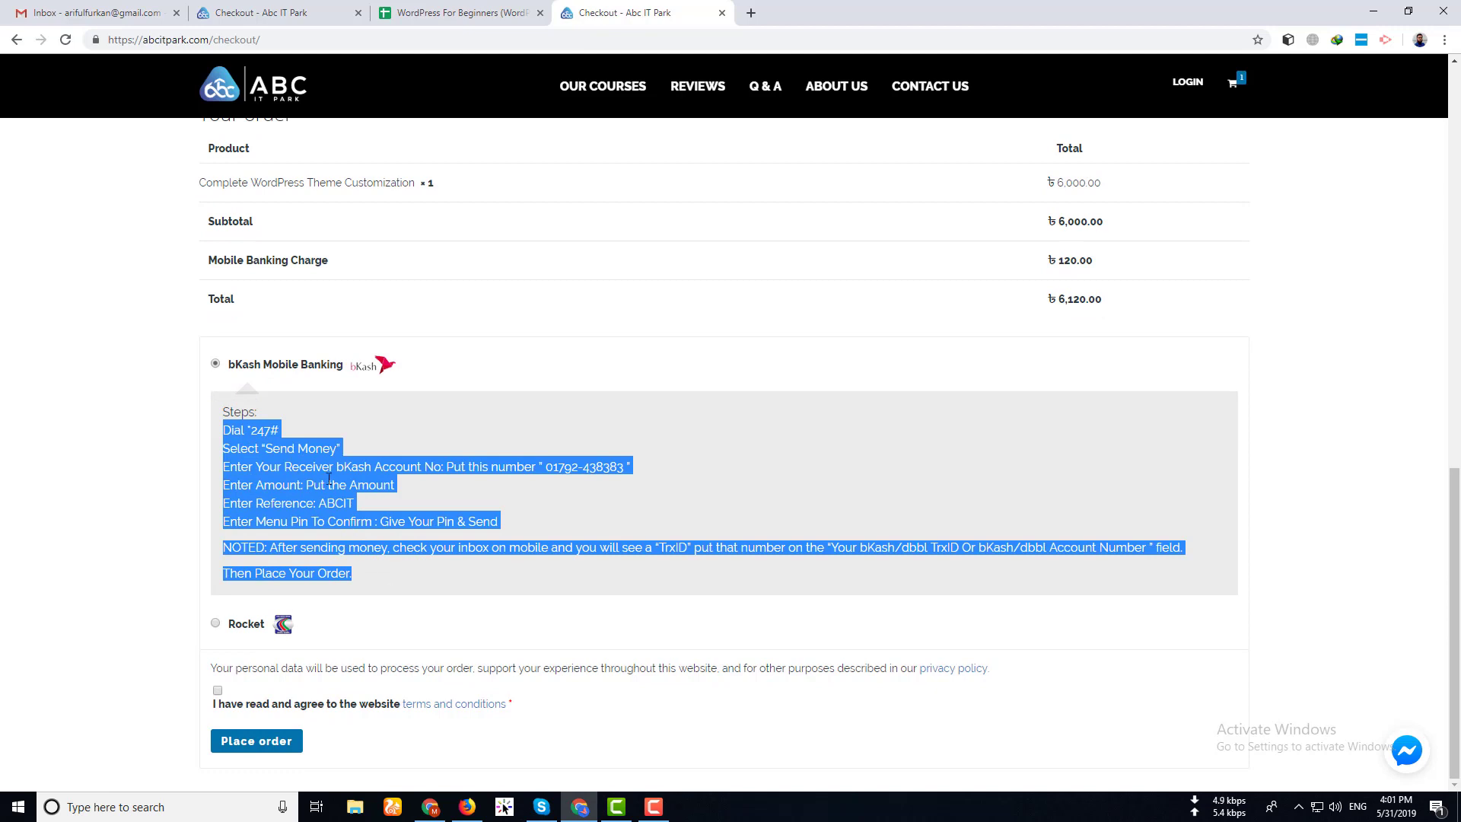
left_click(399, 579)
left_click(232, 625)
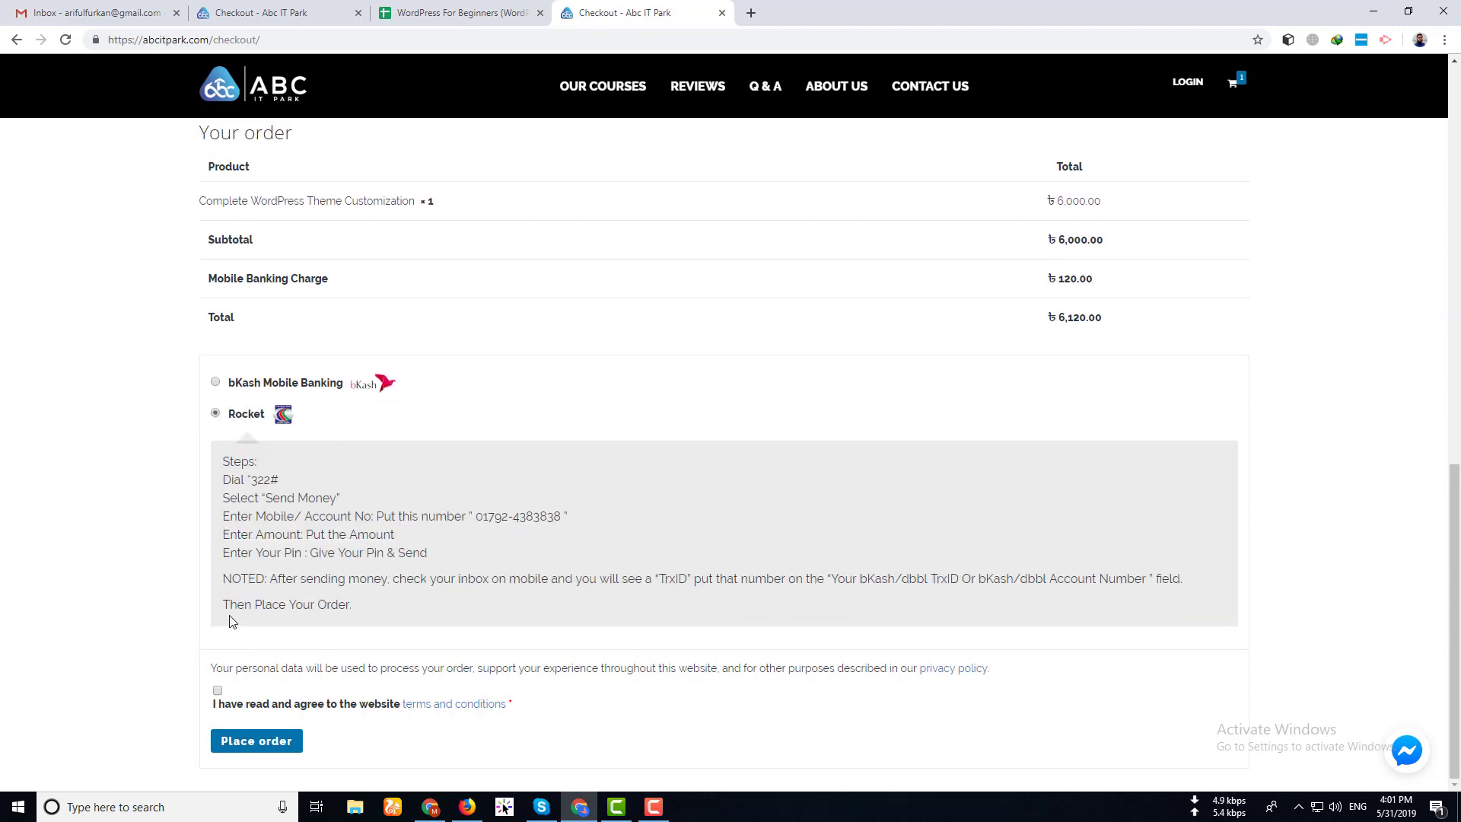
left_click(283, 385)
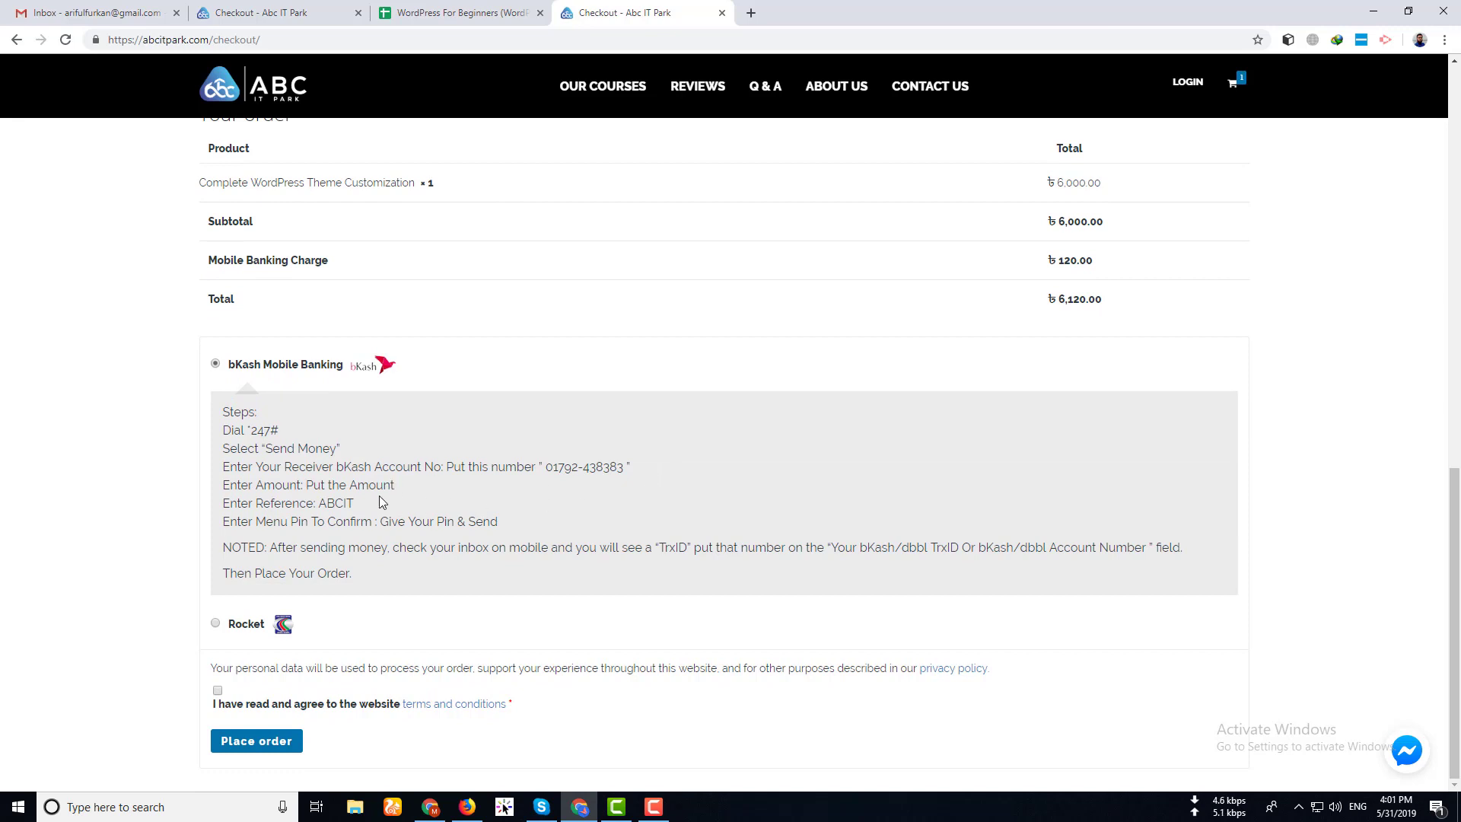
double_click(1079, 296)
scroll(587, 524, "up", 7)
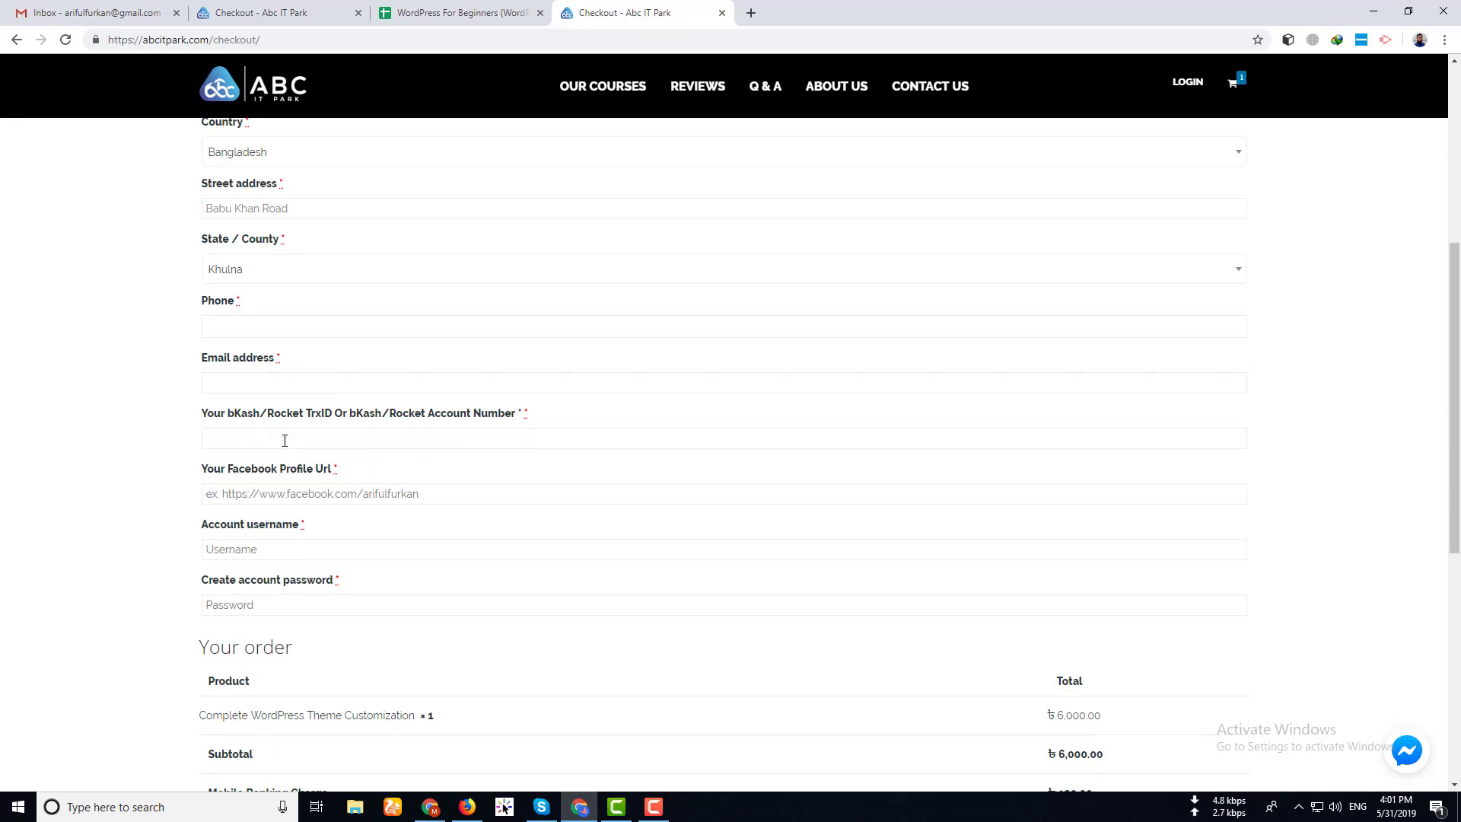
Step: On the free course's checkout tab, make the bKash/Rocket TrxID field read 'Free'
left_click(267, 12)
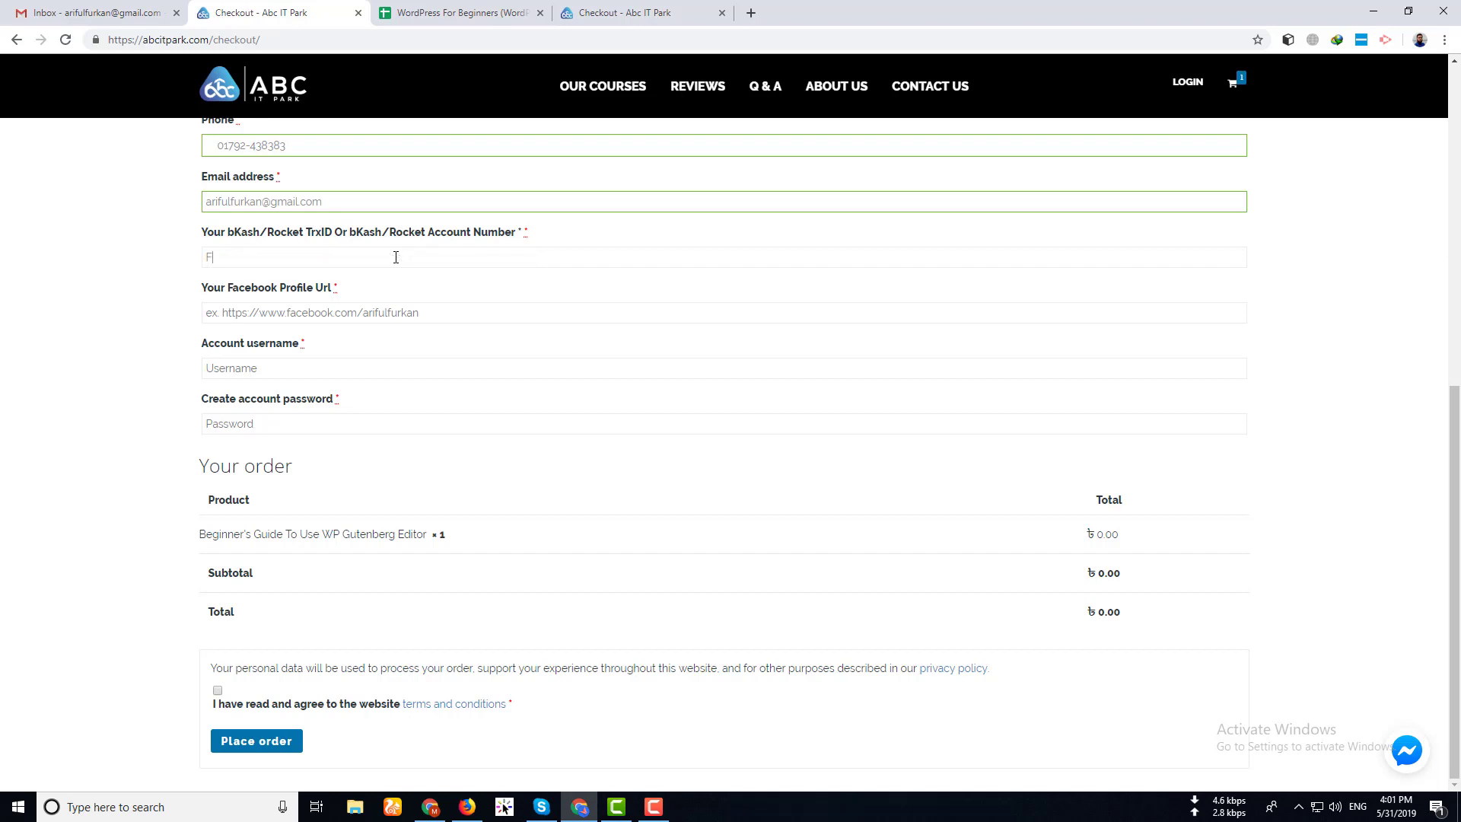
type("ree")
left_click(276, 312)
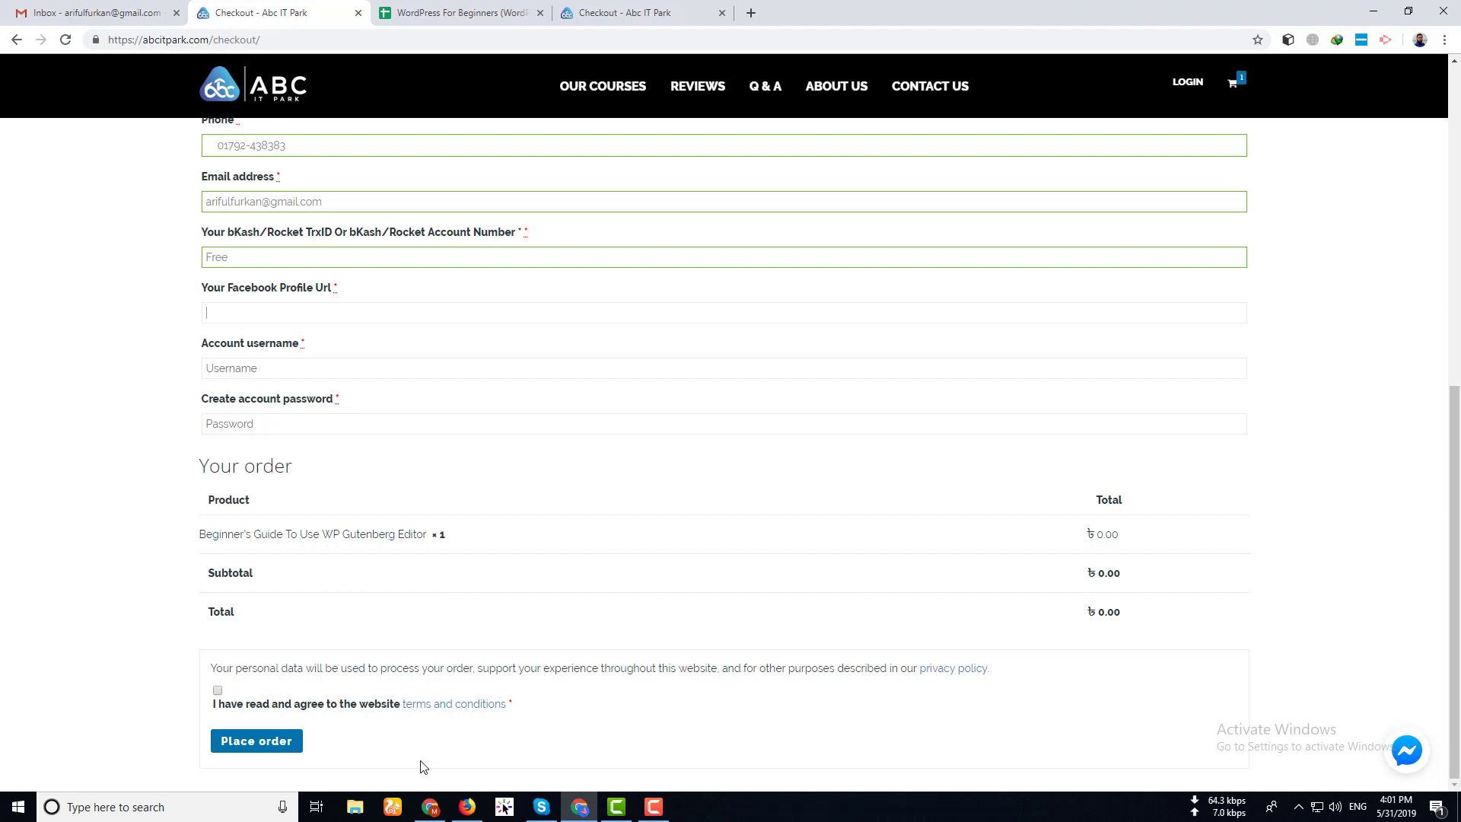
Step: In Facebook, close both open chat conversations and go to the account's own profile page
mouse_move(431, 805)
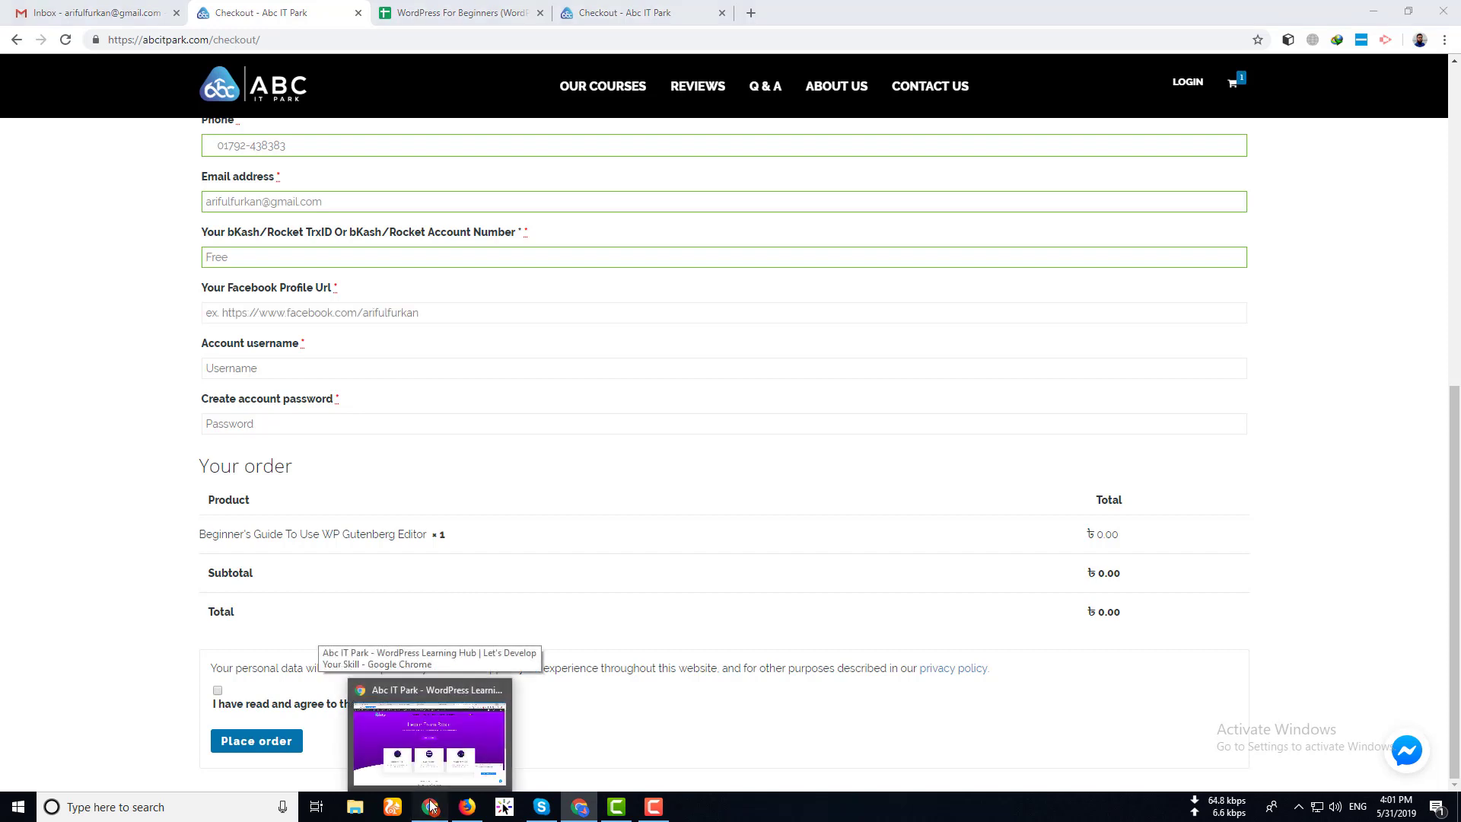
left_click(430, 742)
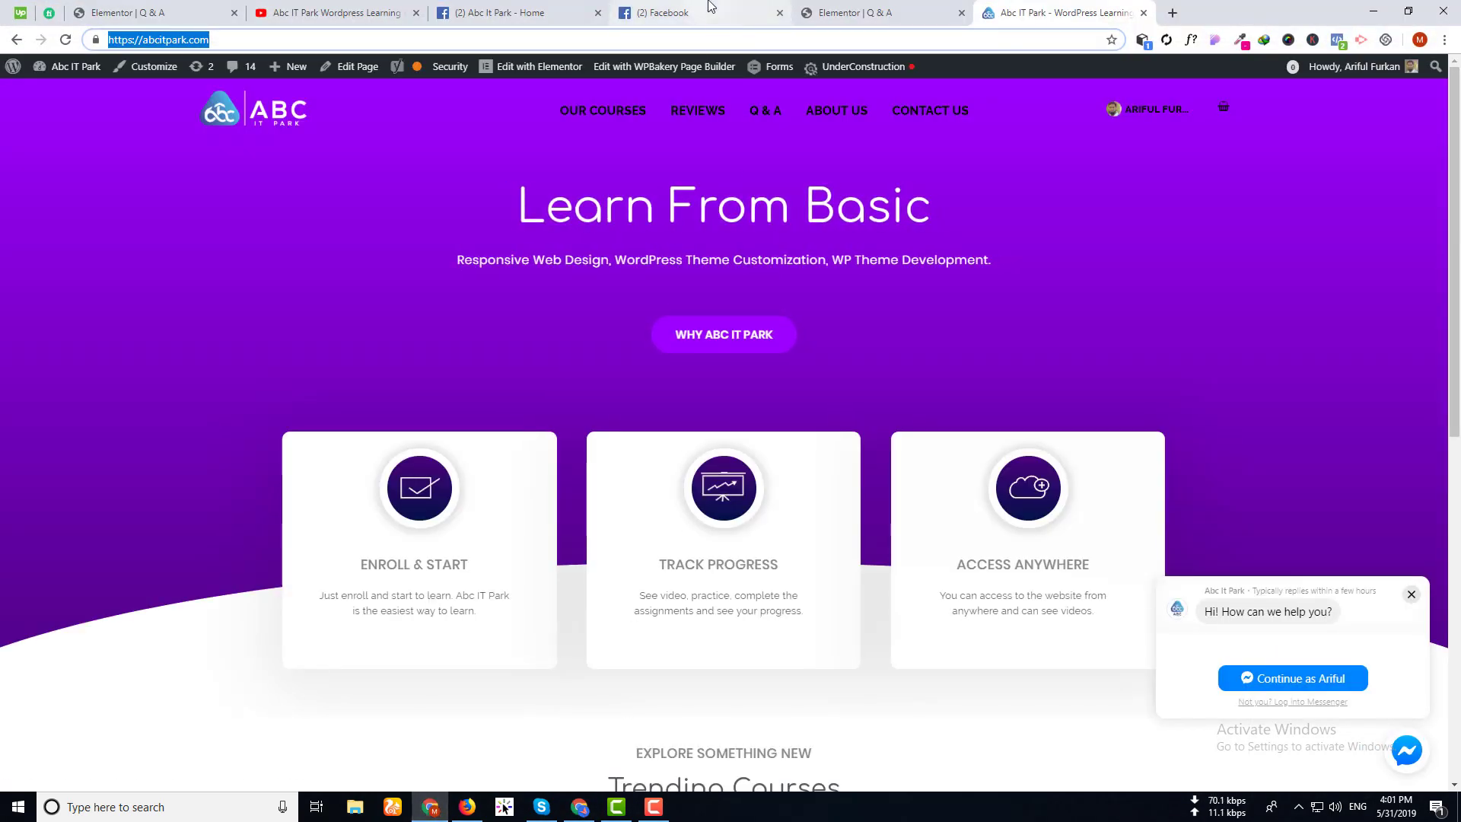
left_click(710, 6)
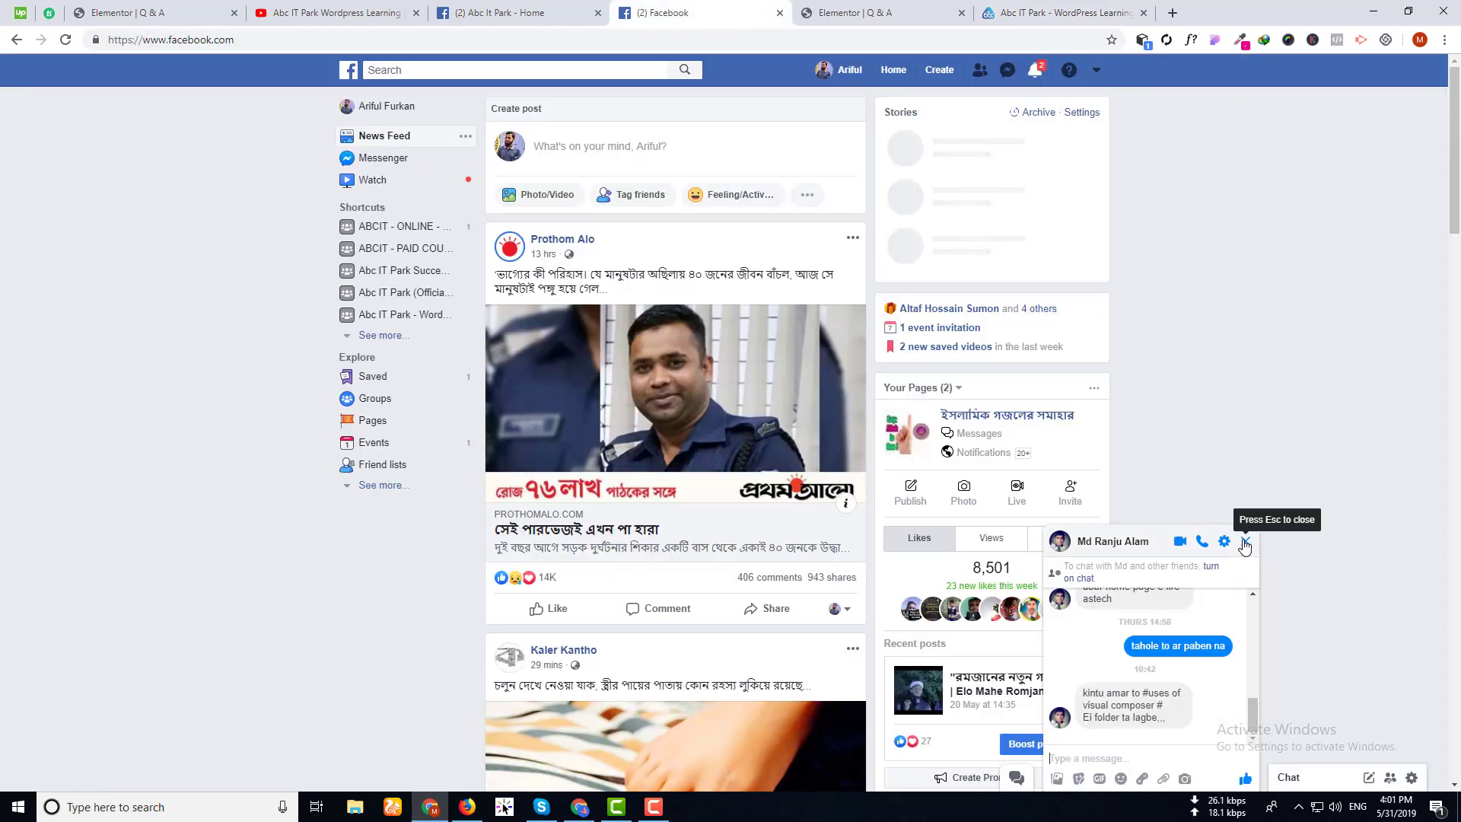
left_click(1246, 541)
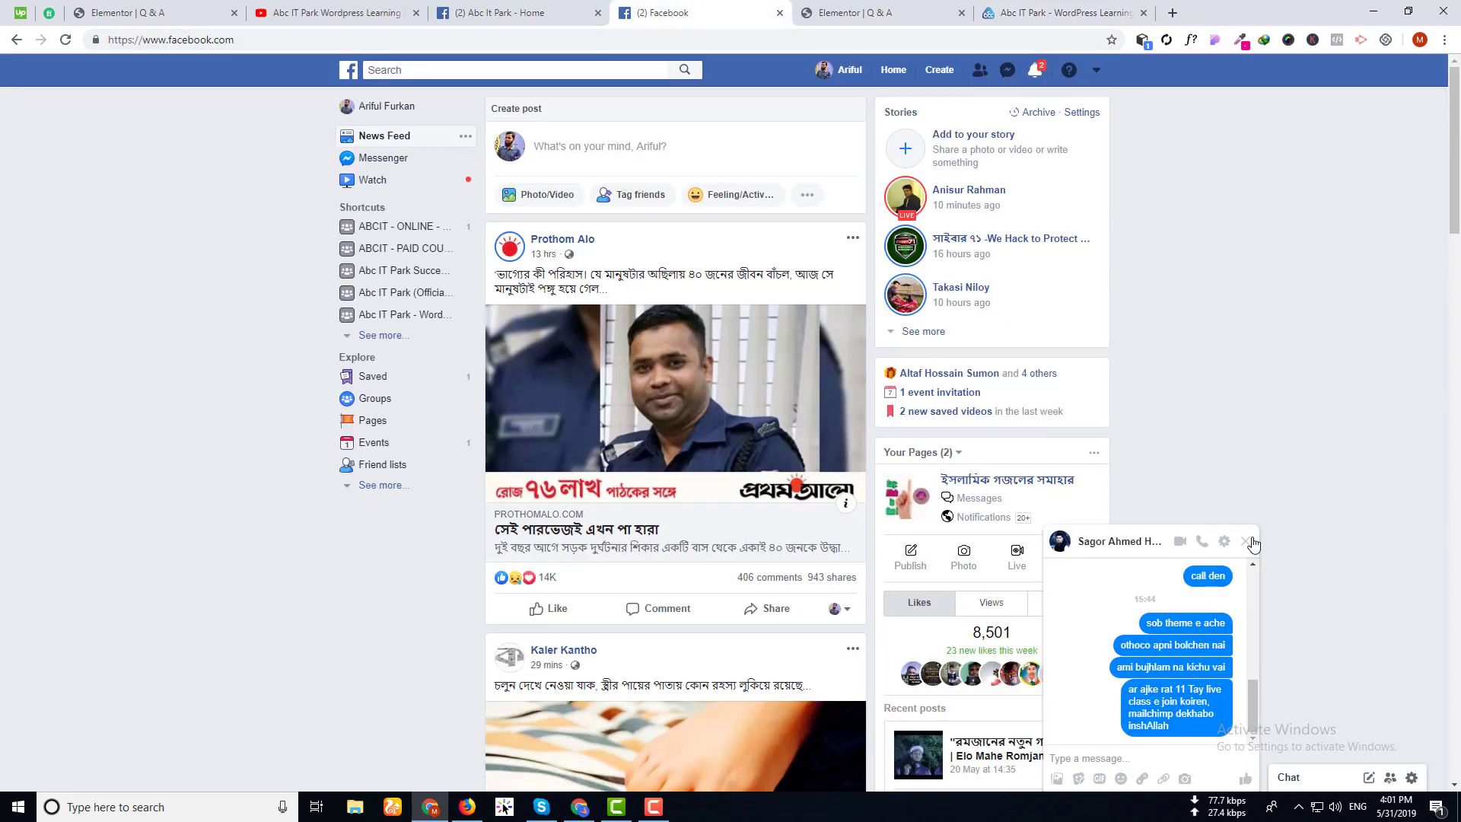
left_click(1245, 541)
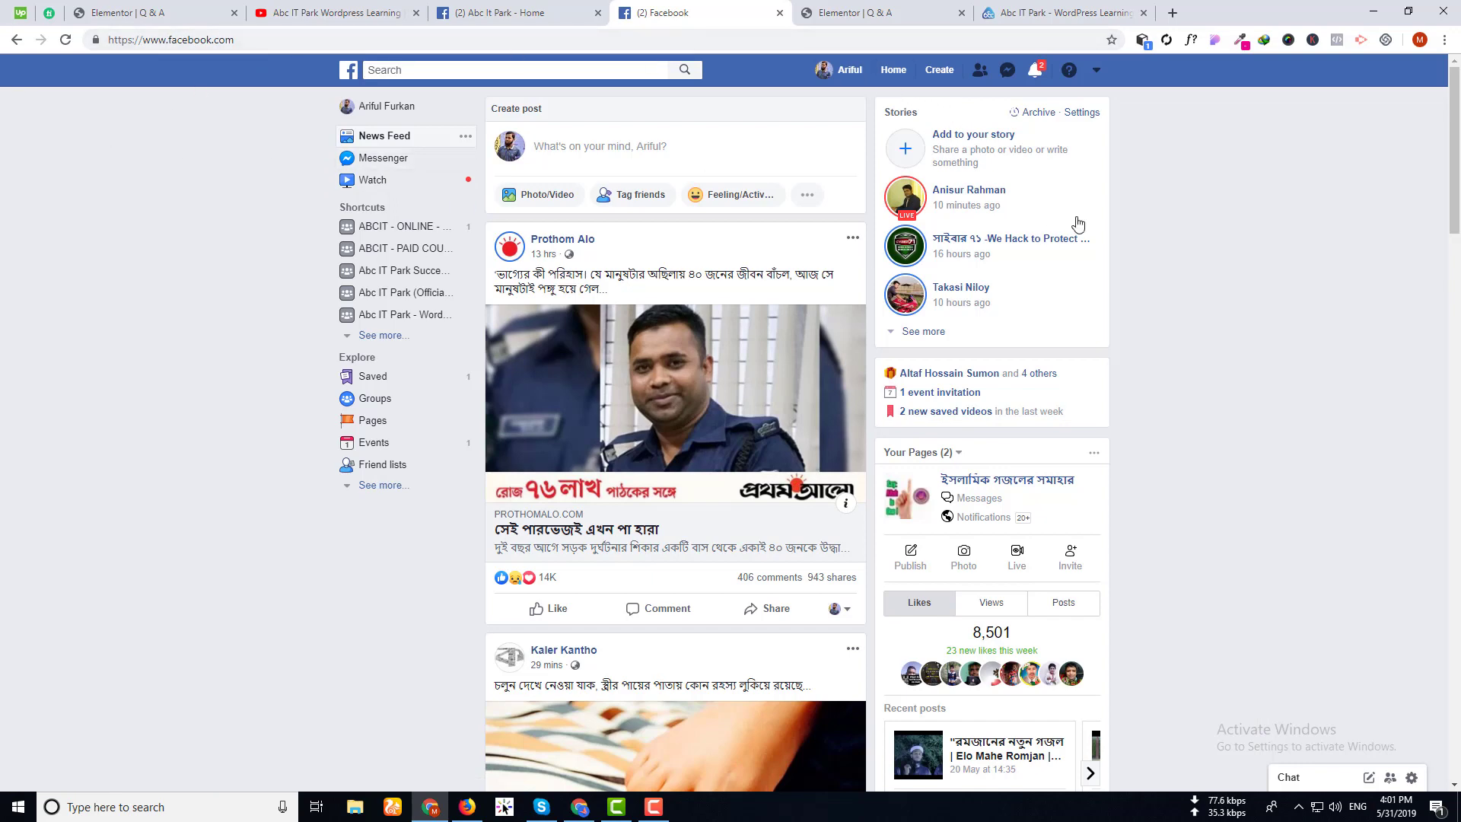
left_click(843, 69)
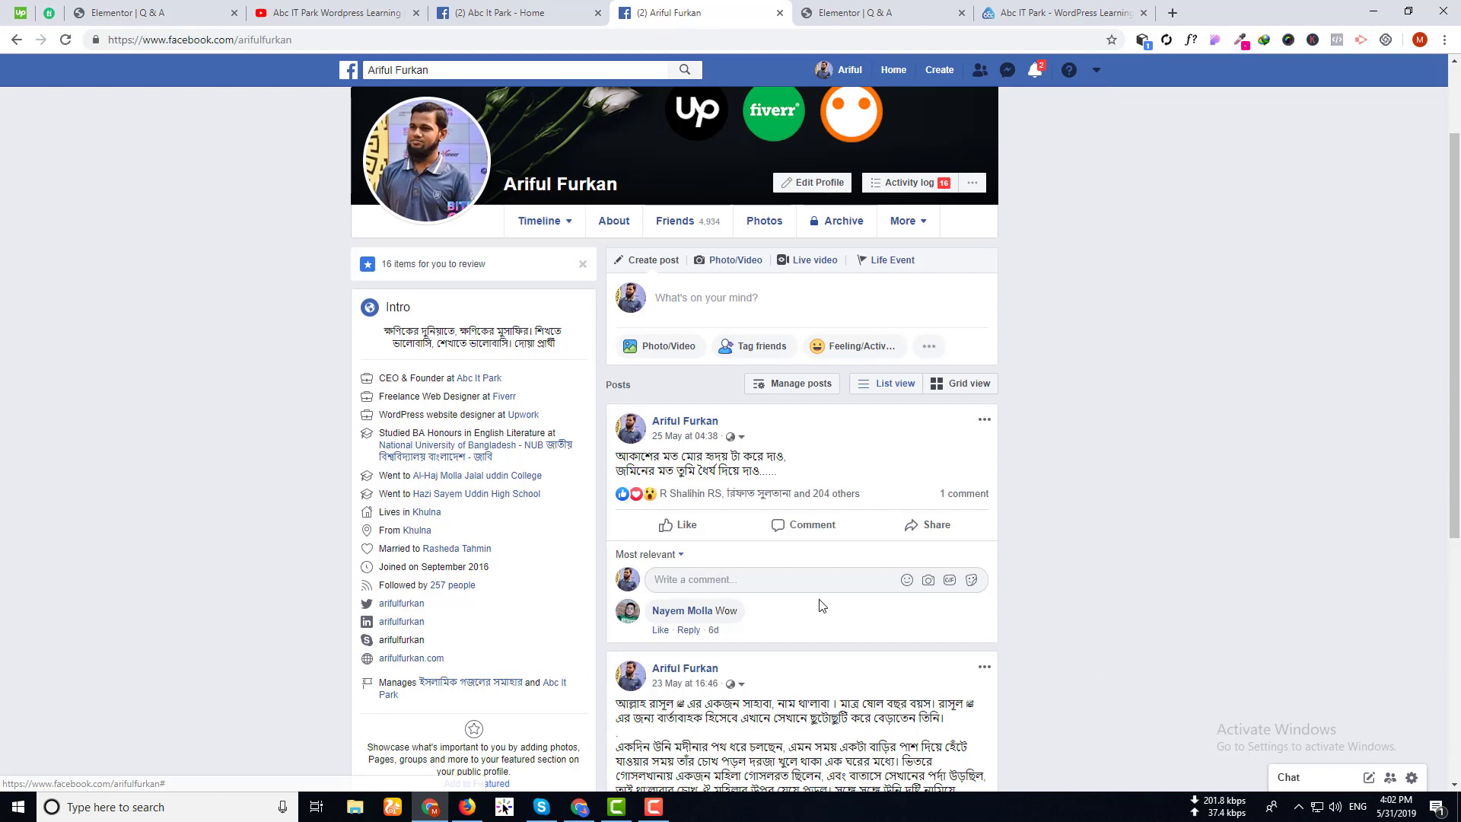
Step: Copy the profile URL into the checkout's Facebook Profile Url field
left_click(307, 39)
key("ctrl+c")
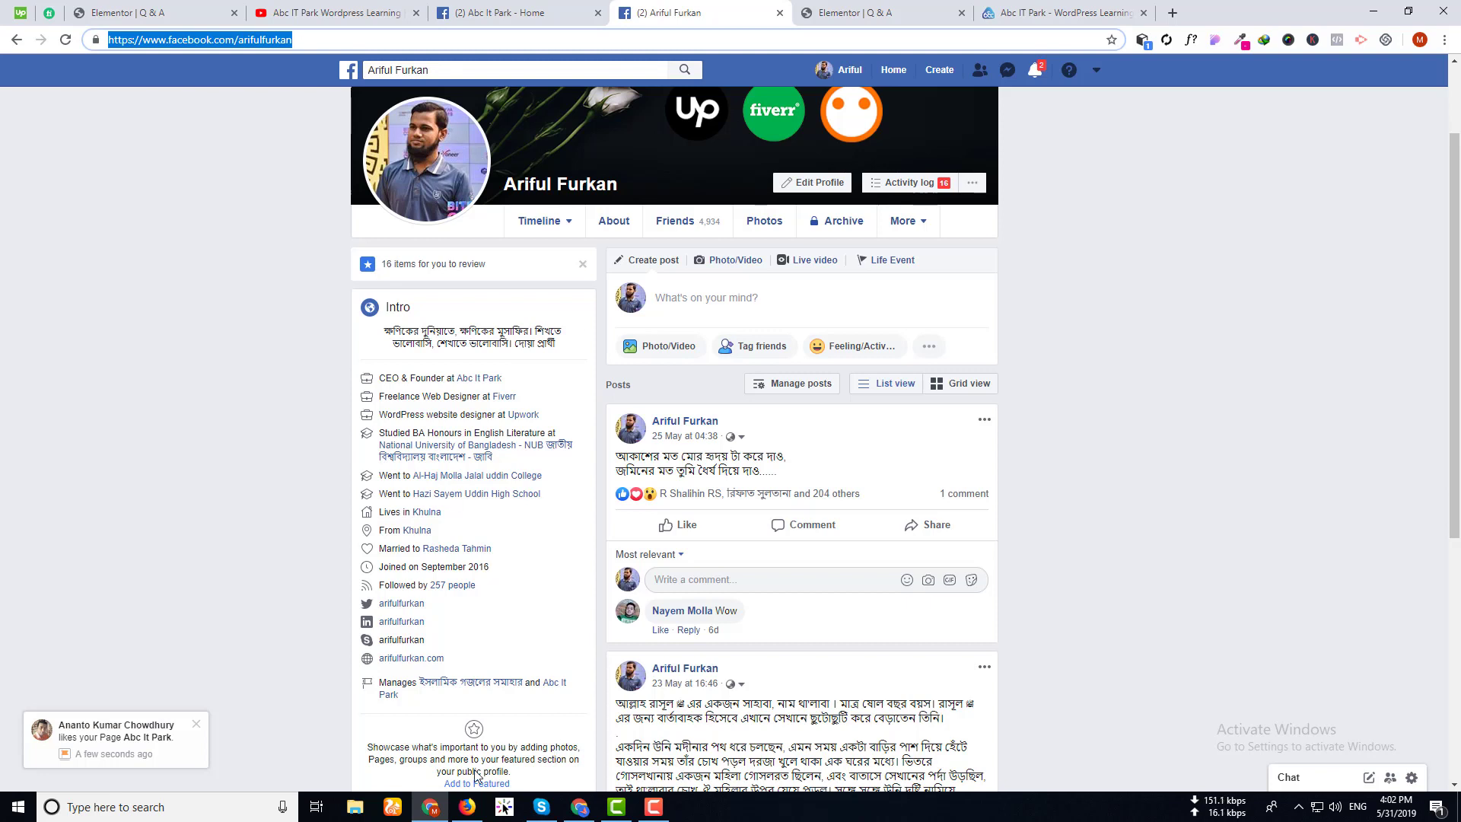
mouse_move(466, 813)
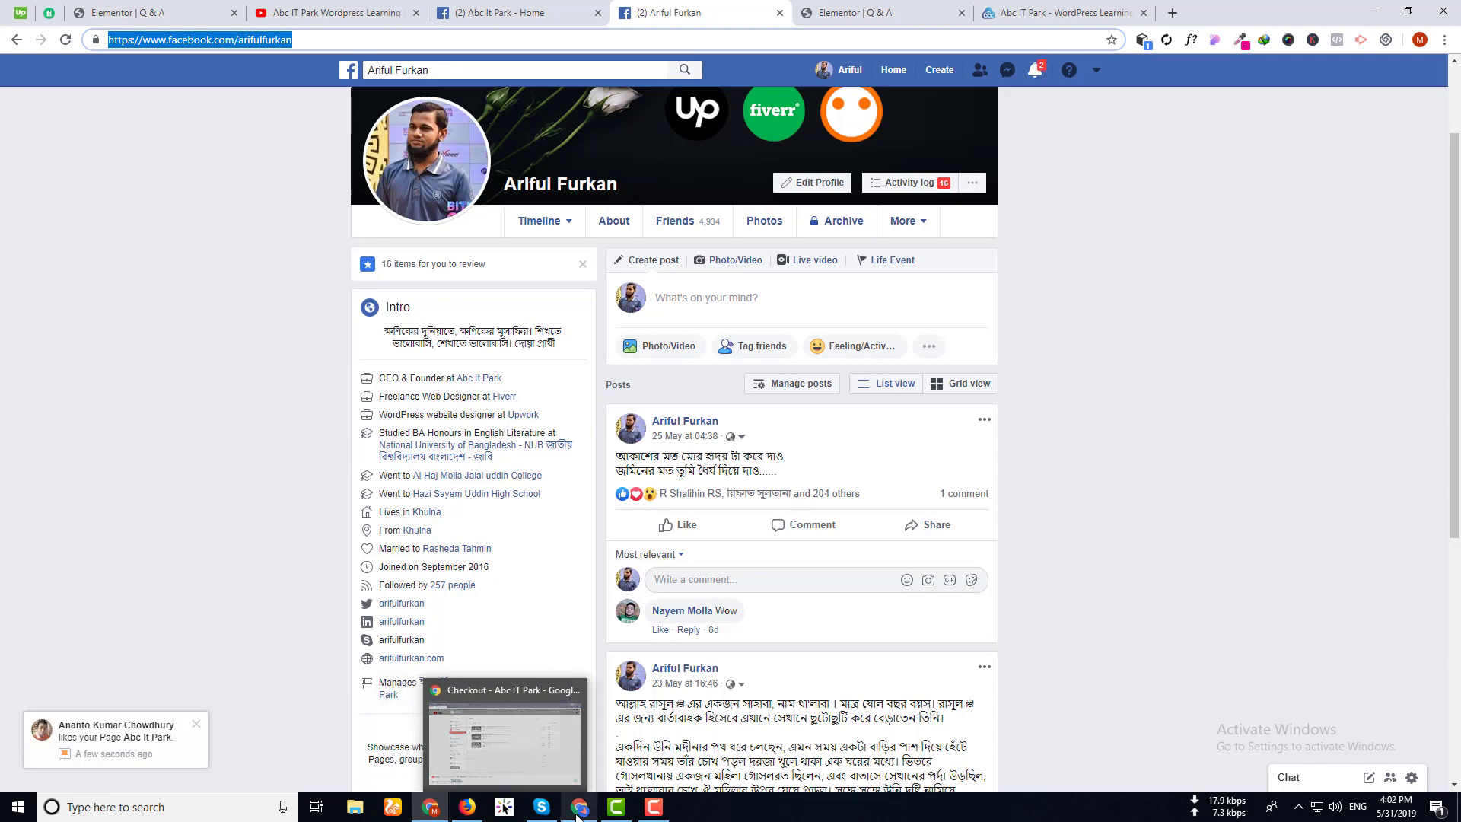
left_click(580, 806)
left_click(327, 313)
key("ctrl+v")
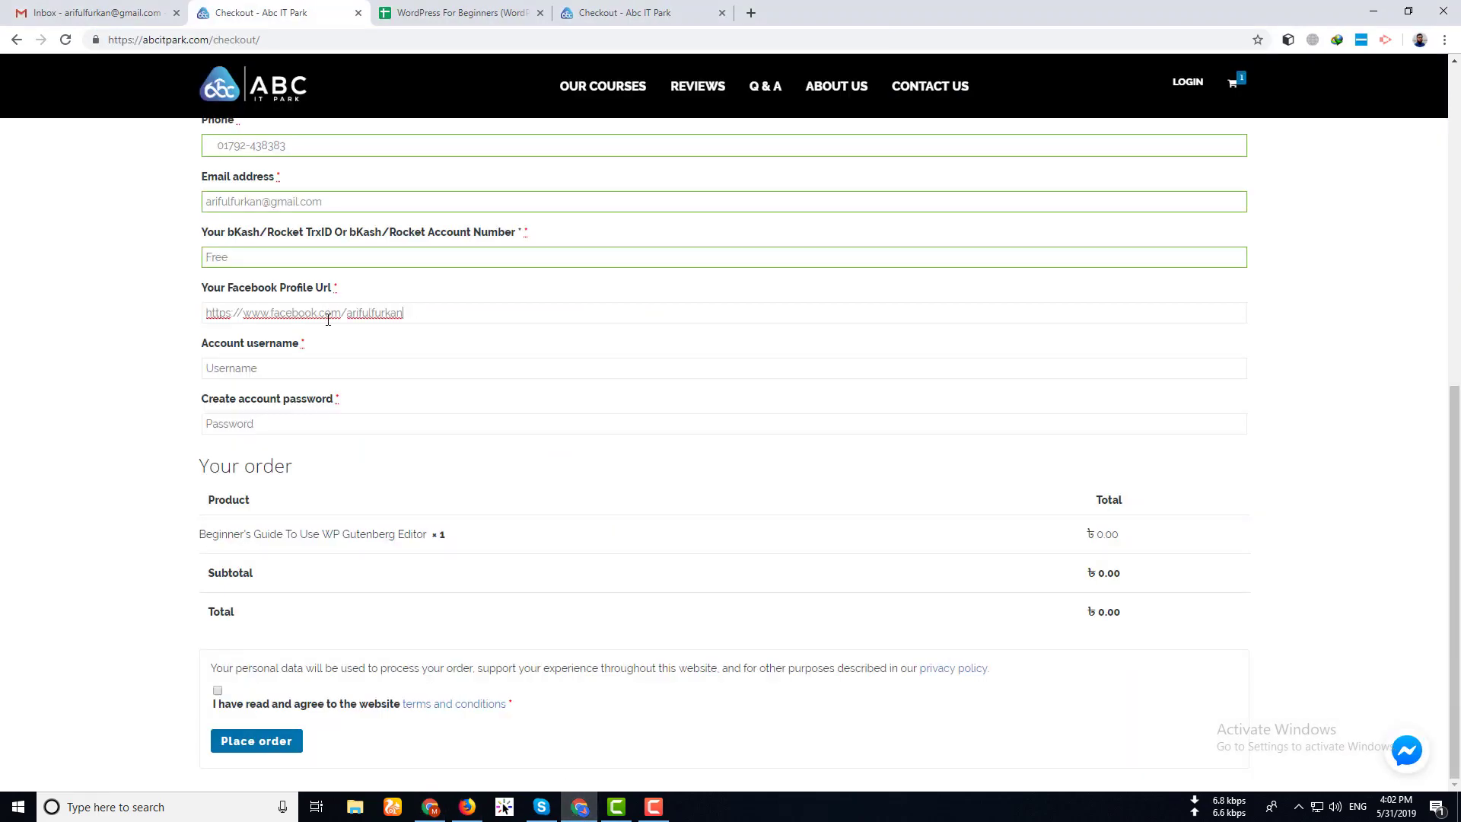
Step: Enter the chosen username in the checkout's Account username field
left_click(271, 369)
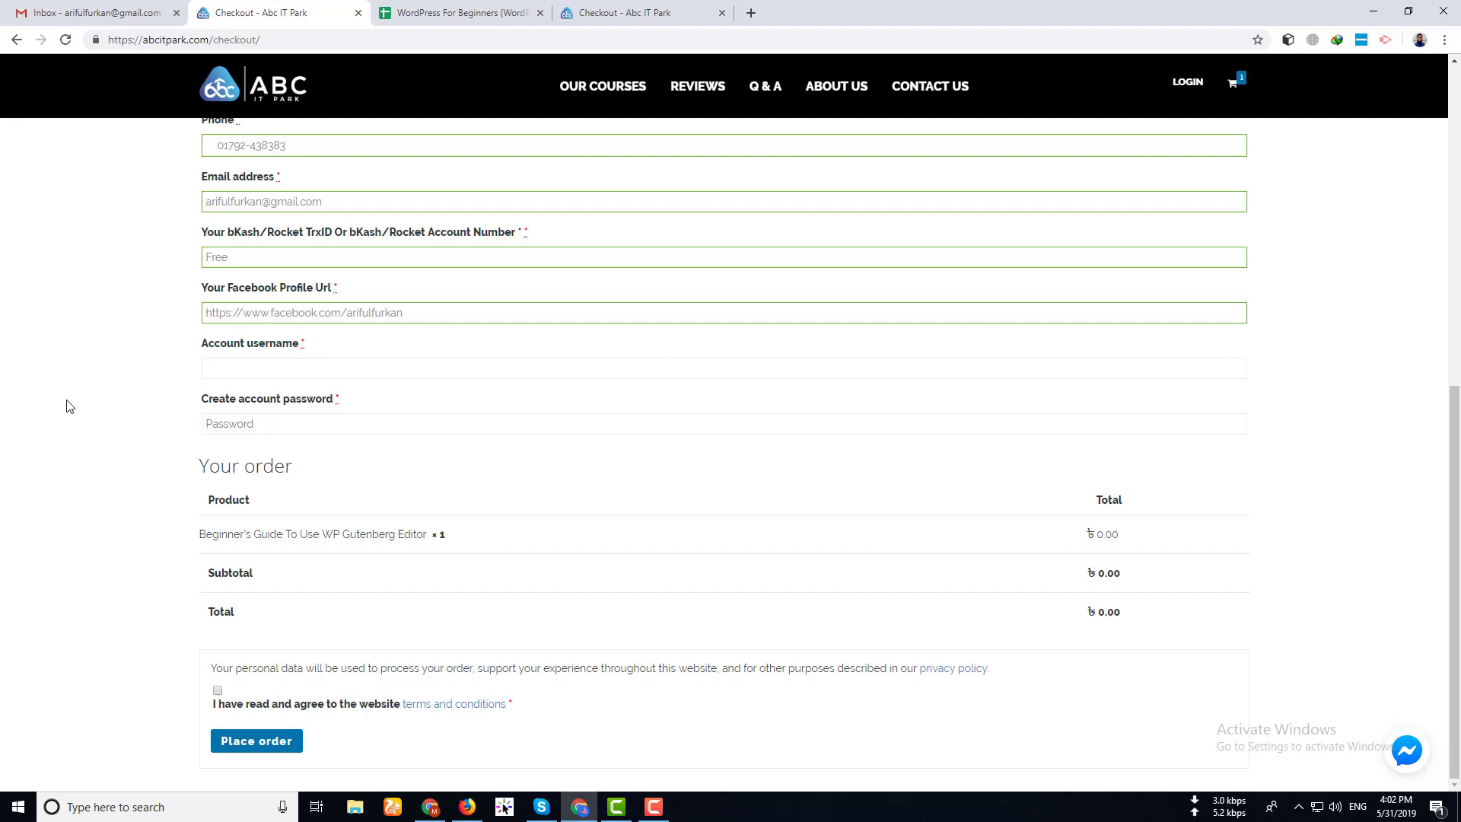
scroll(69, 406, "up", 4)
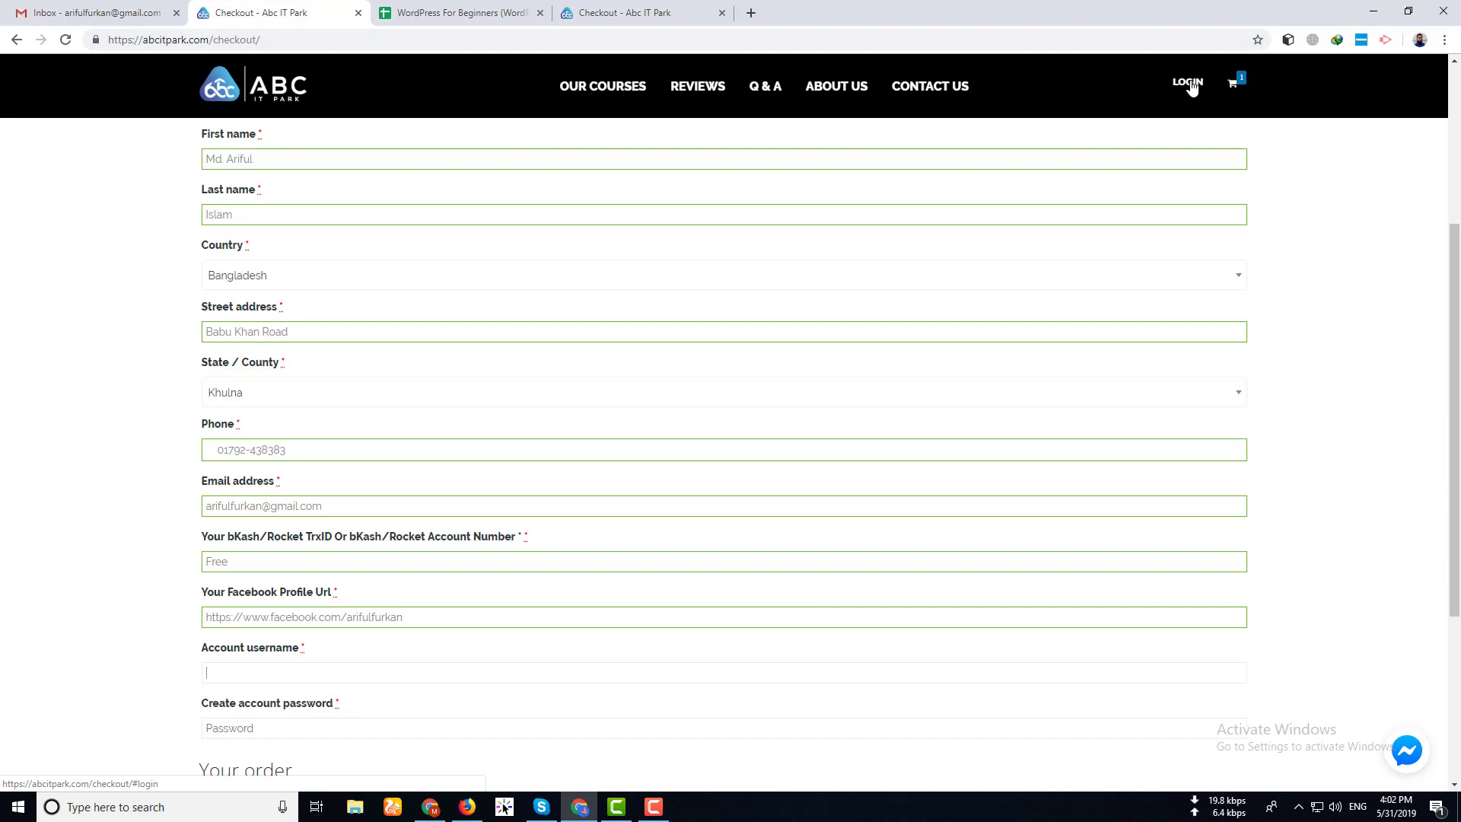
scroll(301, 506, "down", 3)
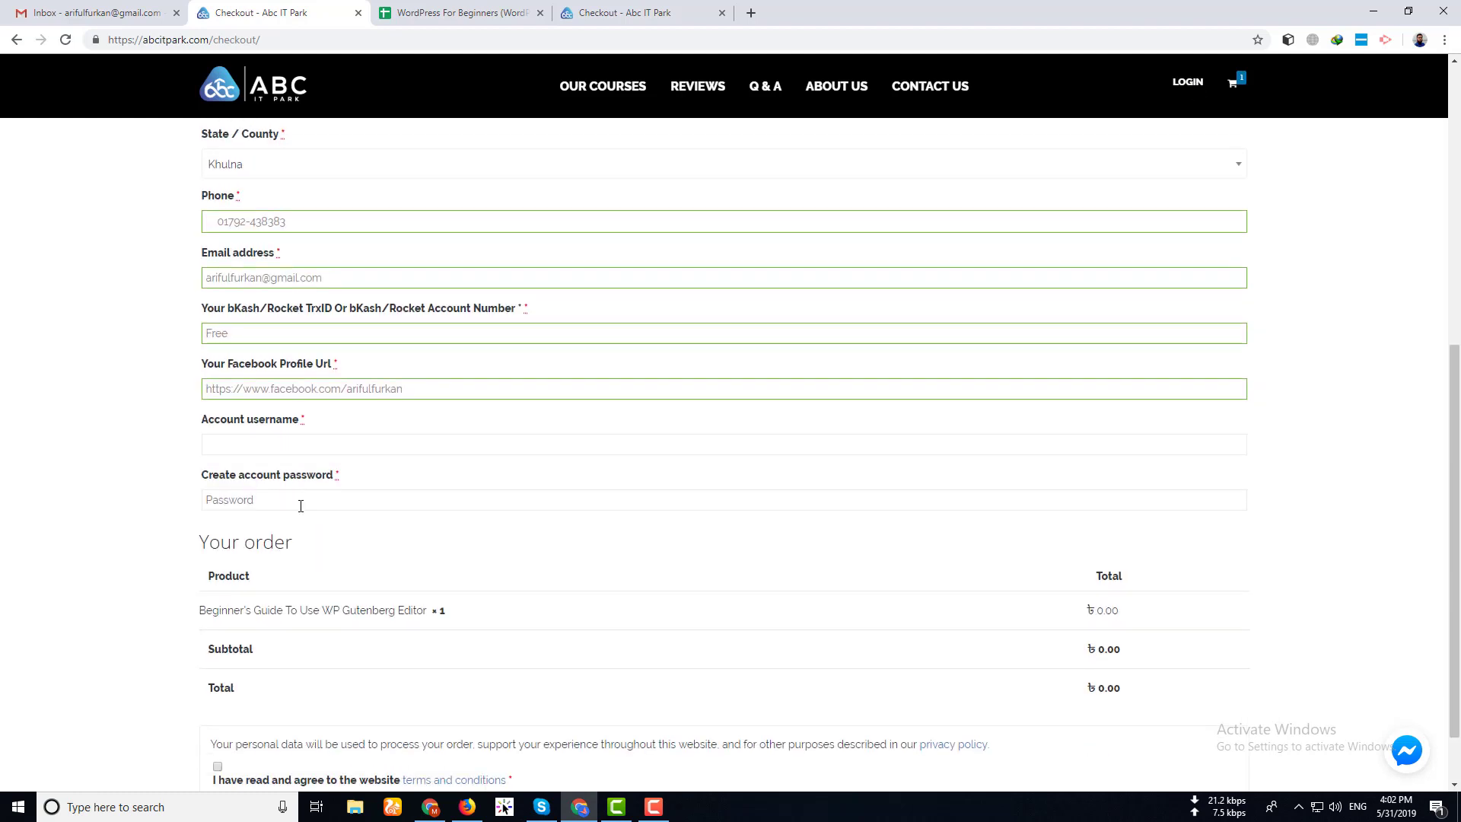
left_click(291, 503)
left_click(236, 450)
type("ul01792")
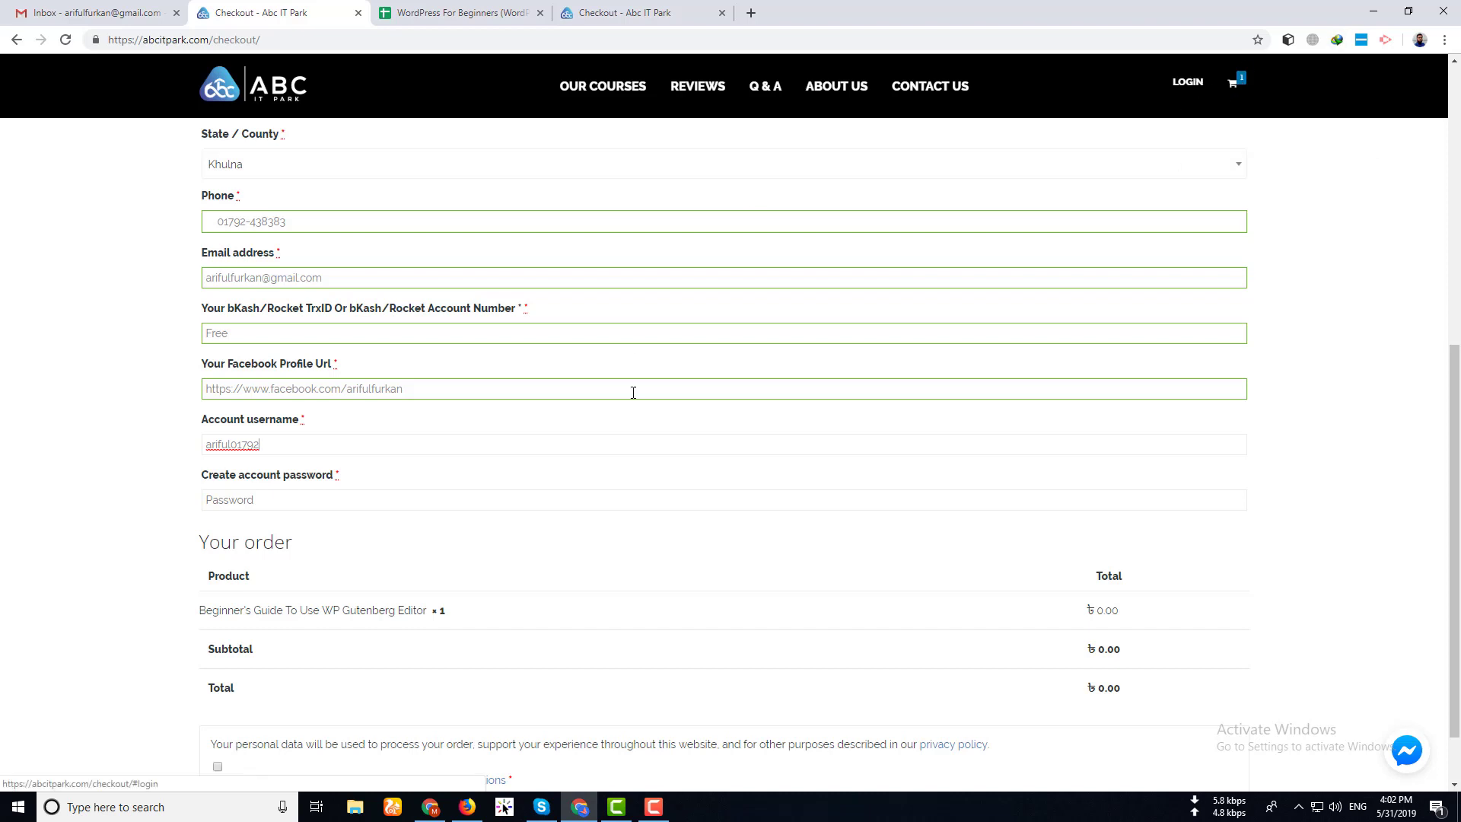
Step: Enter a strong account password and accept the website terms and conditions
left_click(237, 501)
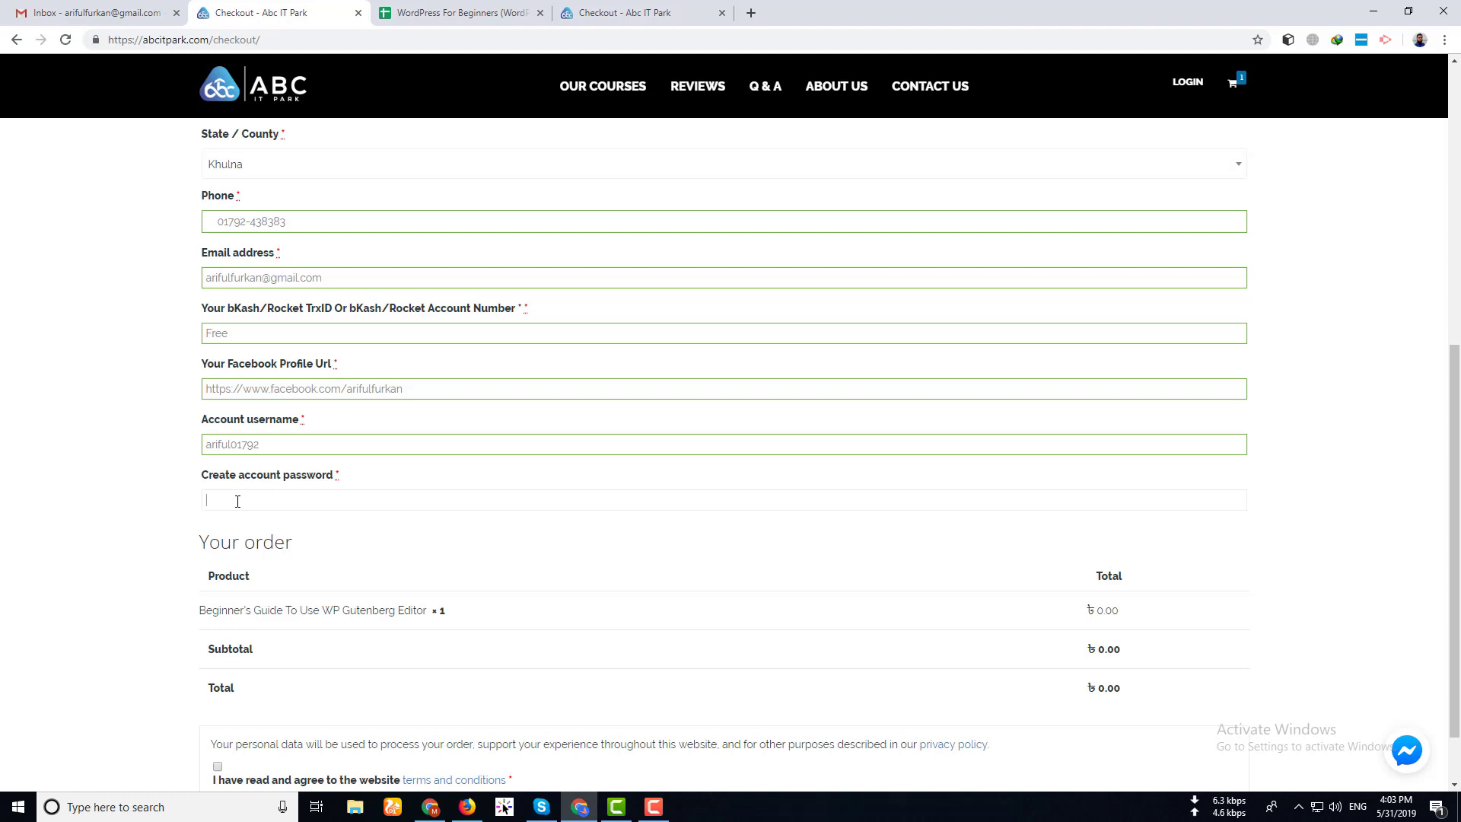
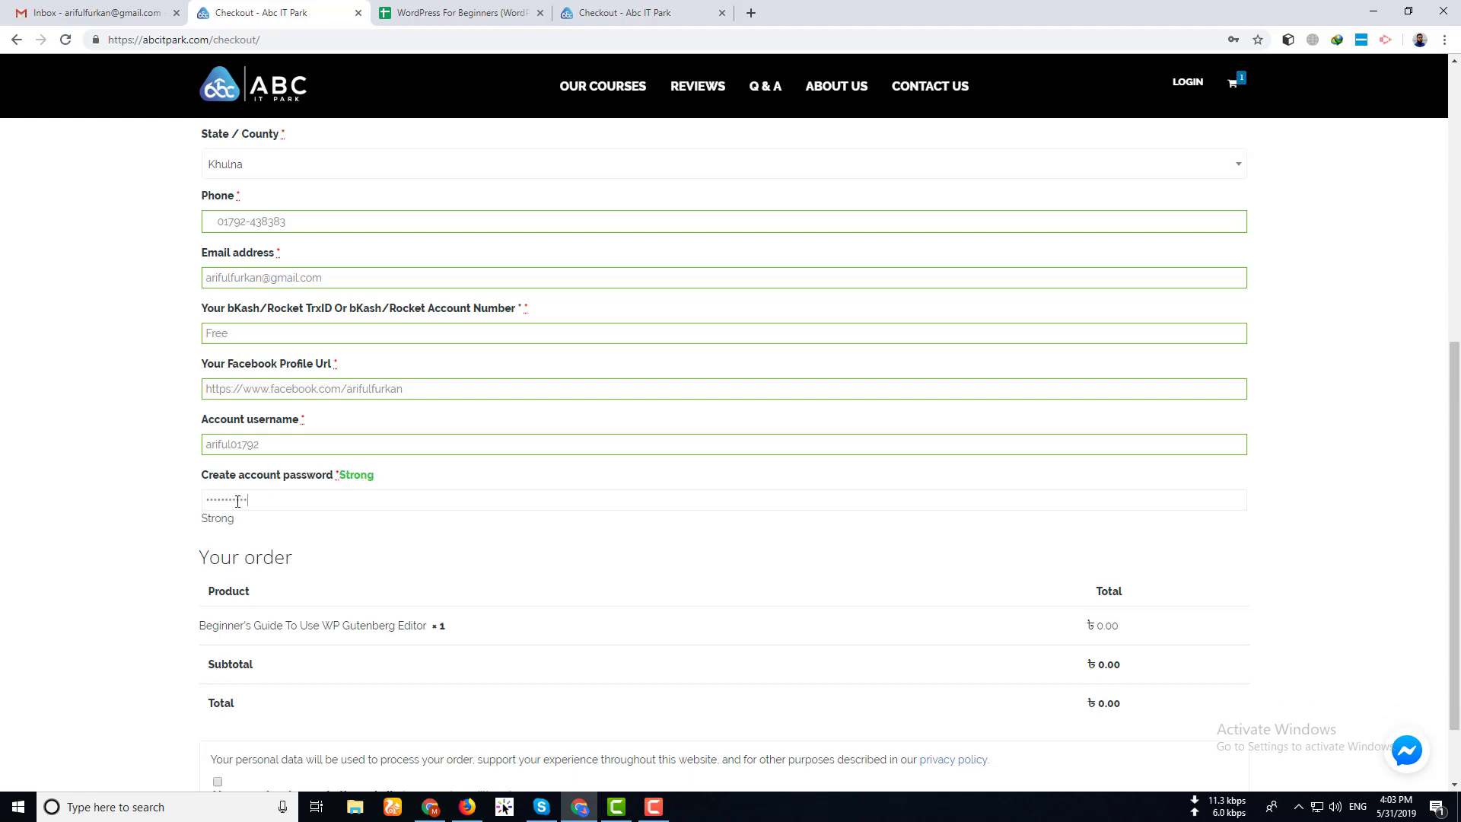
scroll(293, 525, "down", 1)
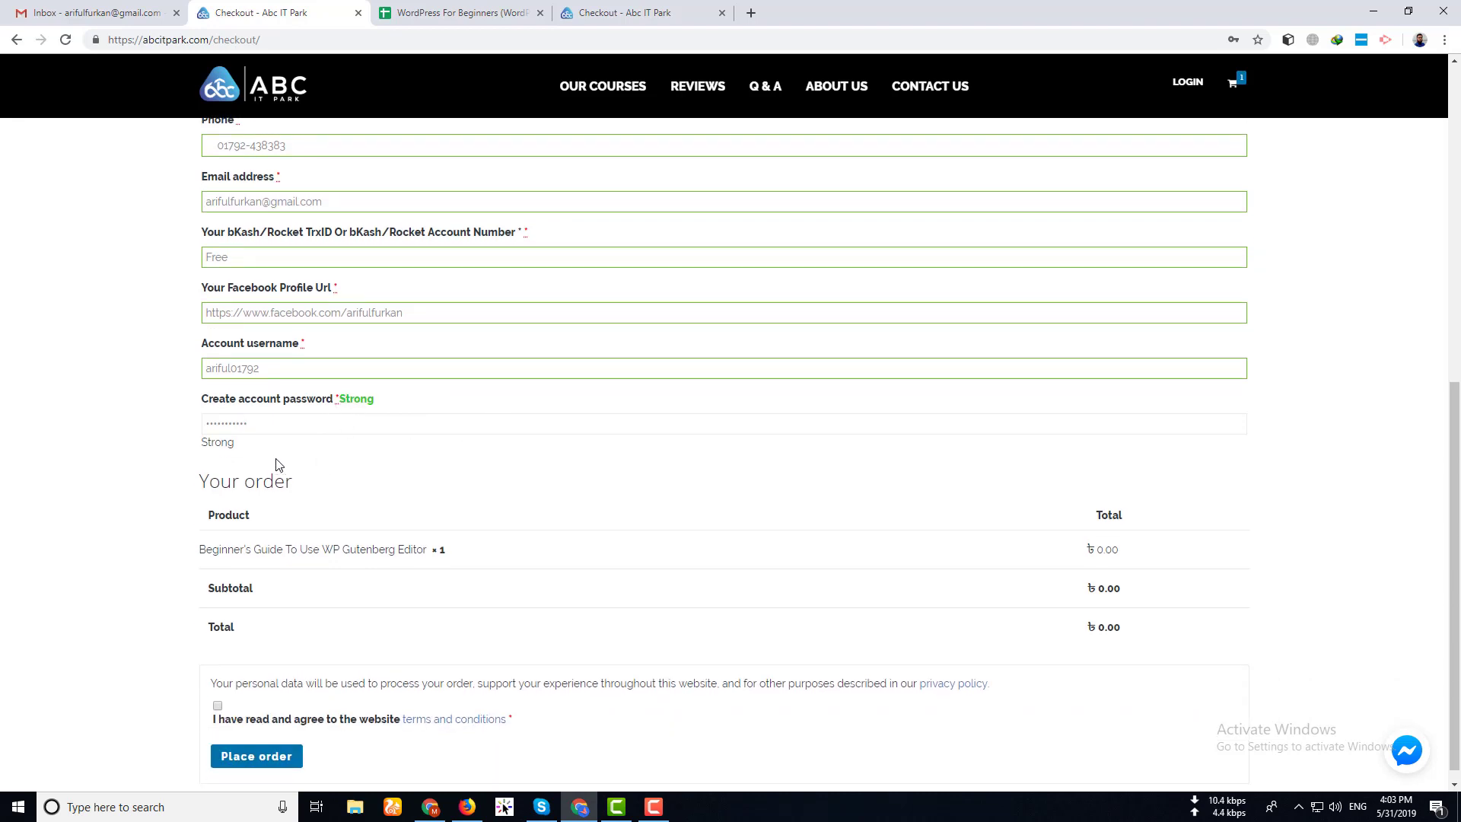
scroll(380, 456, "down", 1)
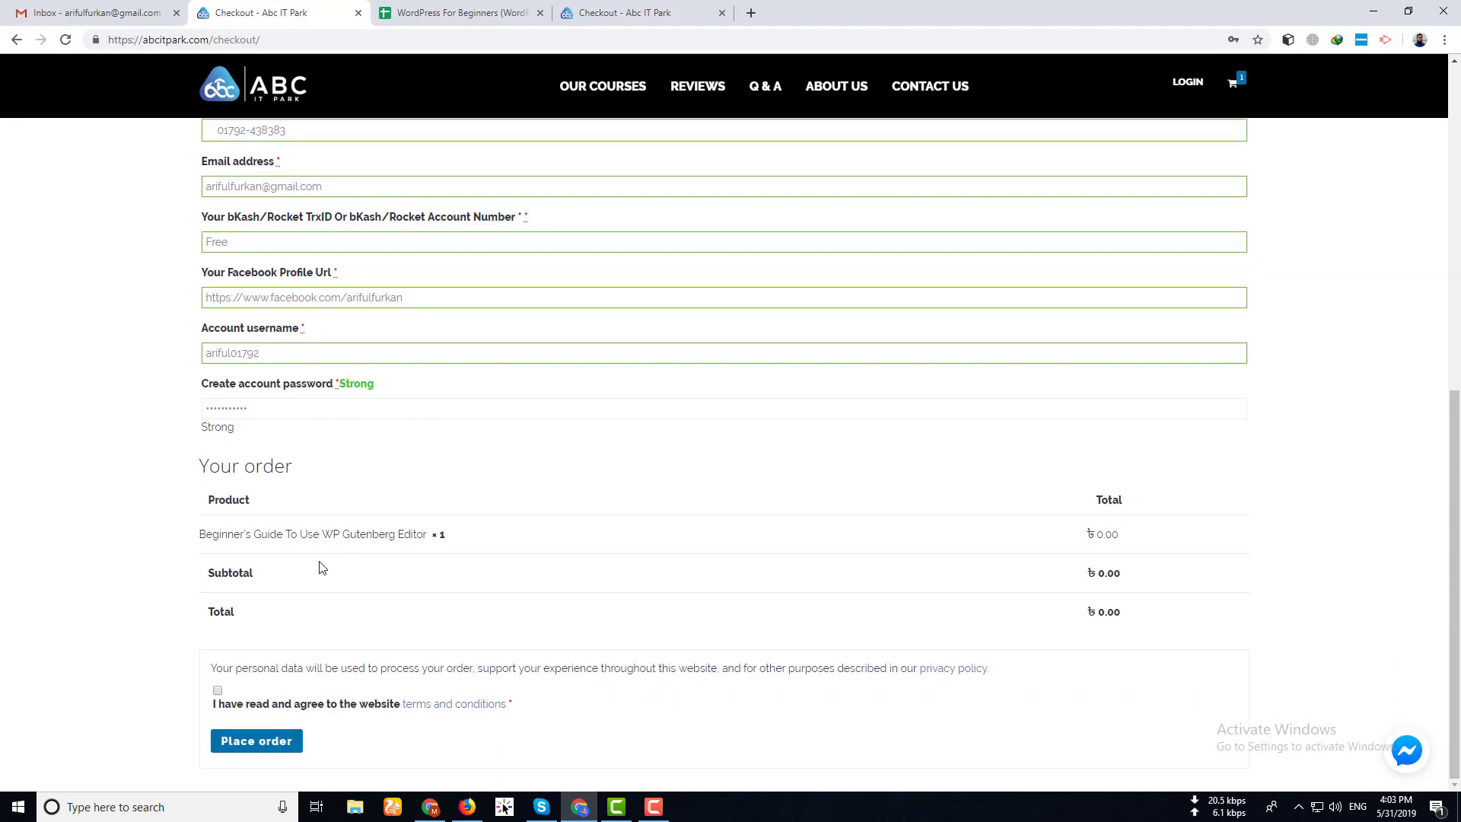
left_click(218, 690)
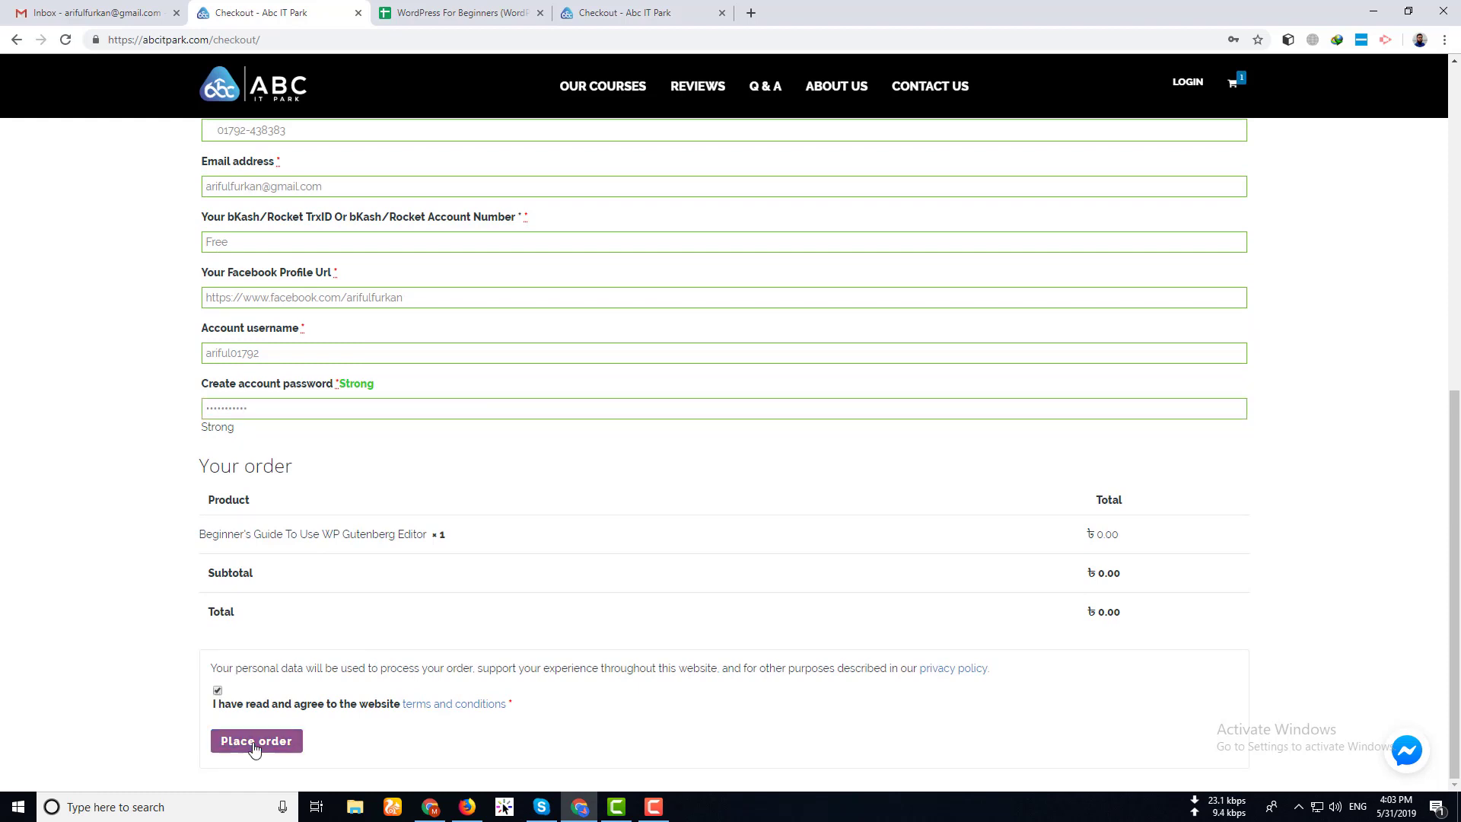
Step: Place the free order, save the login in Chrome, review the confirmation, then go to Gmail
left_click(262, 743)
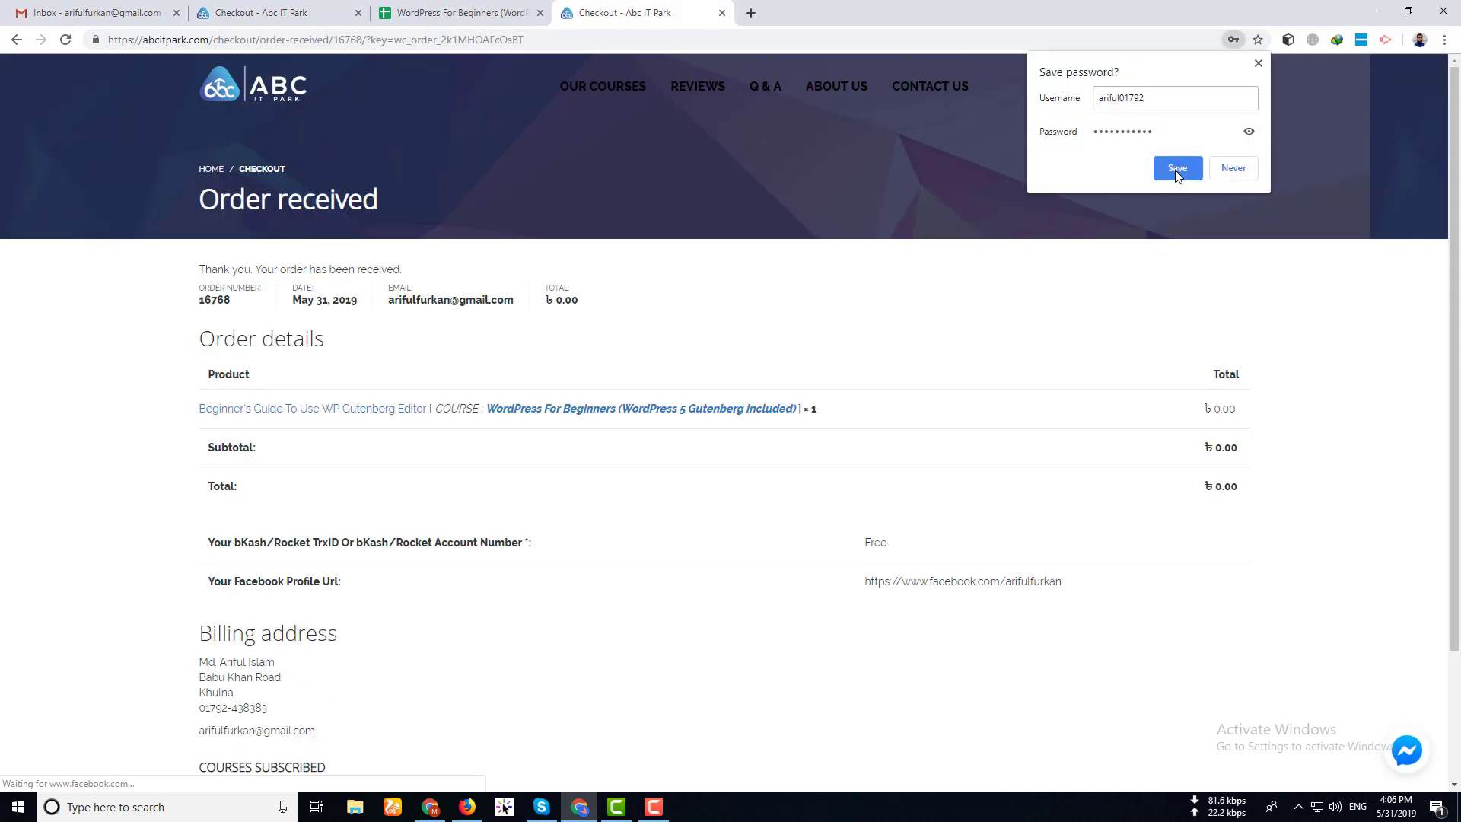
left_click(1176, 169)
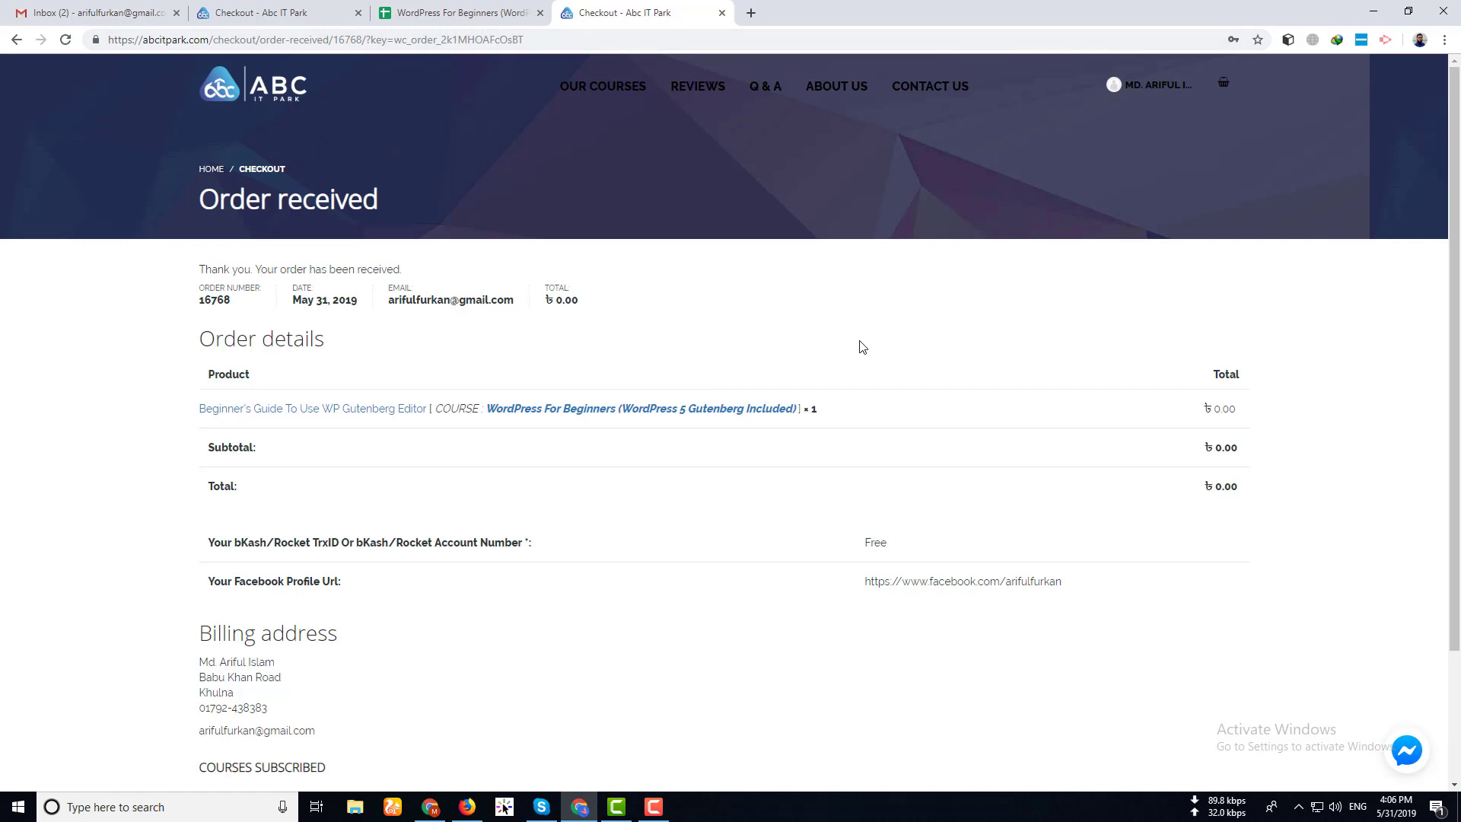
scroll(862, 347, "down", 3)
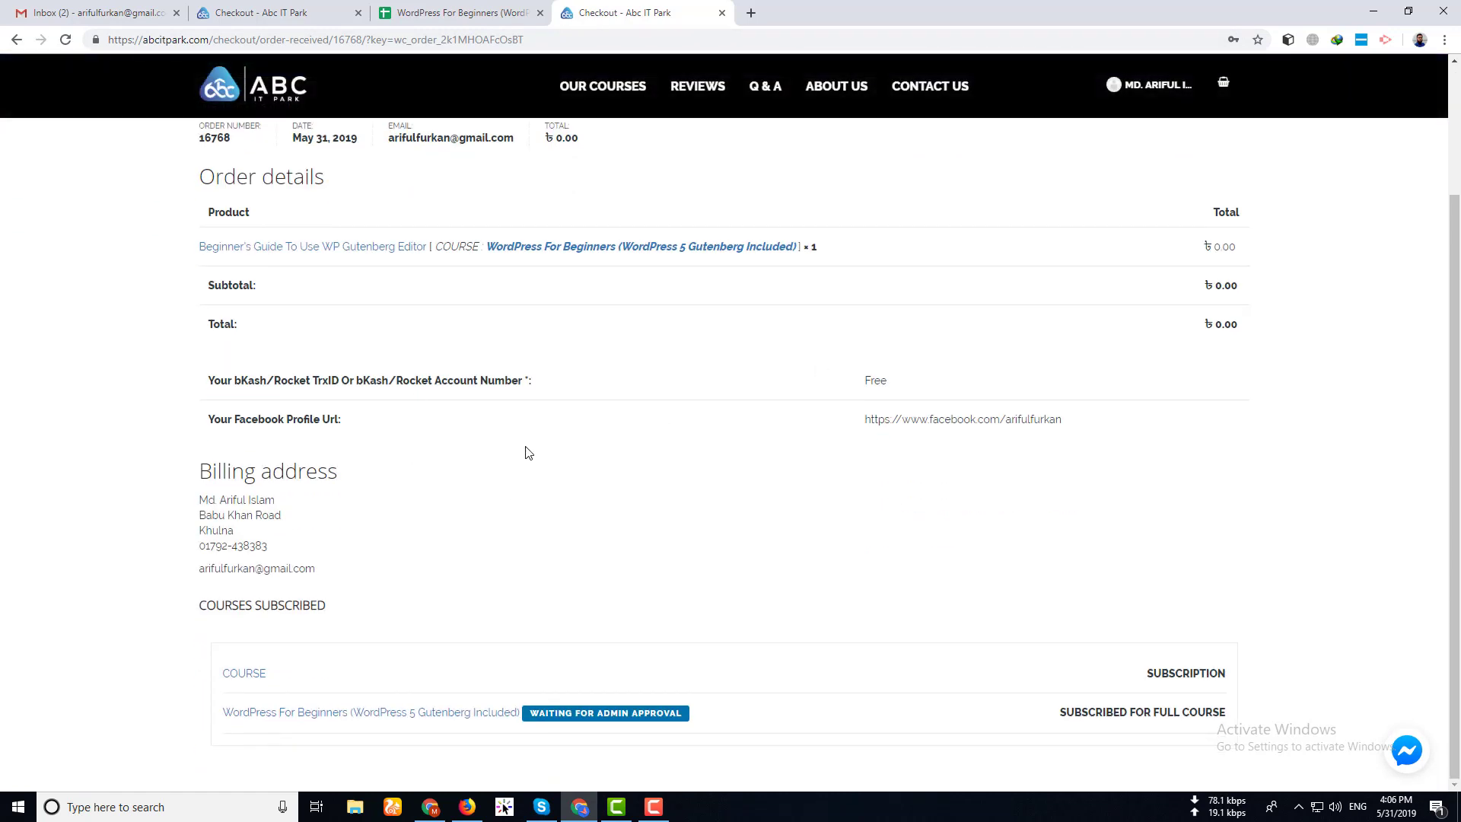
left_click(139, 15)
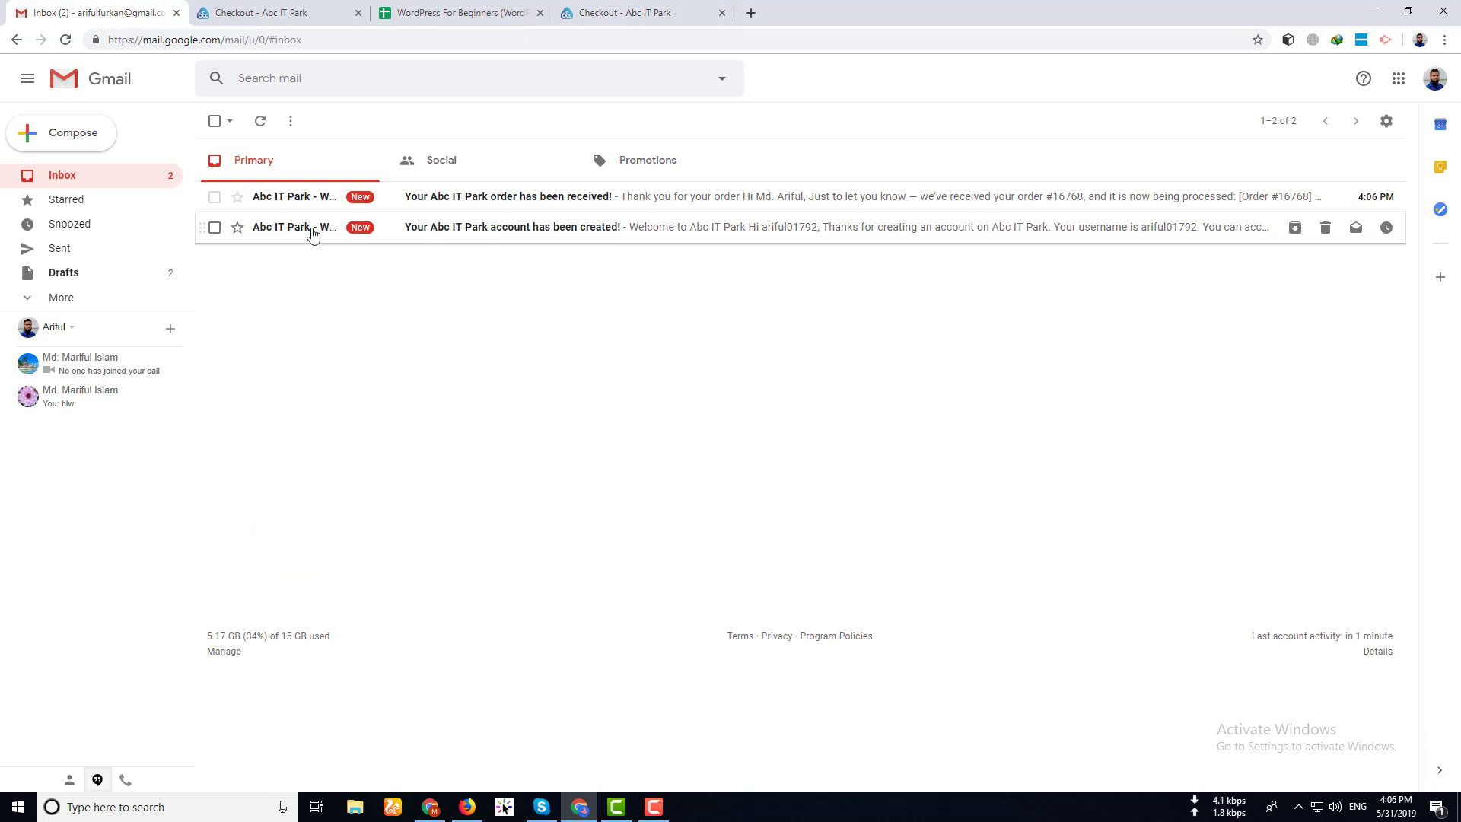
Step: Read the account-created welcome email, highlighting its username, and return to the inbox
left_click(482, 234)
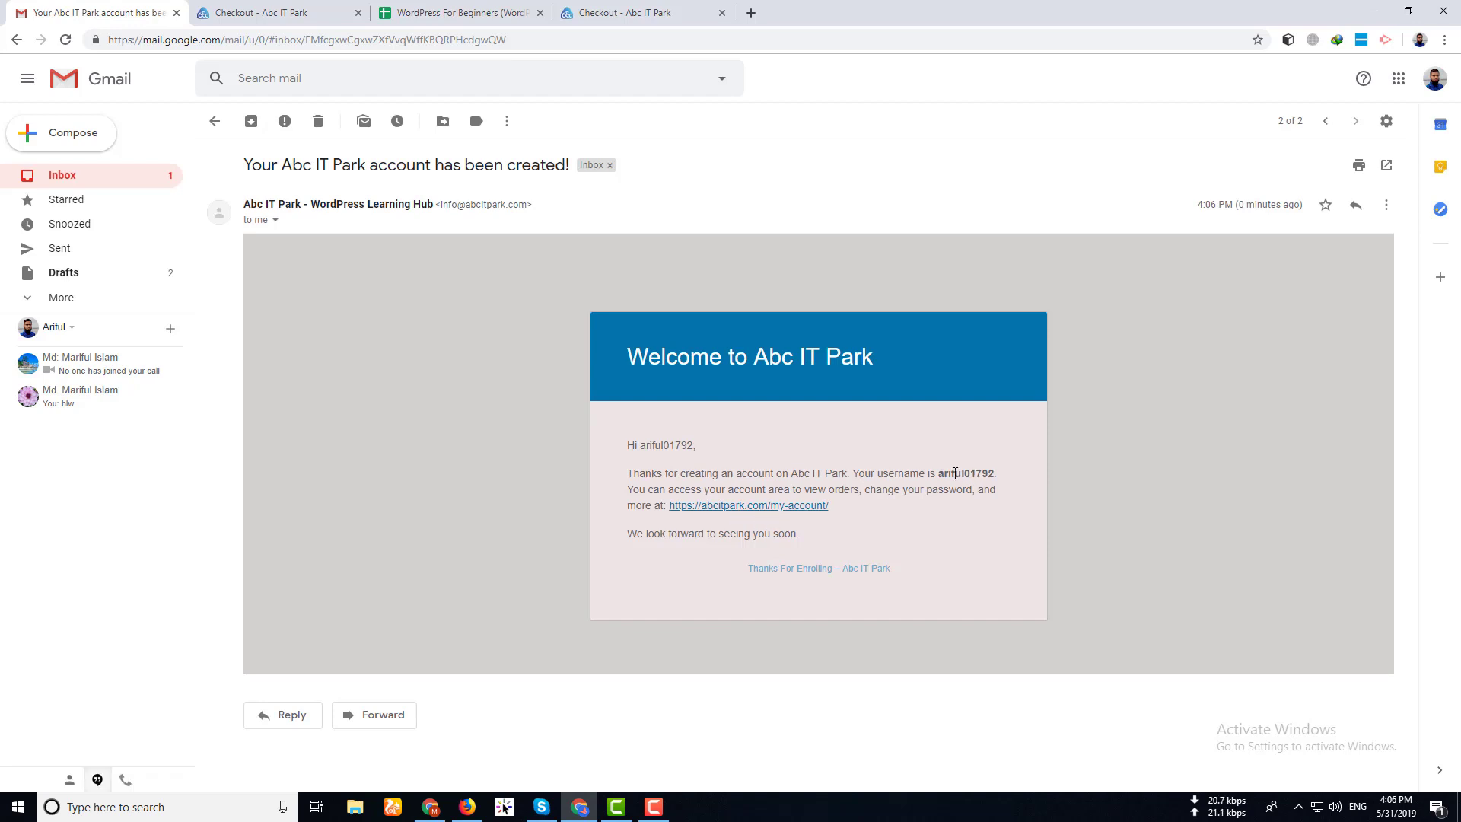
left_click_drag(939, 472, 1016, 465)
left_click(107, 175)
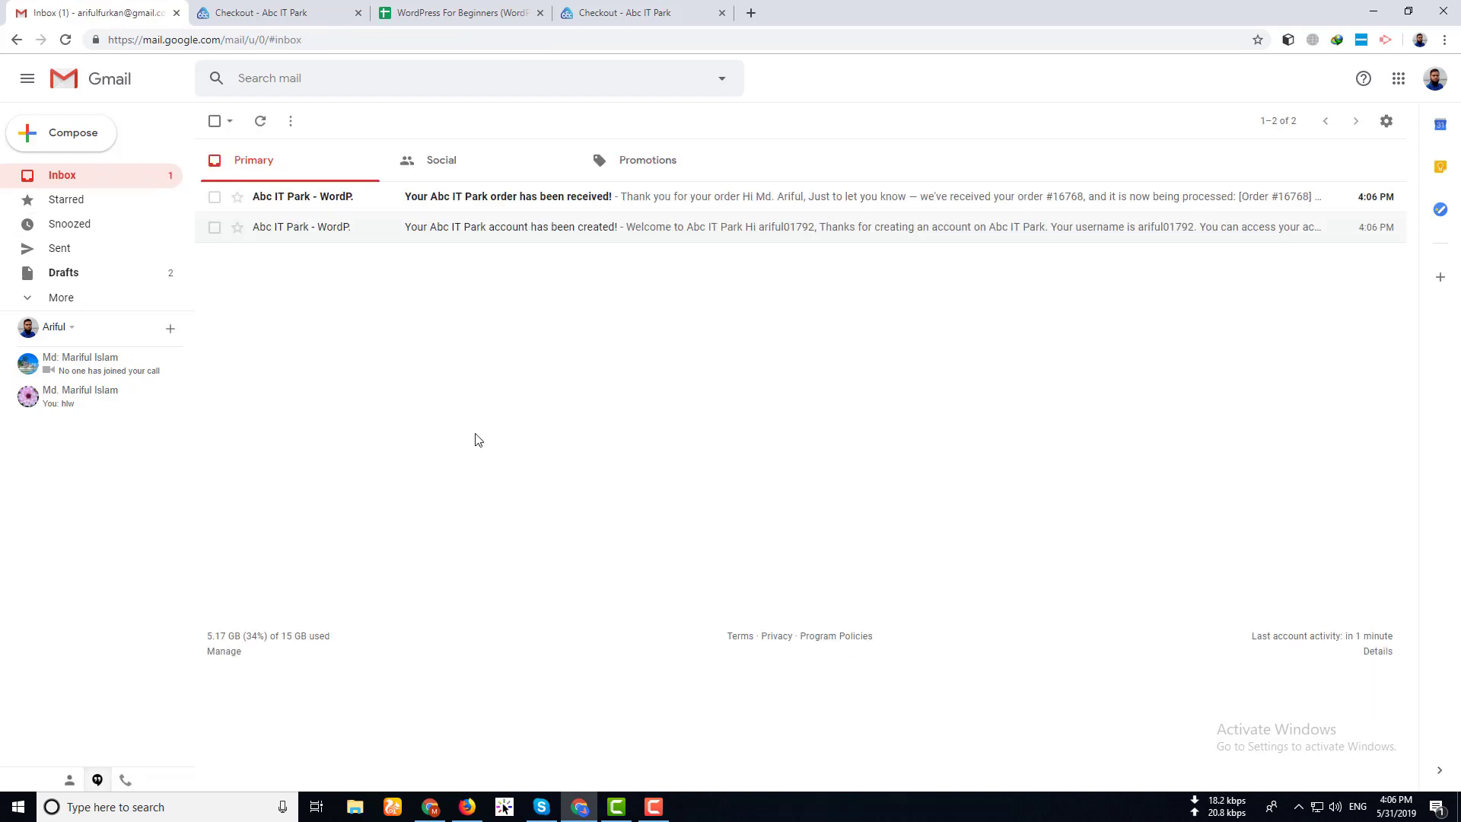
Step: Read through the order-received email, then go back to the inbox
left_click(465, 201)
scroll(659, 528, "down", 3)
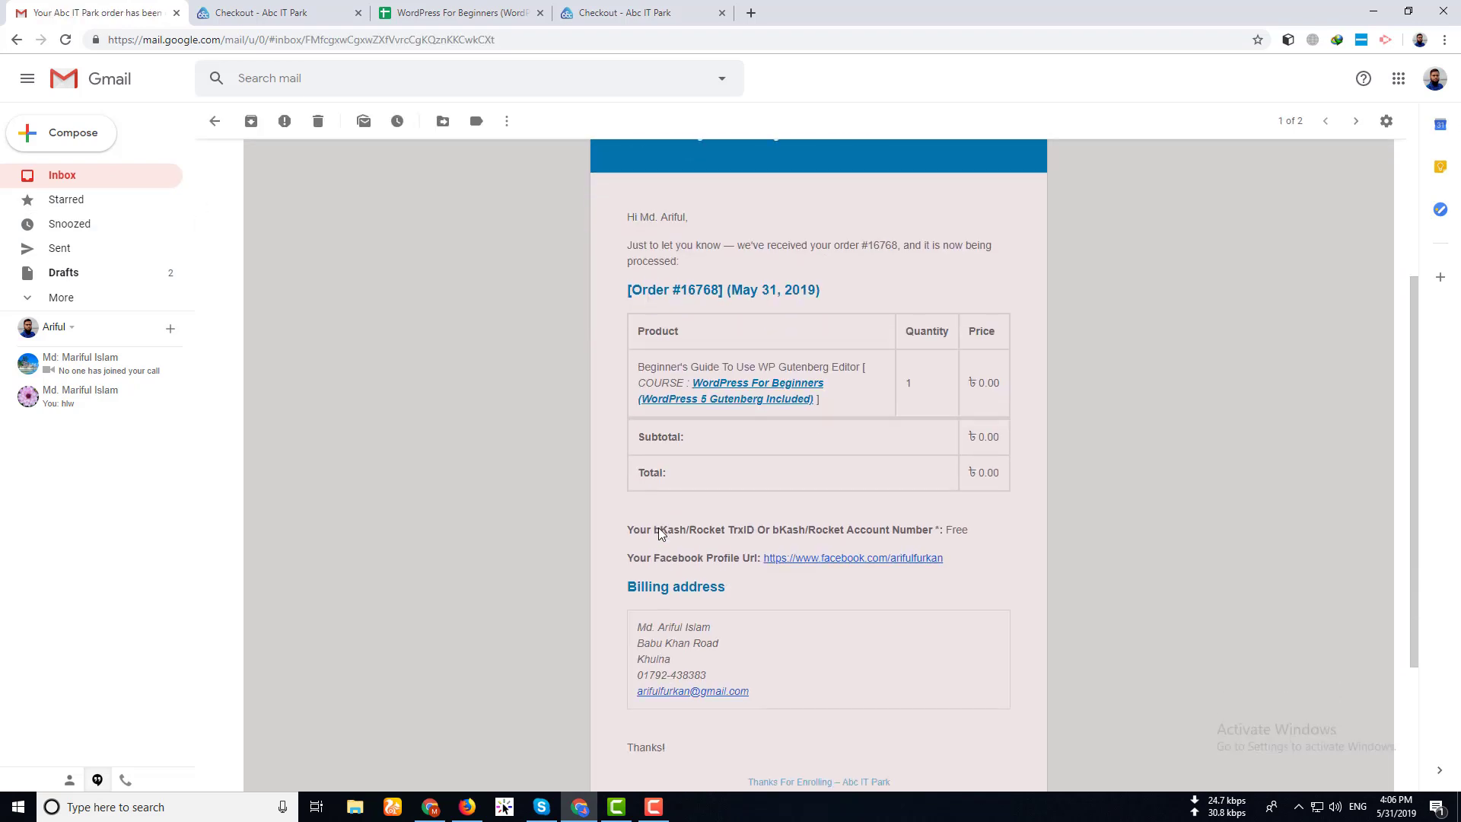
scroll(750, 410, "up", 3)
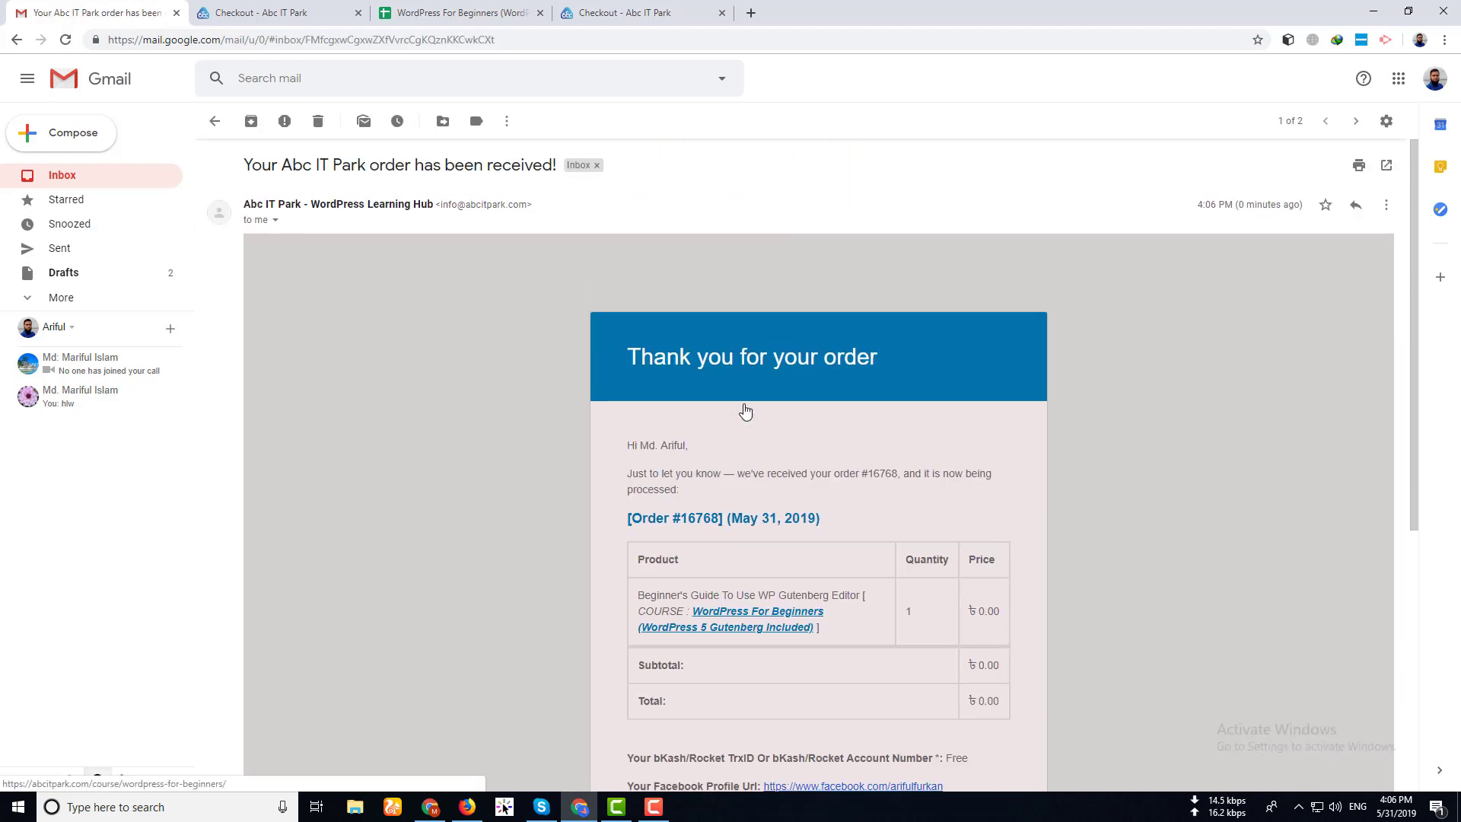
scroll(745, 410, "down", 3)
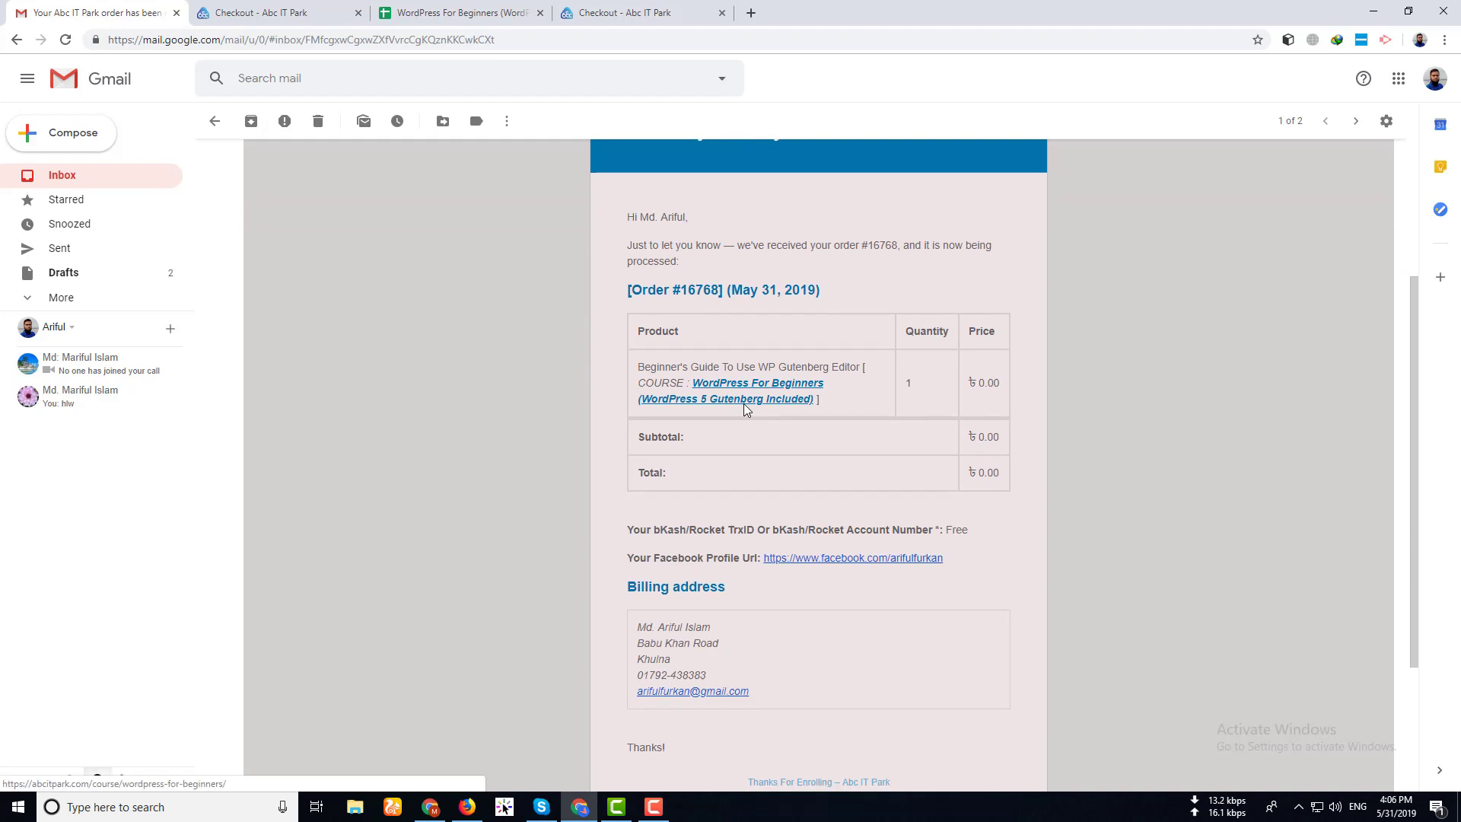
scroll(744, 410, "down", 3)
scroll(686, 489, "up", 4)
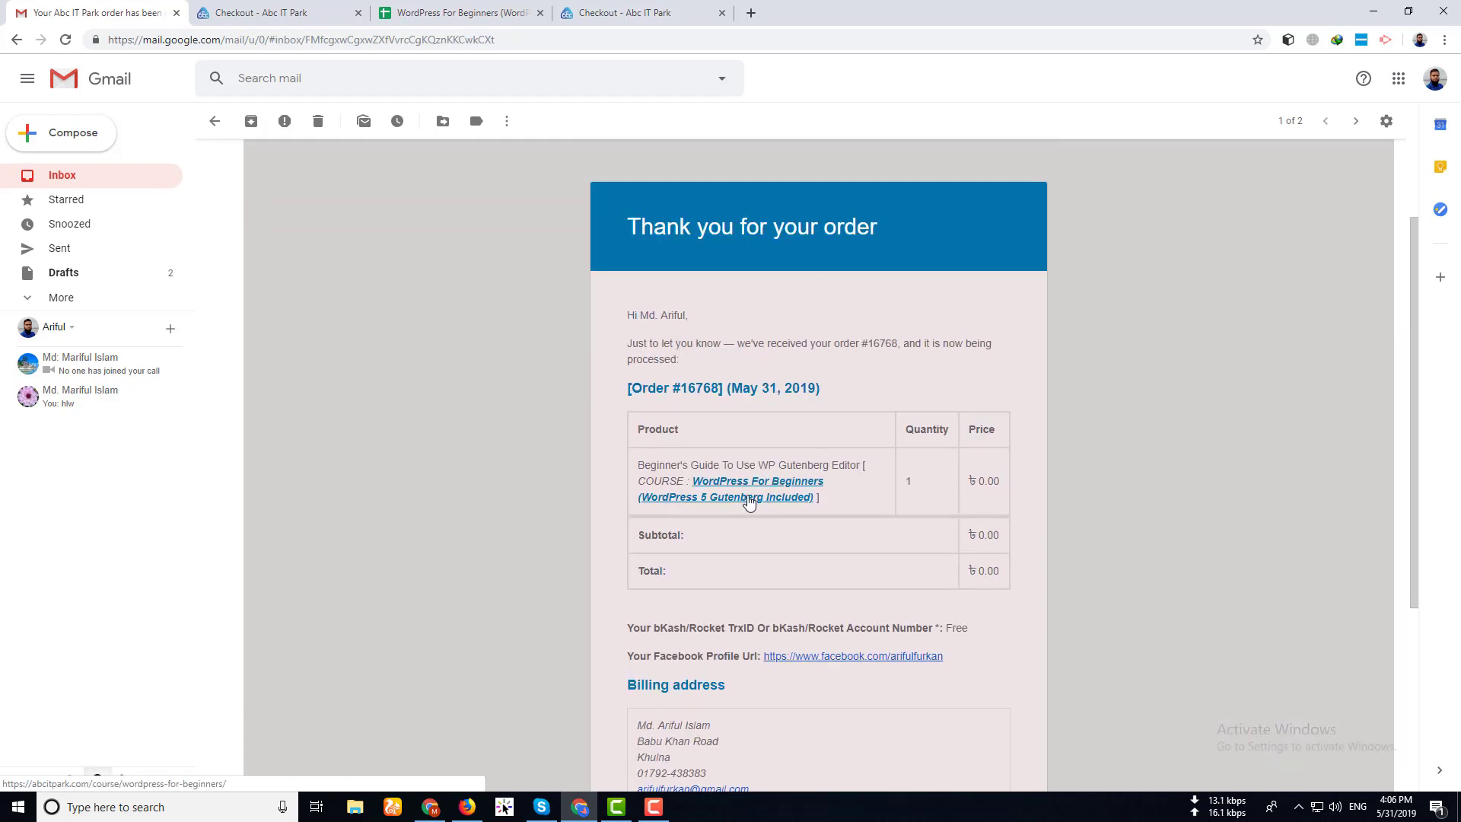
scroll(764, 569, "down", 3)
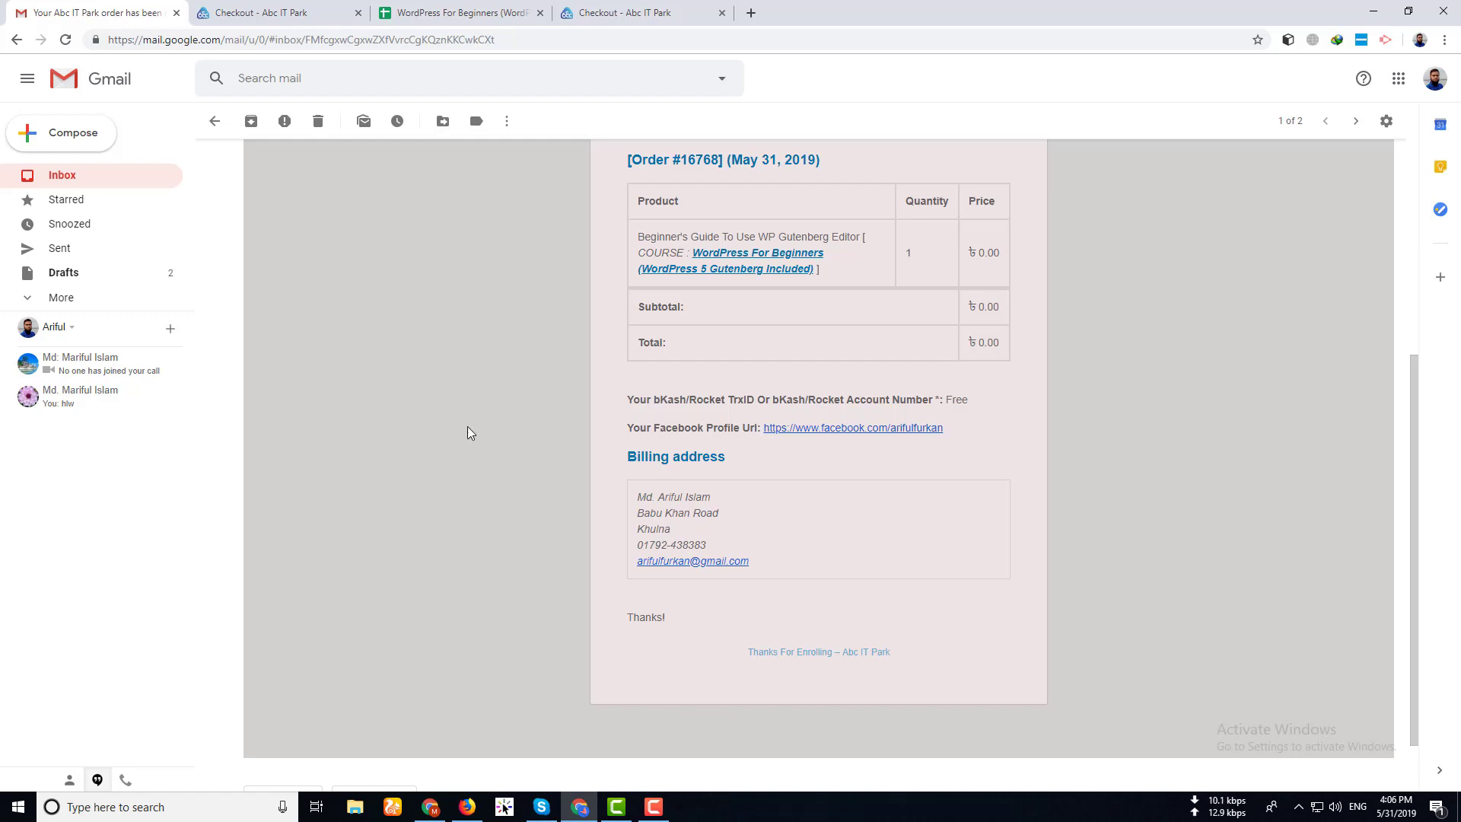
scroll(467, 432, "up", 5)
left_click(56, 180)
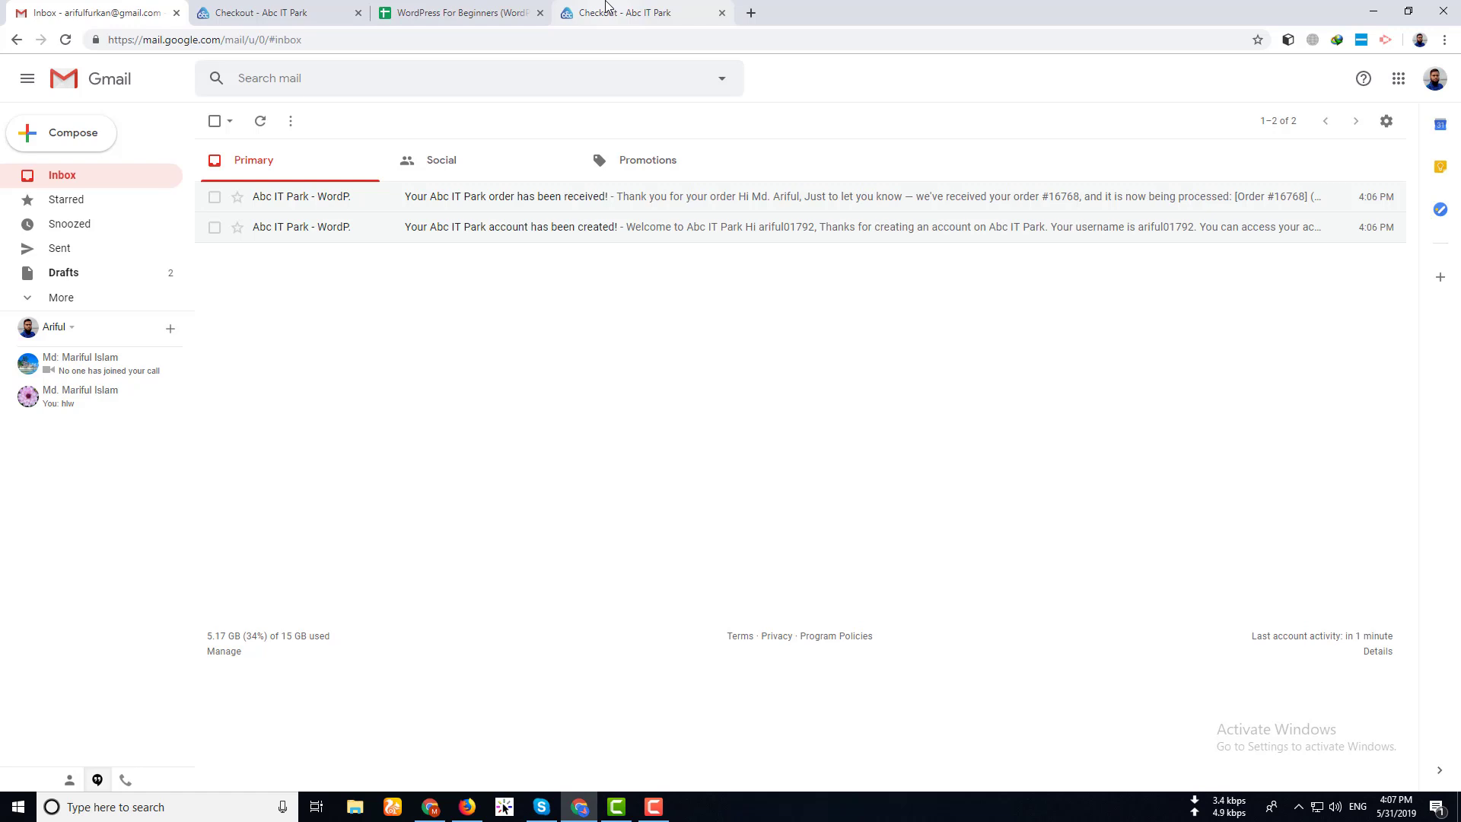
Step: Return to the Order received page, open the Messenger chat, and review Courses Subscribed
left_click(607, 9)
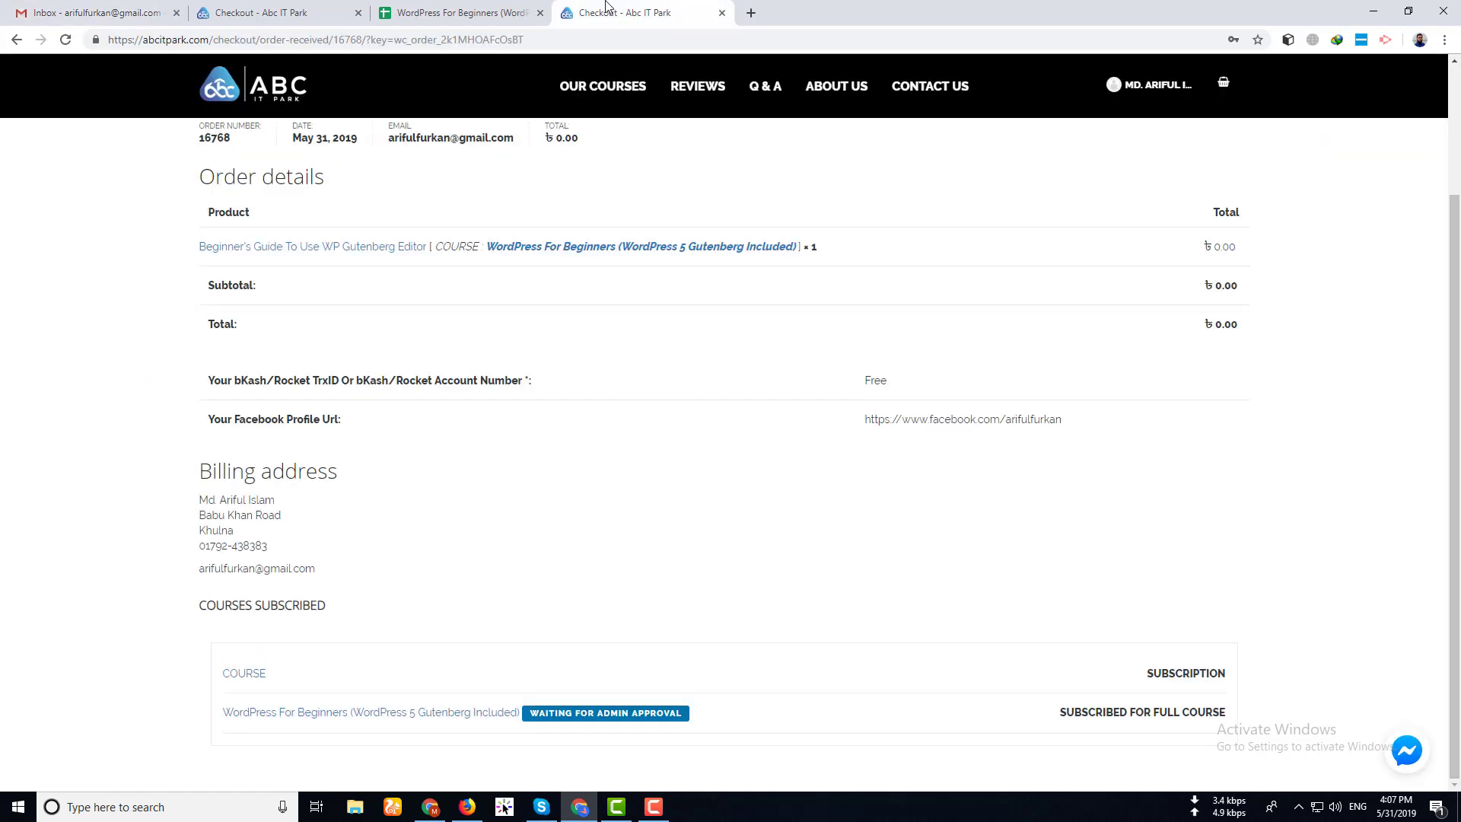
left_click(1405, 765)
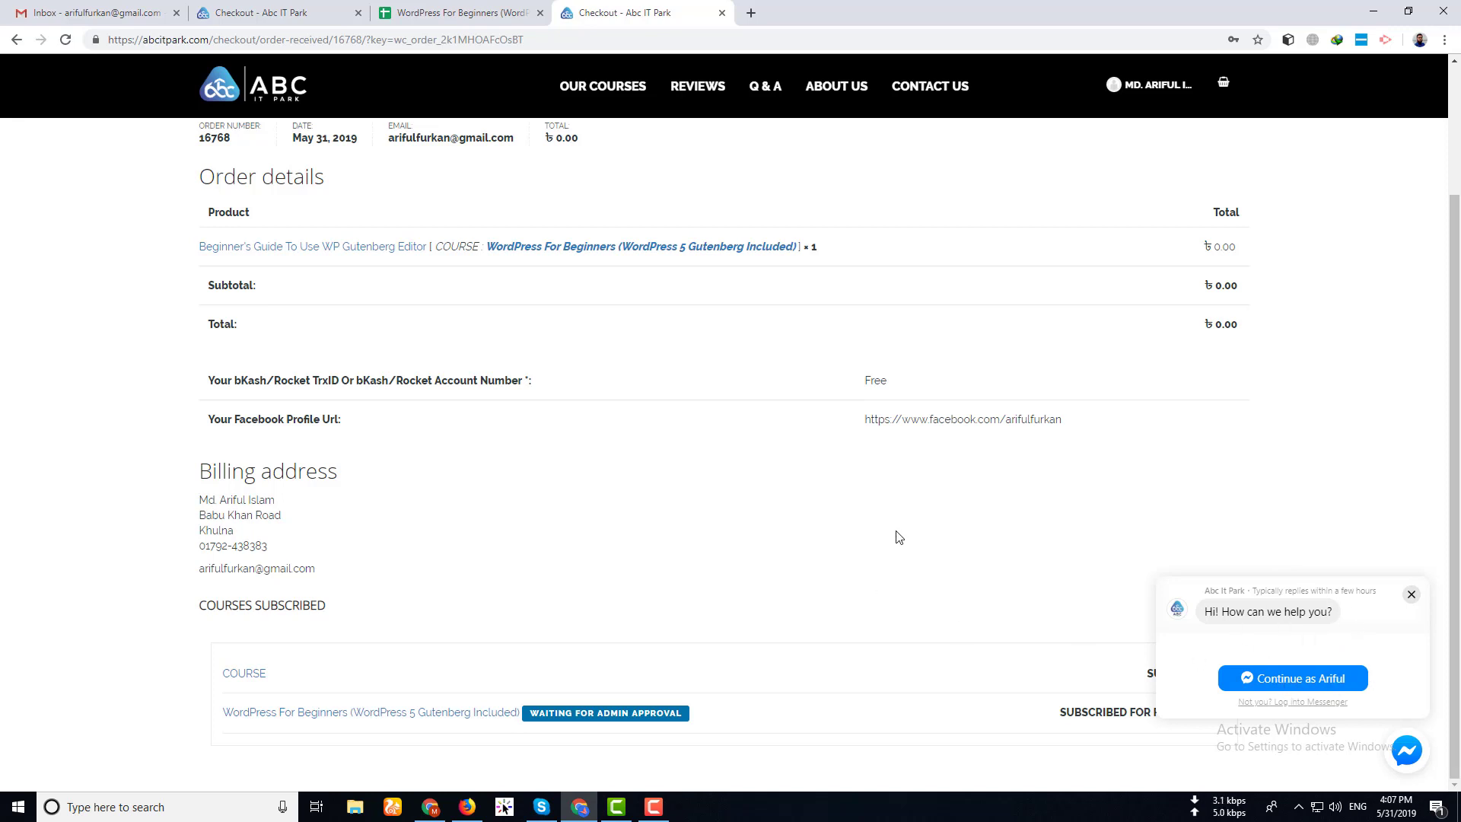
scroll(899, 537, "up", 3)
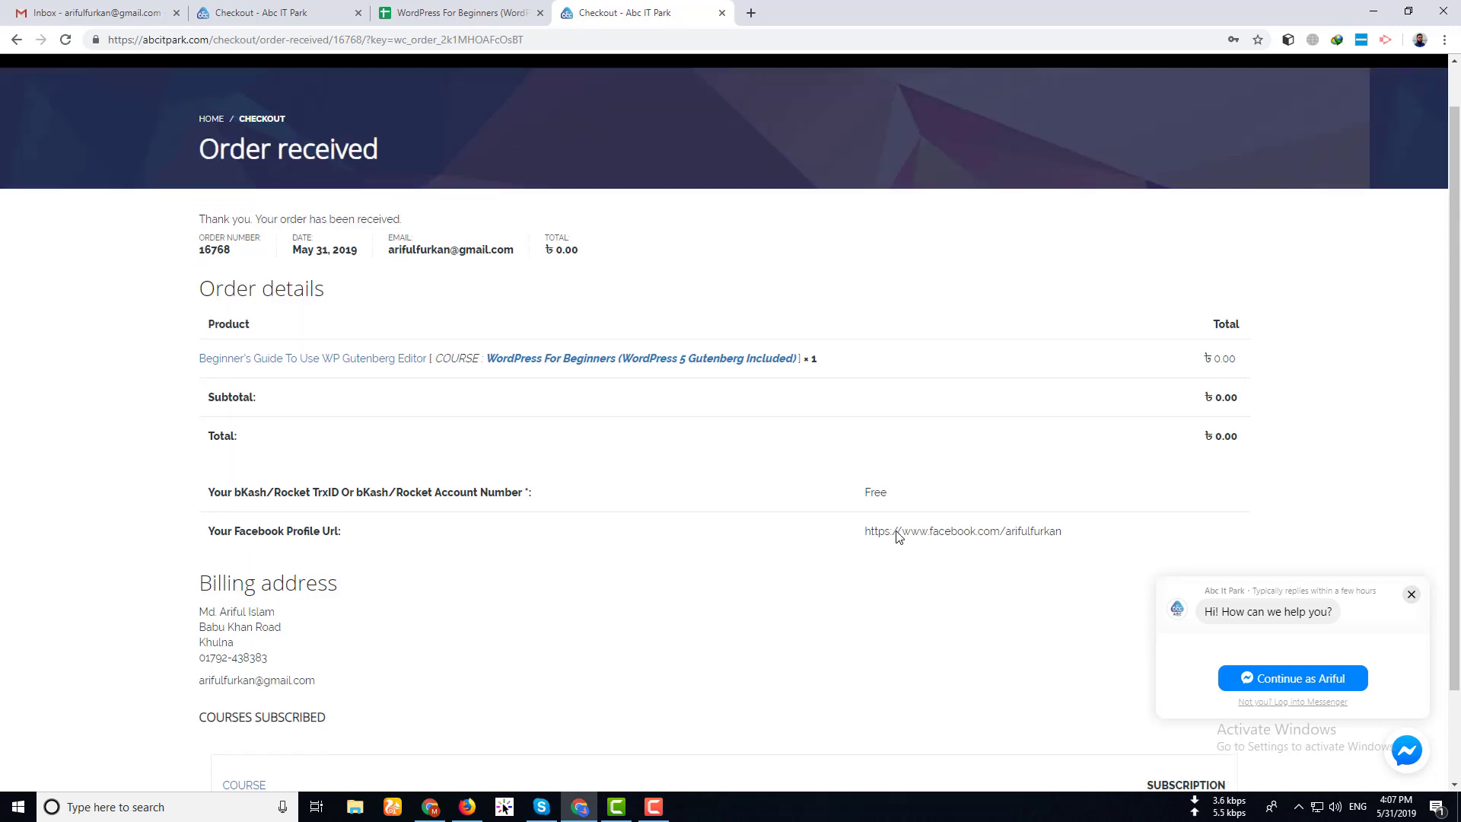
scroll(601, 617, "down", 3)
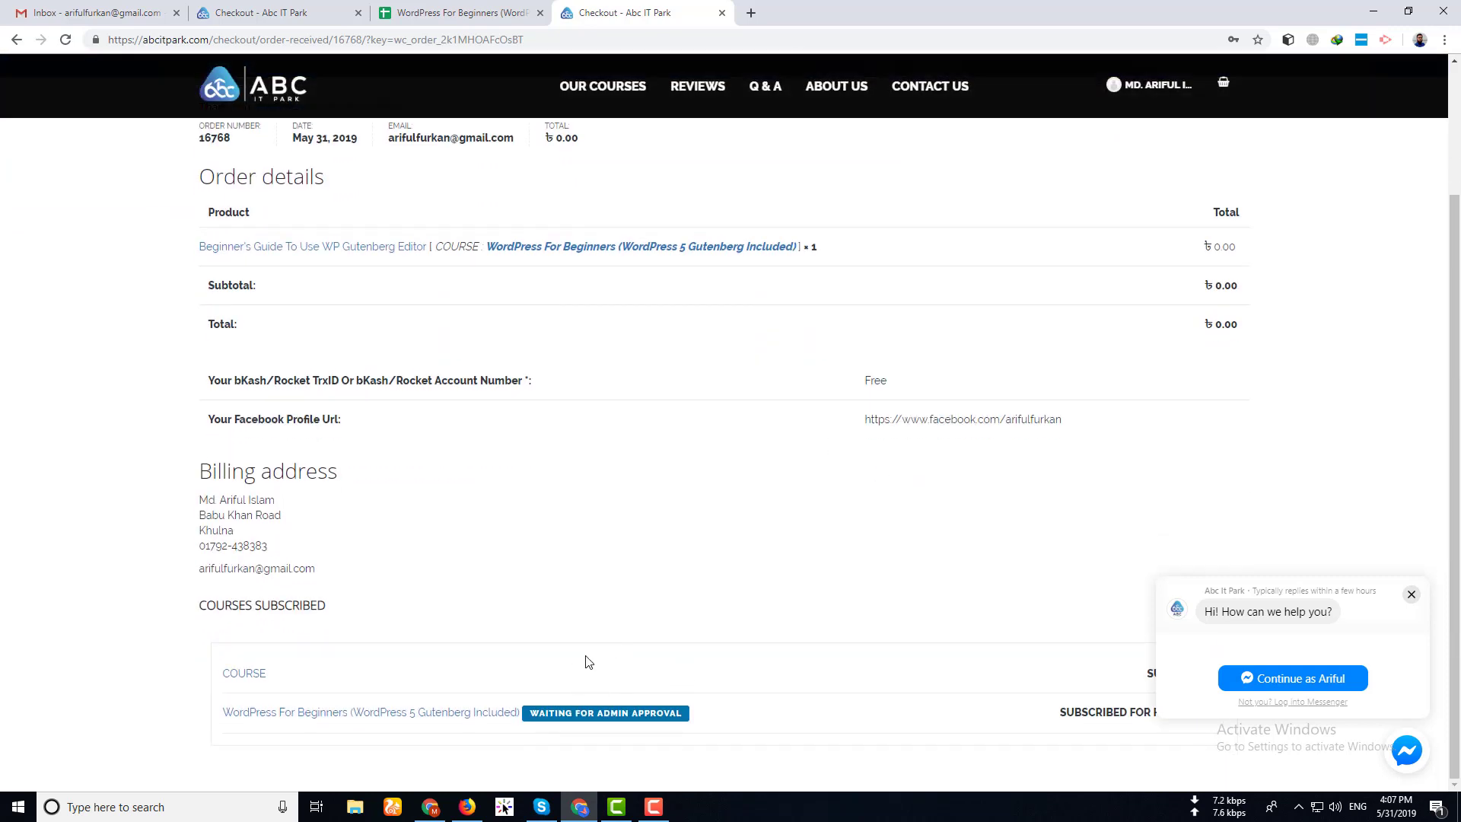
scroll(606, 664, "up", 3)
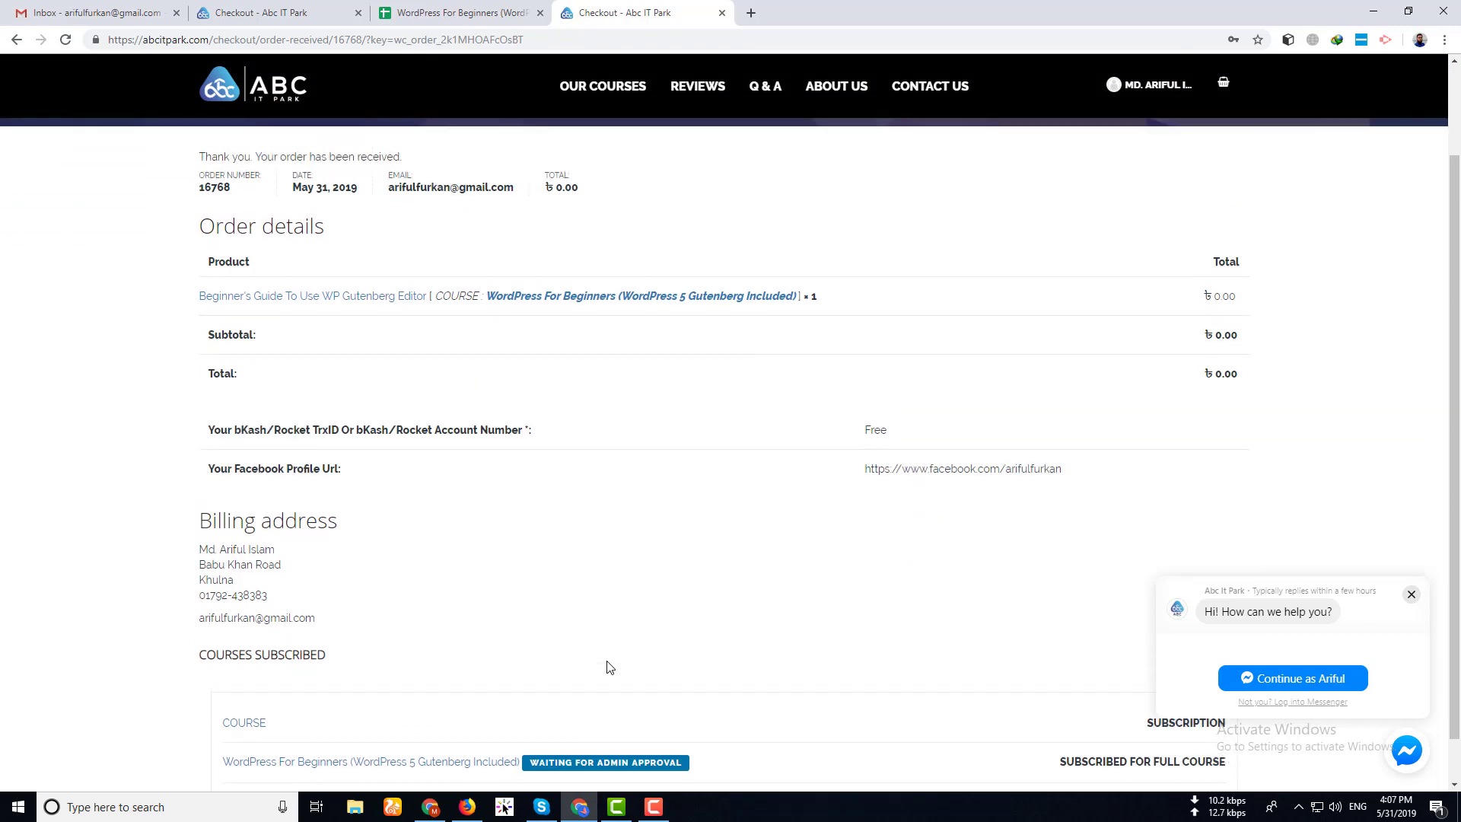
Step: Open COURSES from the account dropdown, find no courses listed, and switch to Gmail
mouse_move(1147, 90)
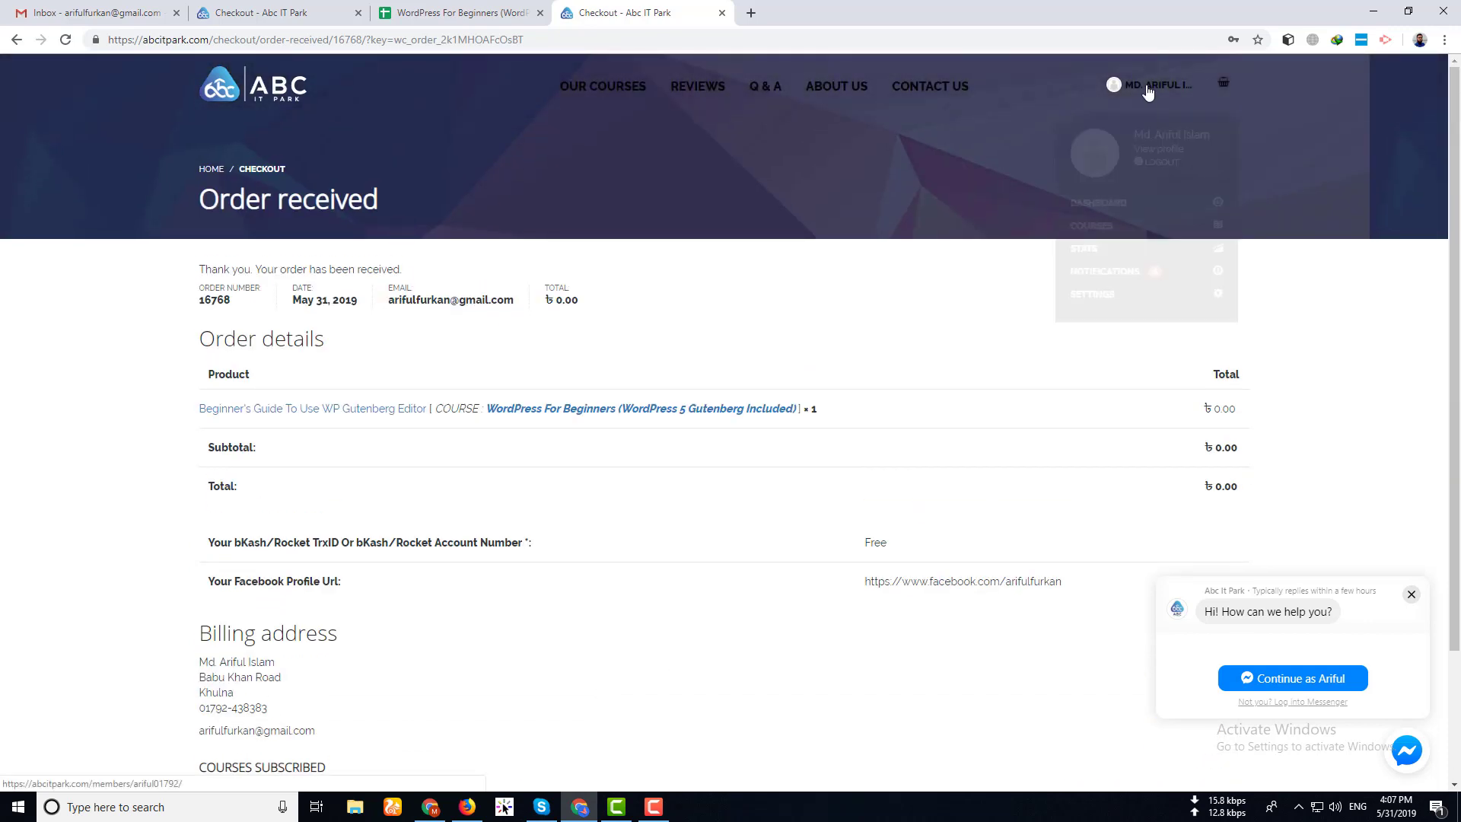
left_click(1088, 228)
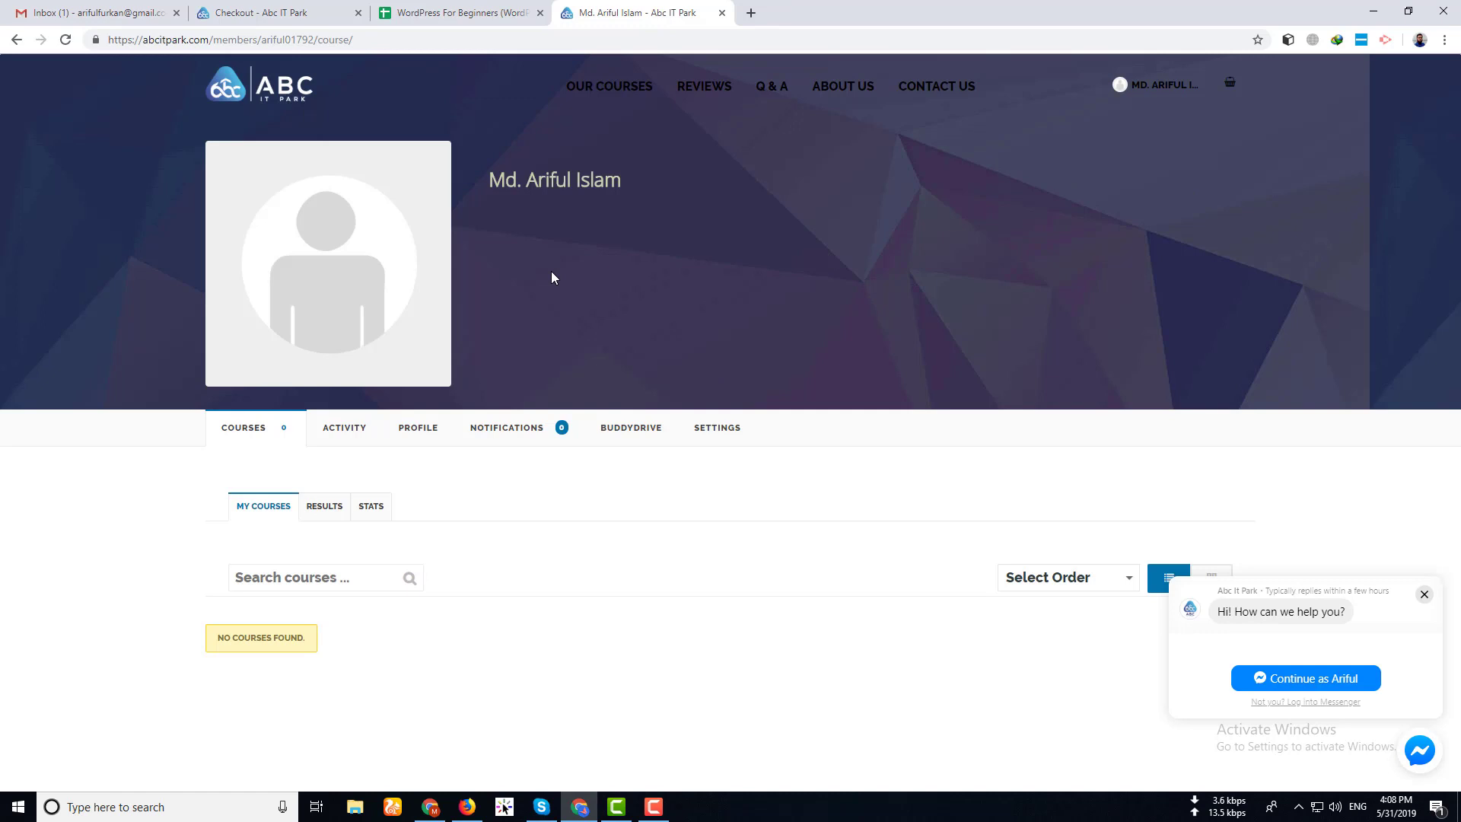
left_click(137, 10)
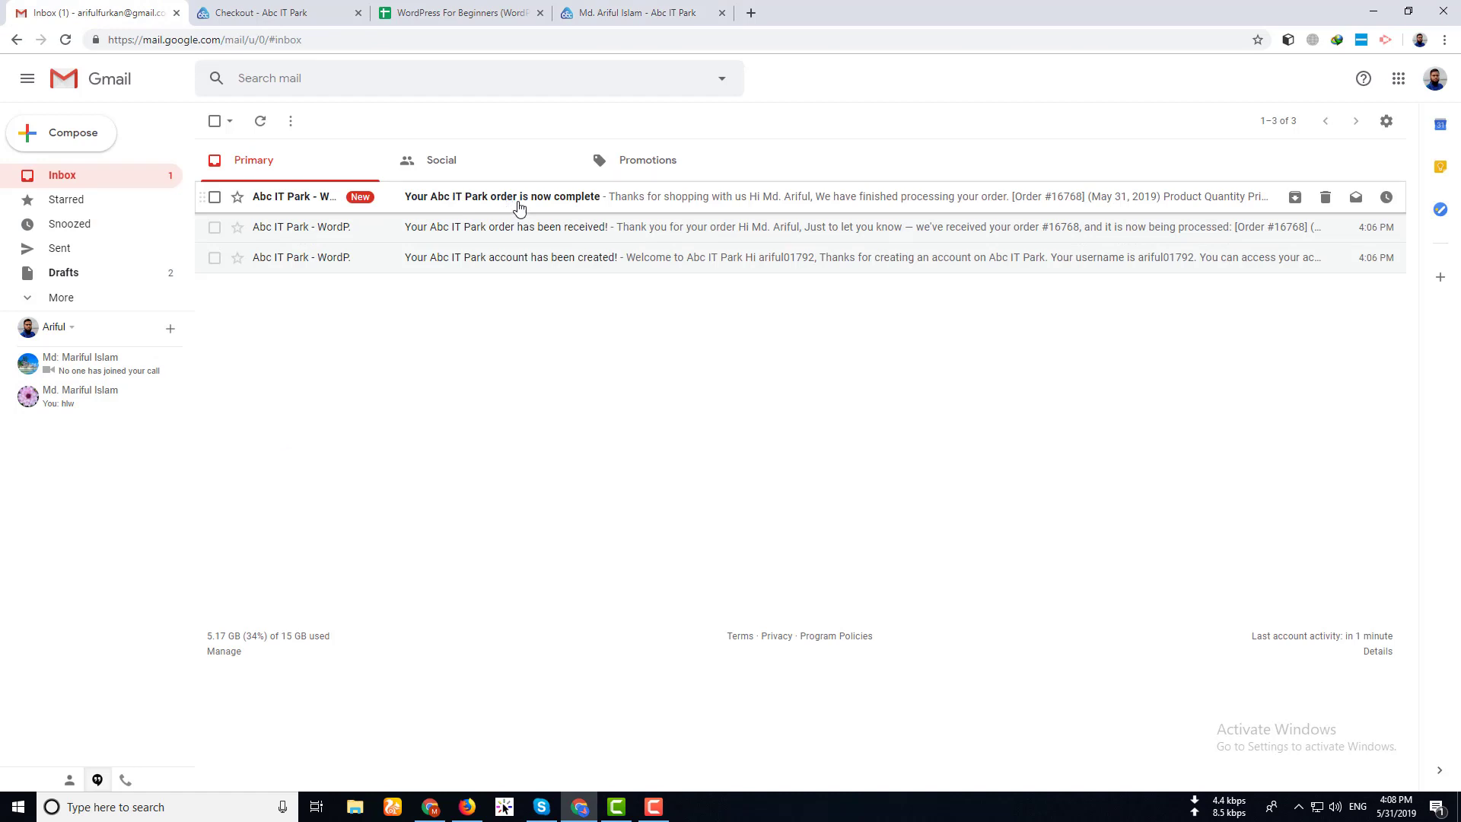
Step: Read the 'Your Abc IT Park order is now complete' email, then return to ABC IT Park
left_click(561, 209)
scroll(852, 504, "down", 5)
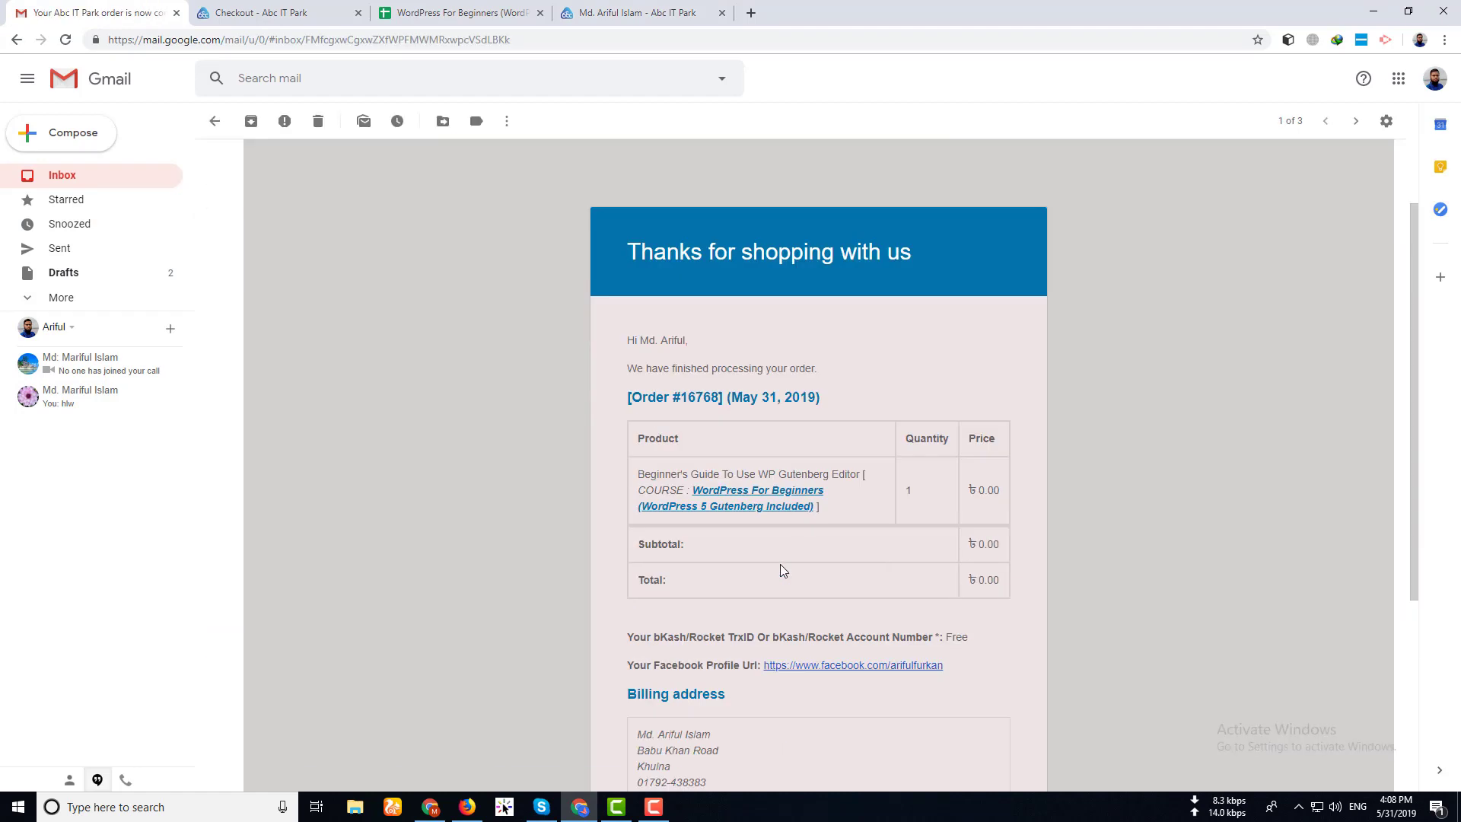
scroll(482, 432, "up", 5)
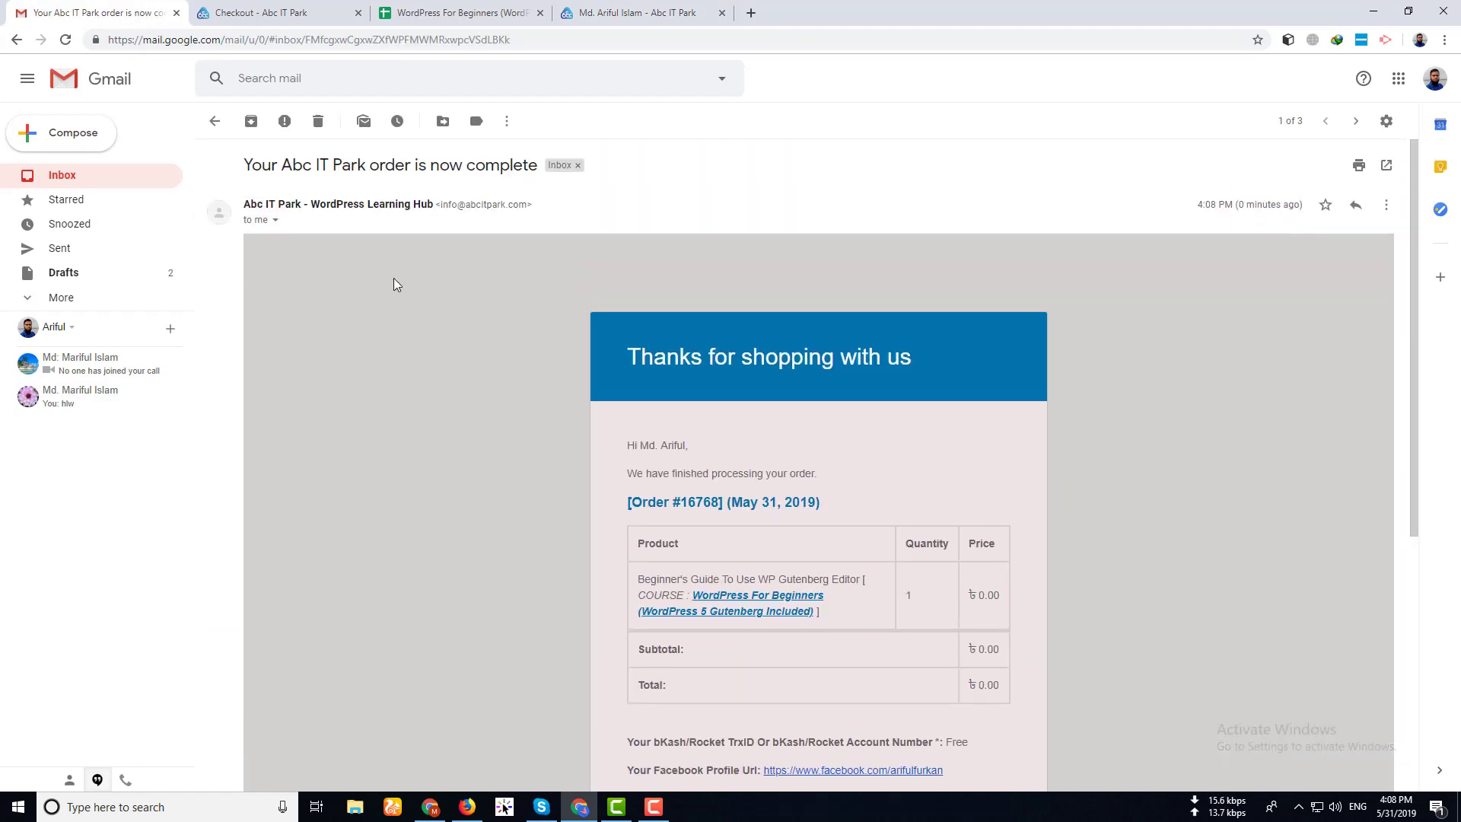
left_click(79, 179)
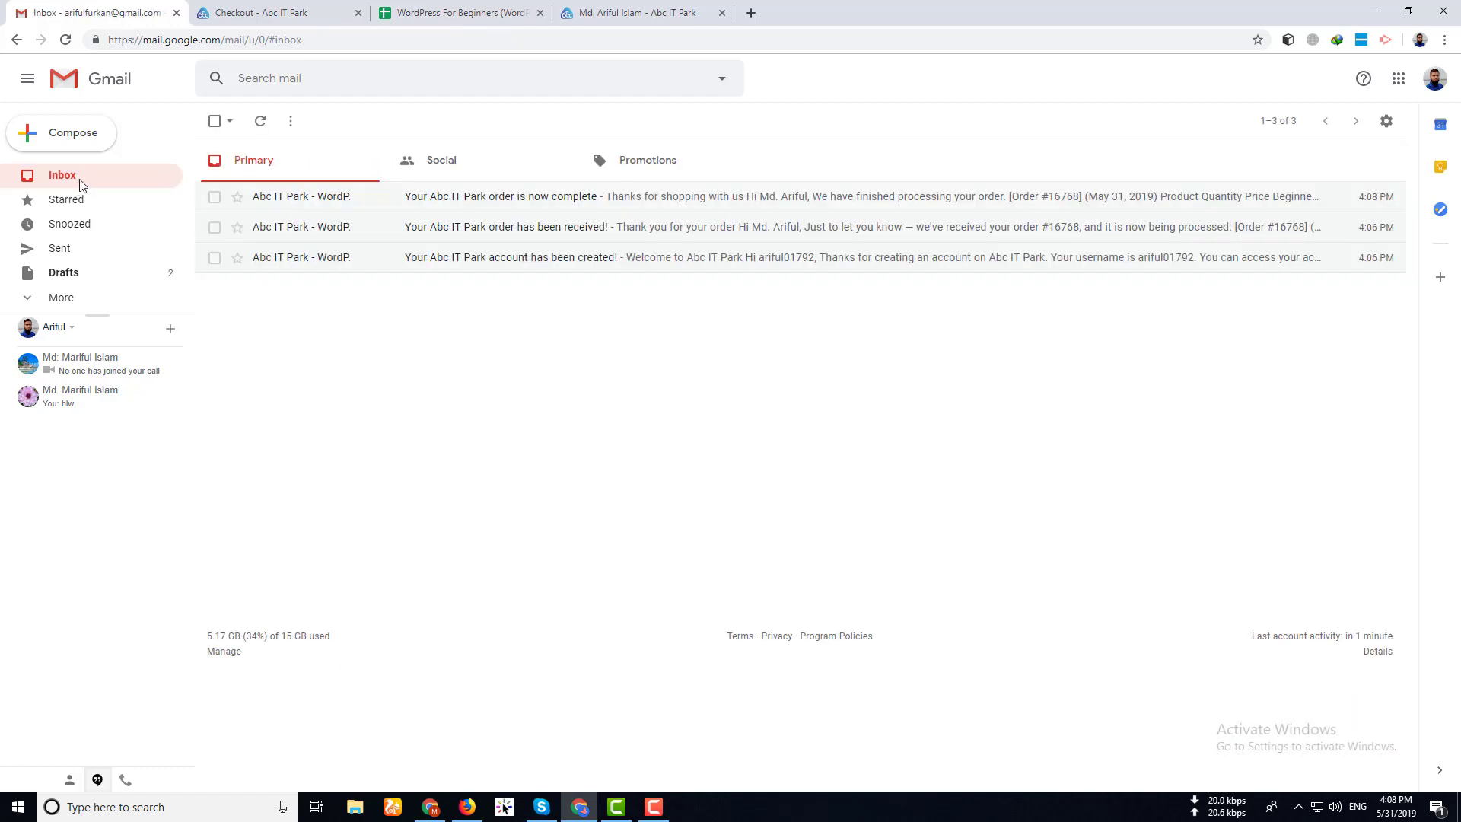
left_click(594, 12)
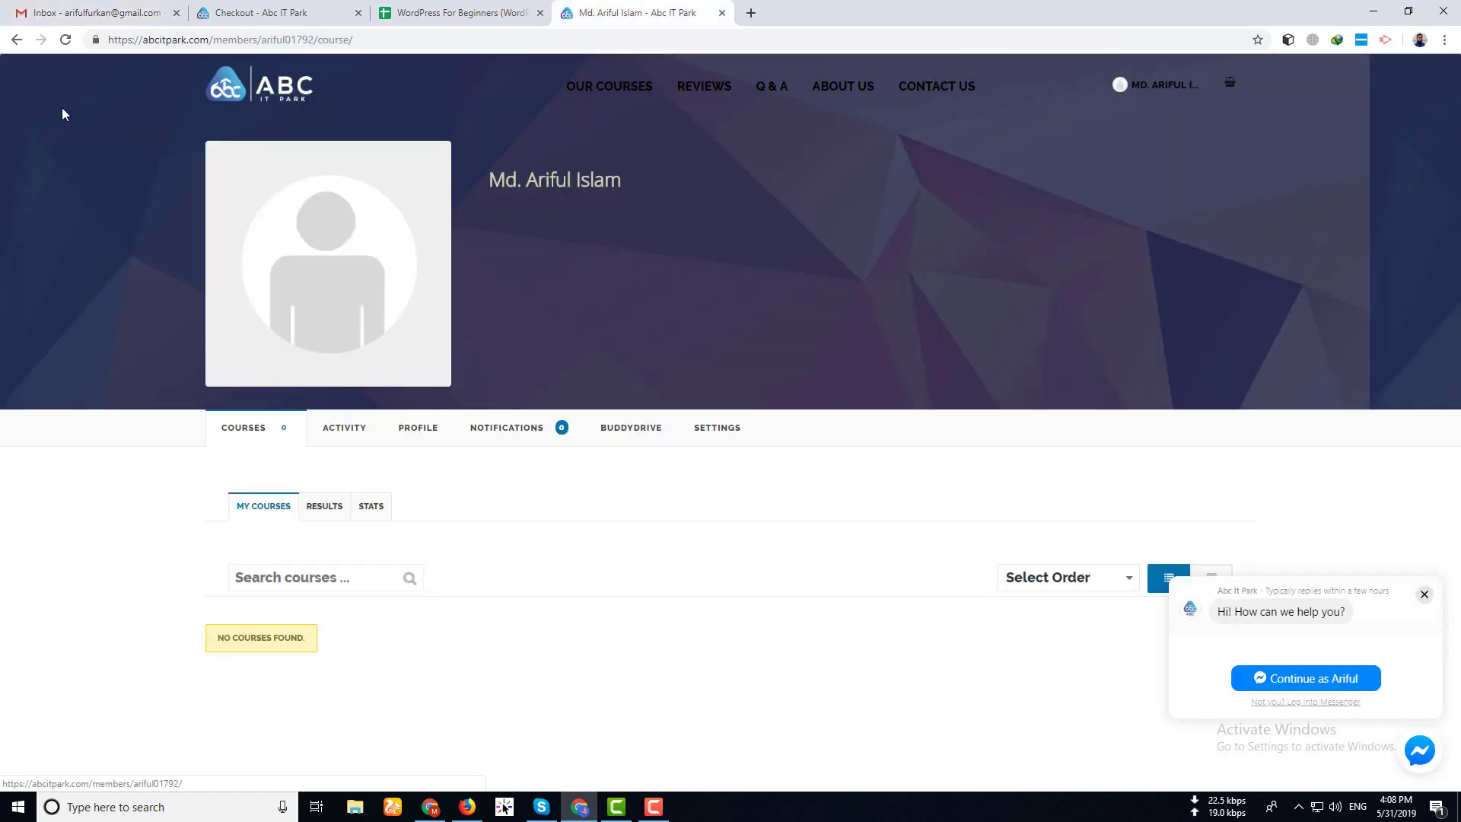
Step: Reload, dismiss Messenger, reopen My Courses and start WordPress For Beginners
left_click(65, 39)
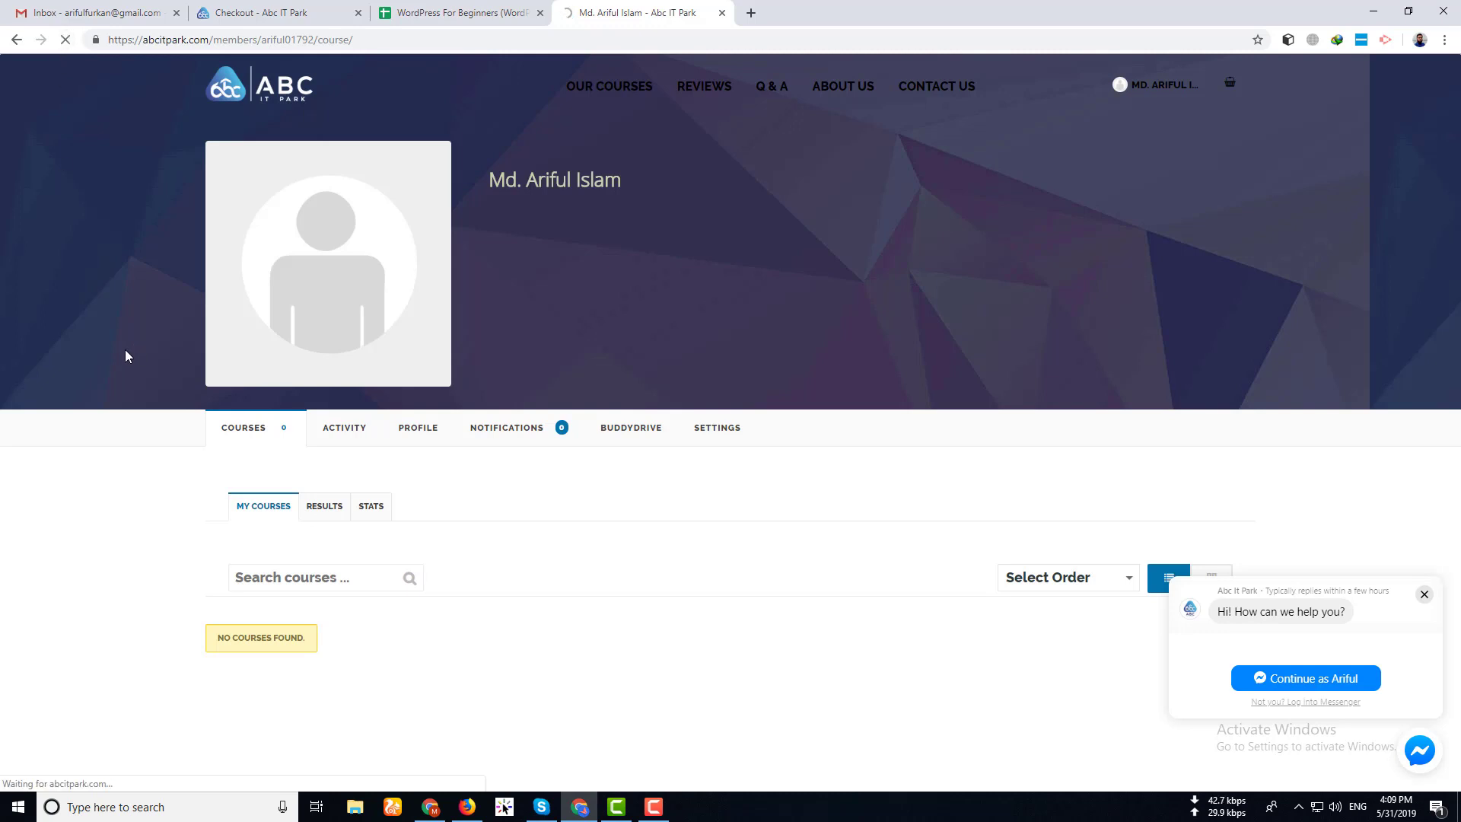
scroll(926, 394, "down", 1)
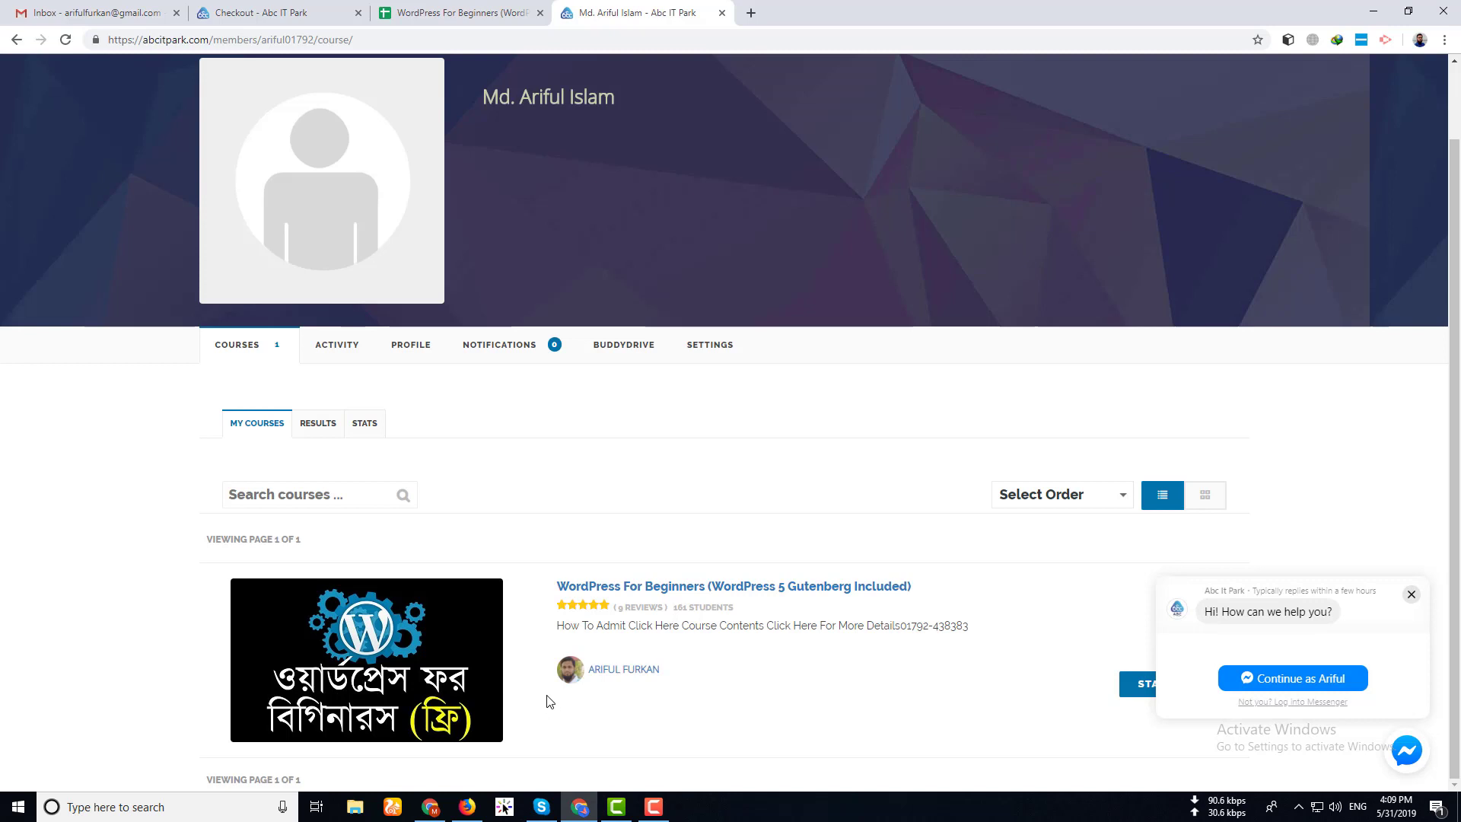
left_click(1411, 594)
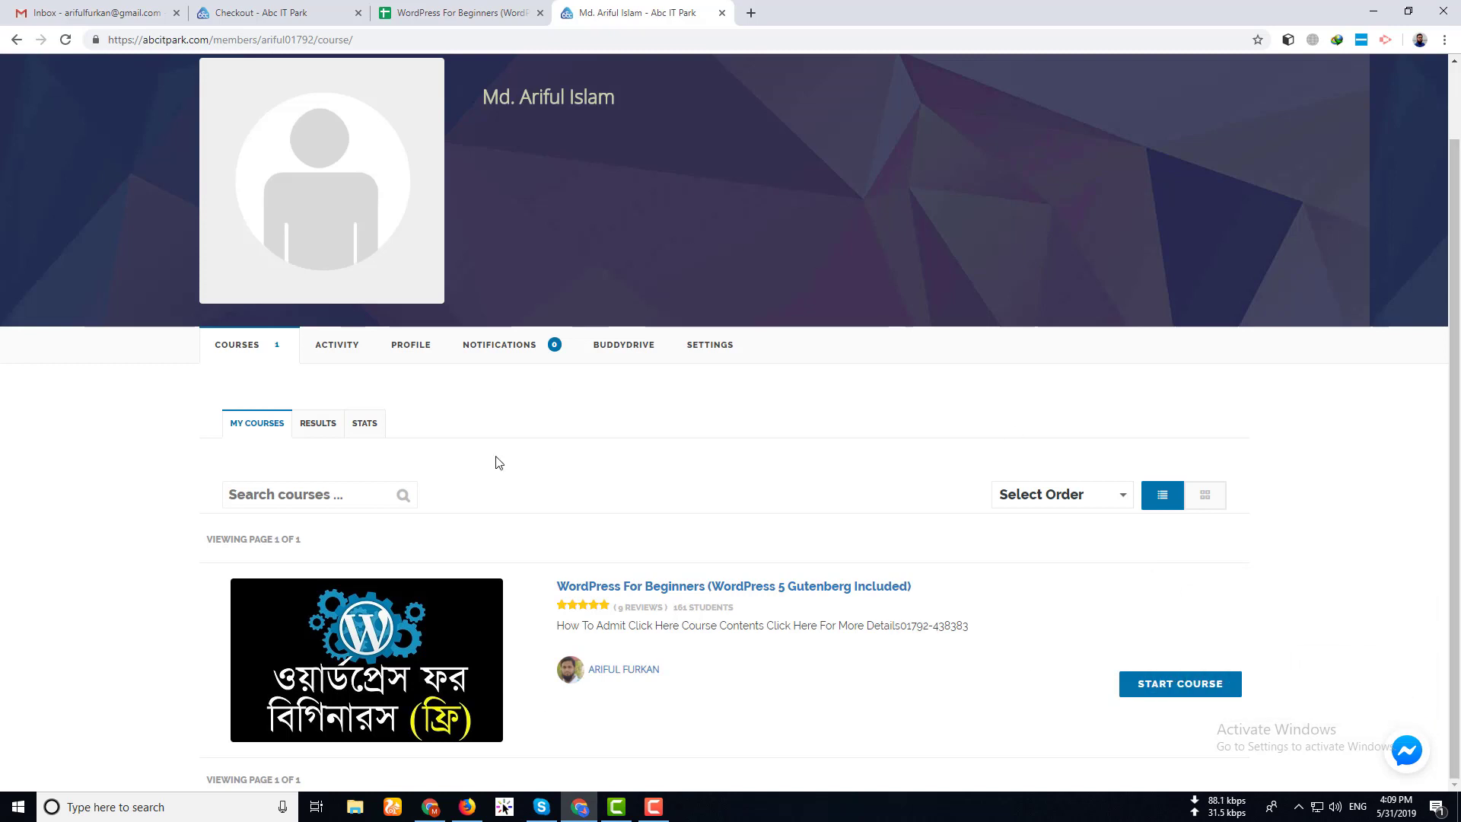
scroll(1197, 576, "up", 1)
left_click(1136, 93)
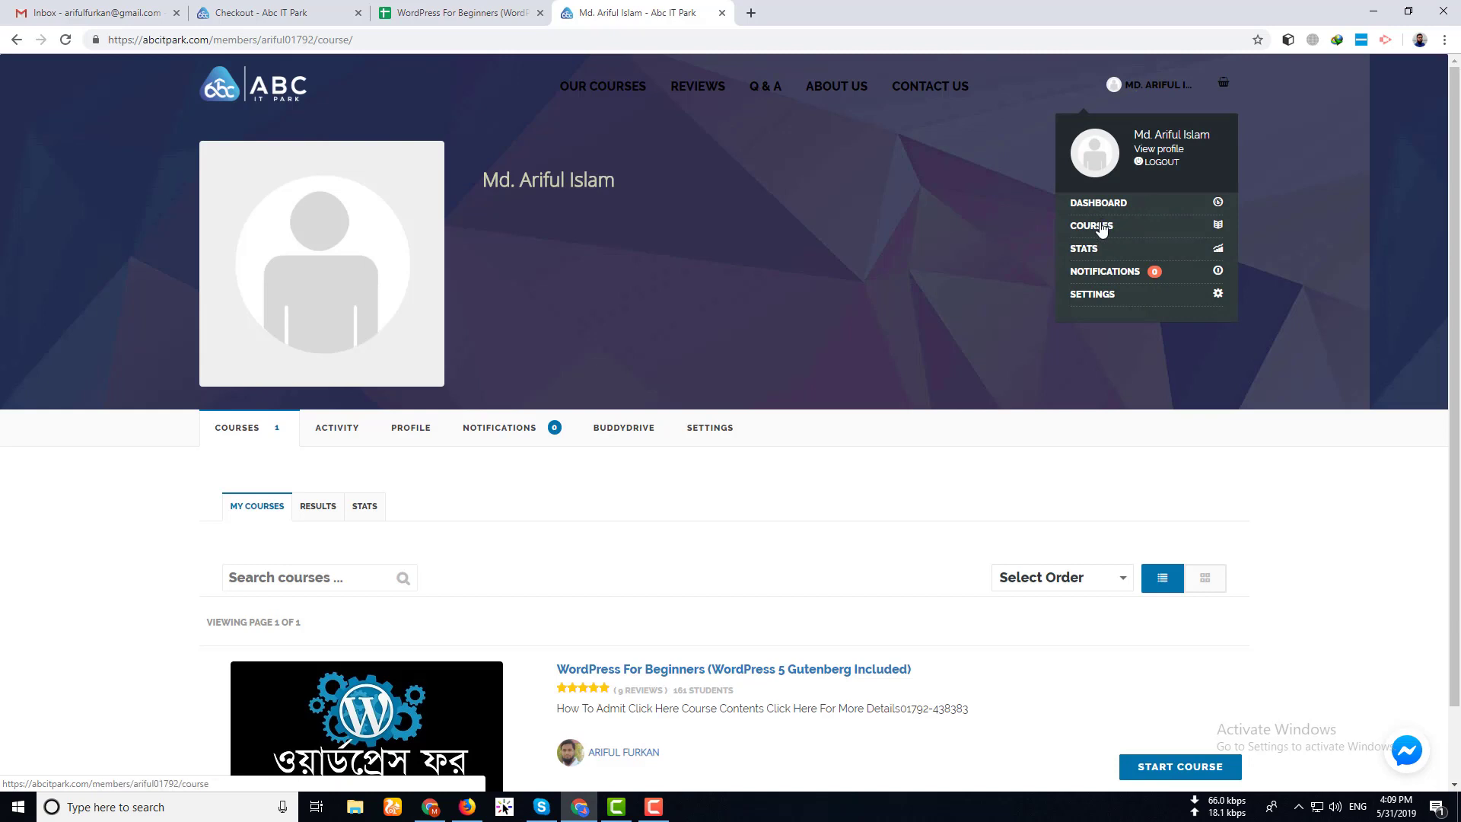
left_click(1103, 230)
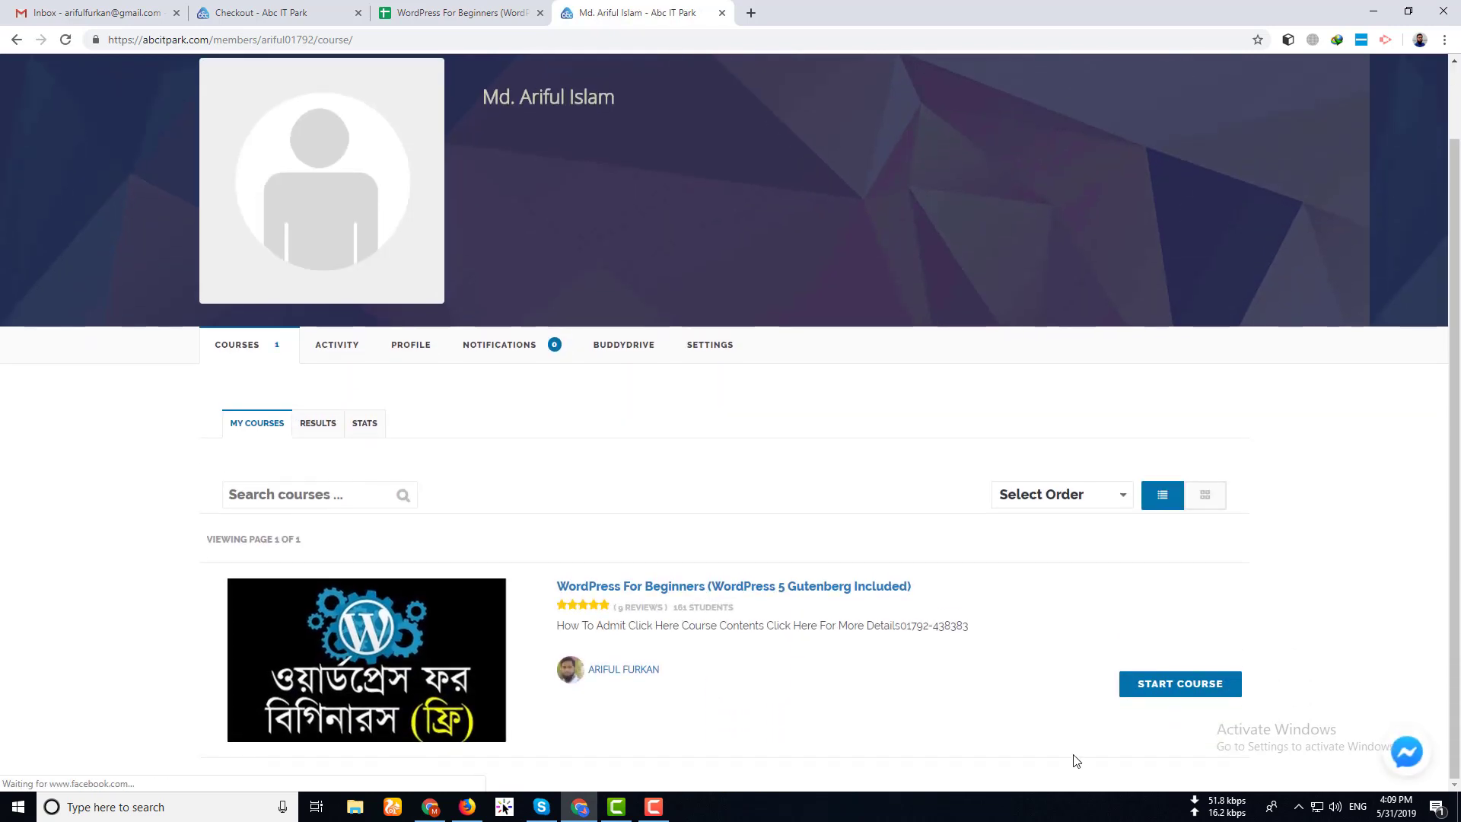
left_click(1159, 690)
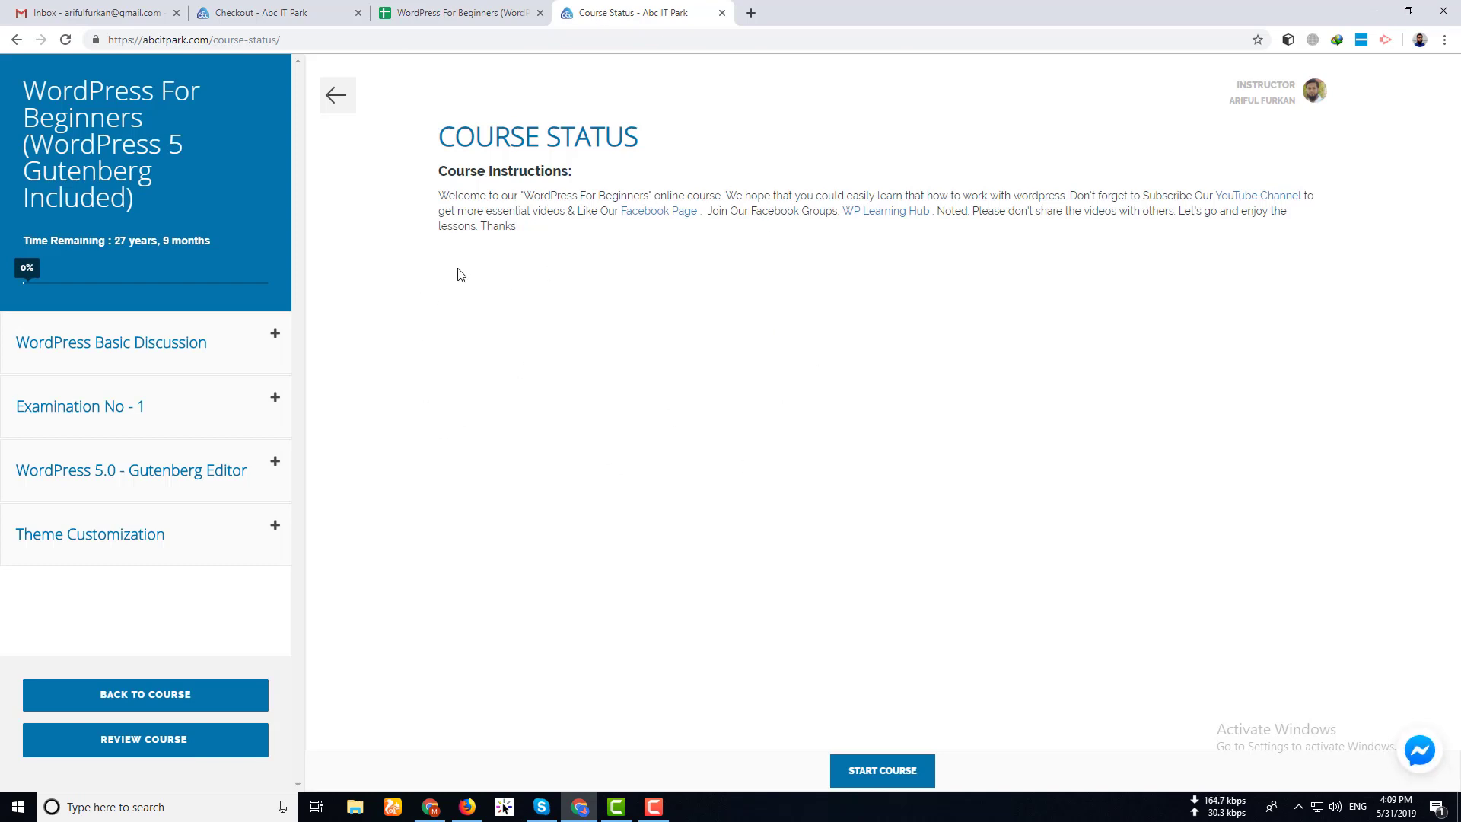
Step: Begin the first unit, play its video, mark the theme customization unit complete and advance
left_click(887, 776)
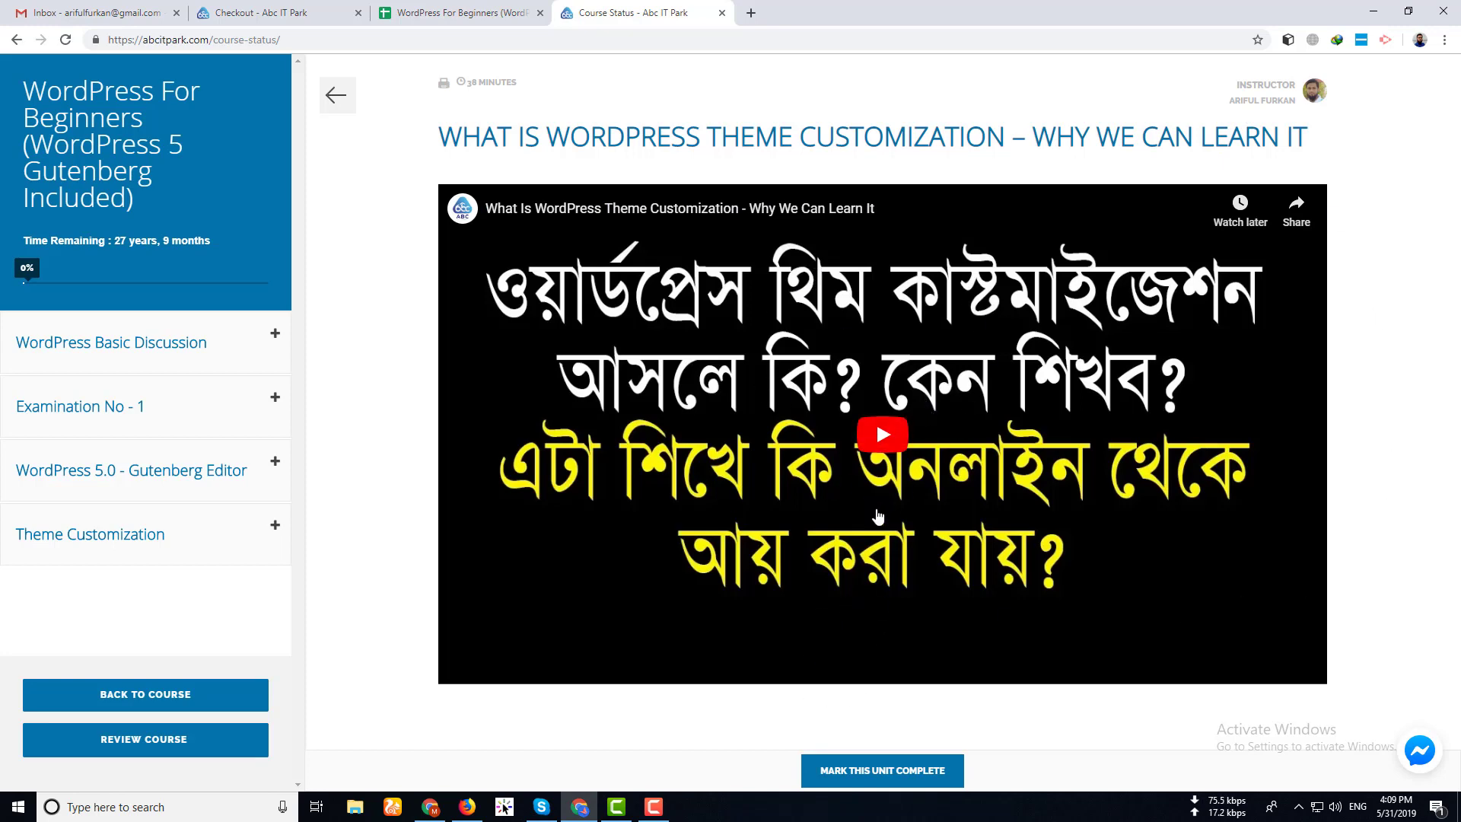
left_click(882, 434)
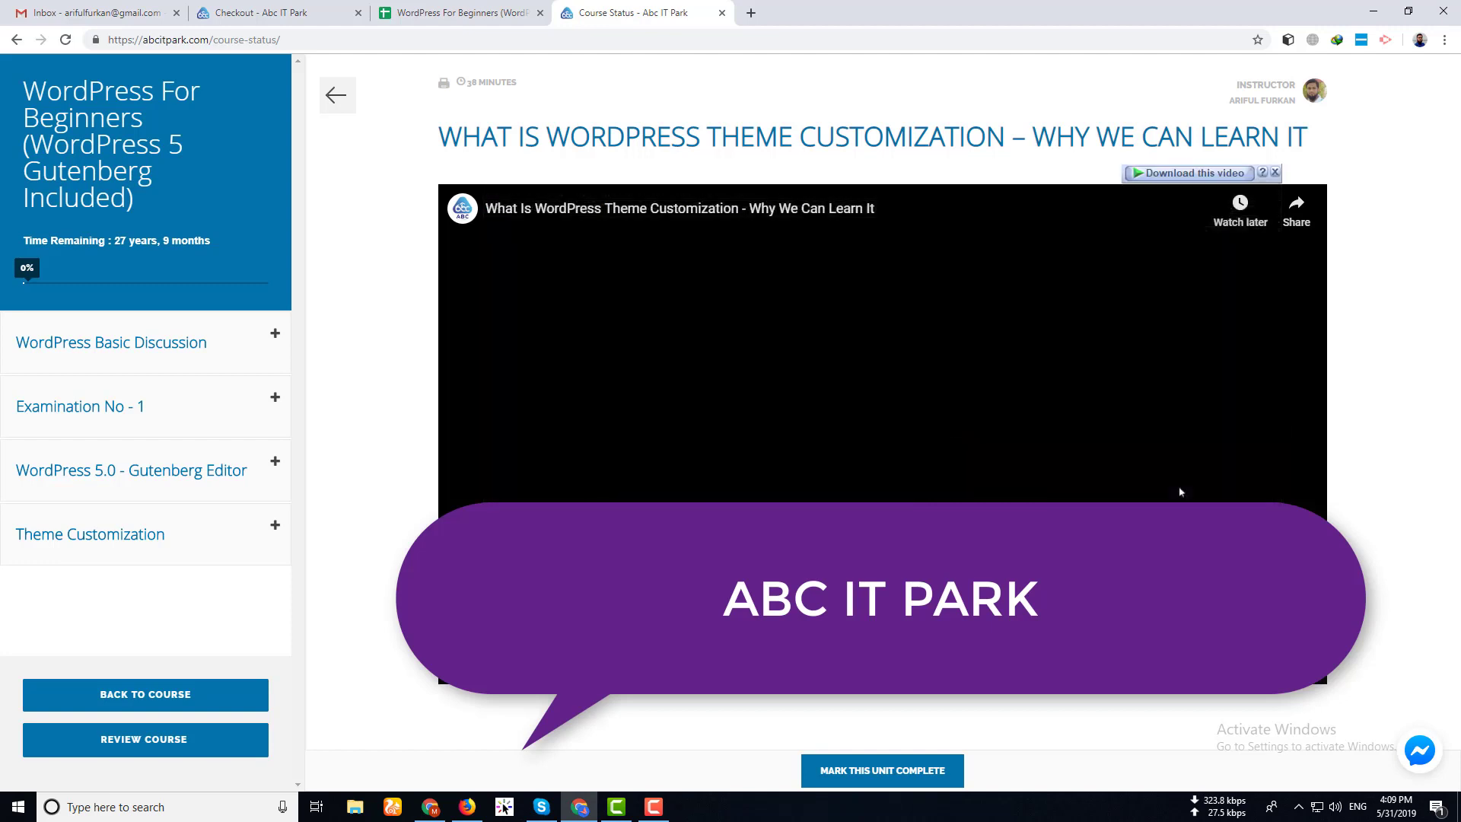
left_click(927, 773)
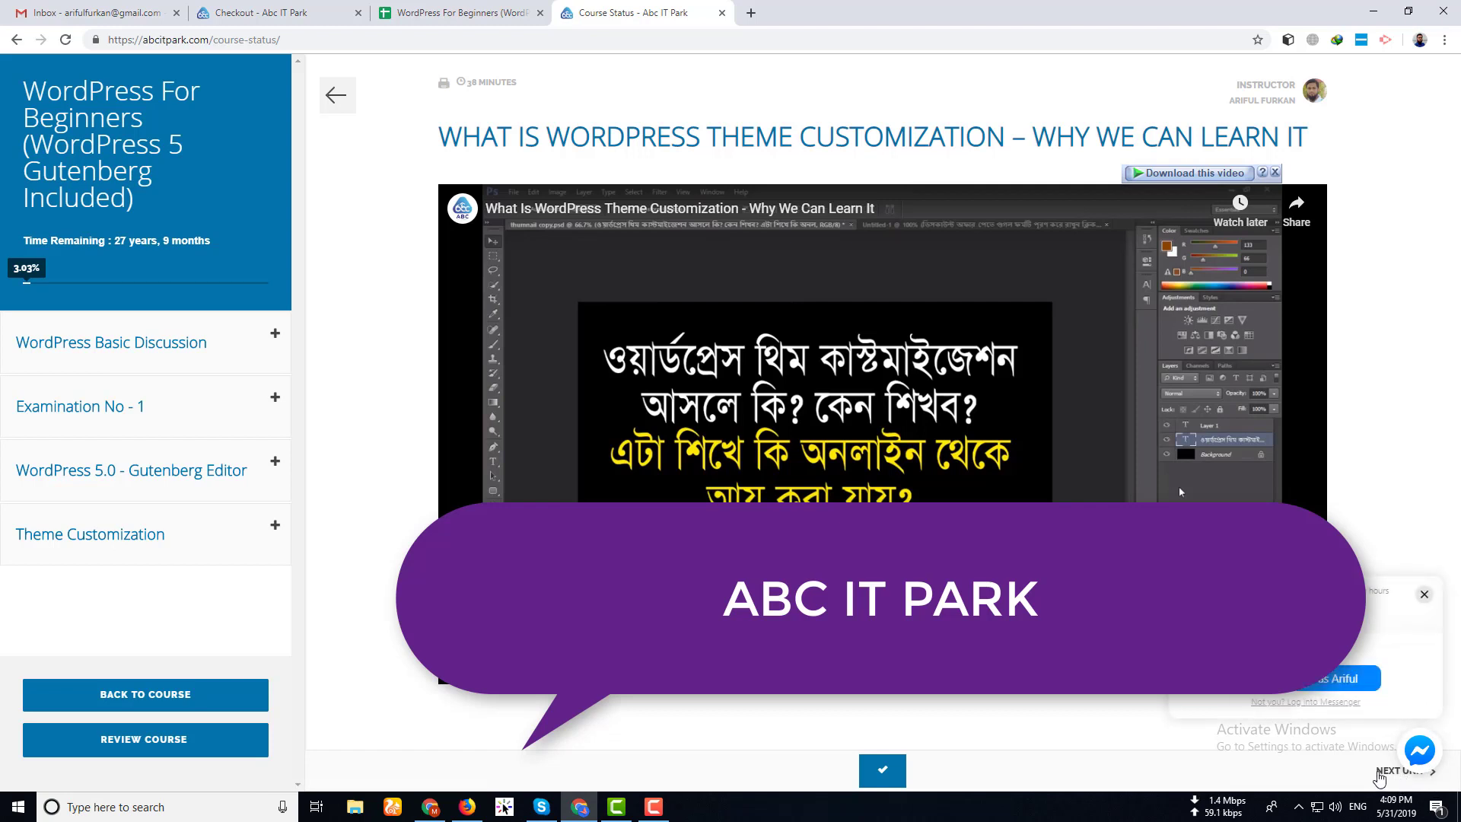
left_click(1379, 771)
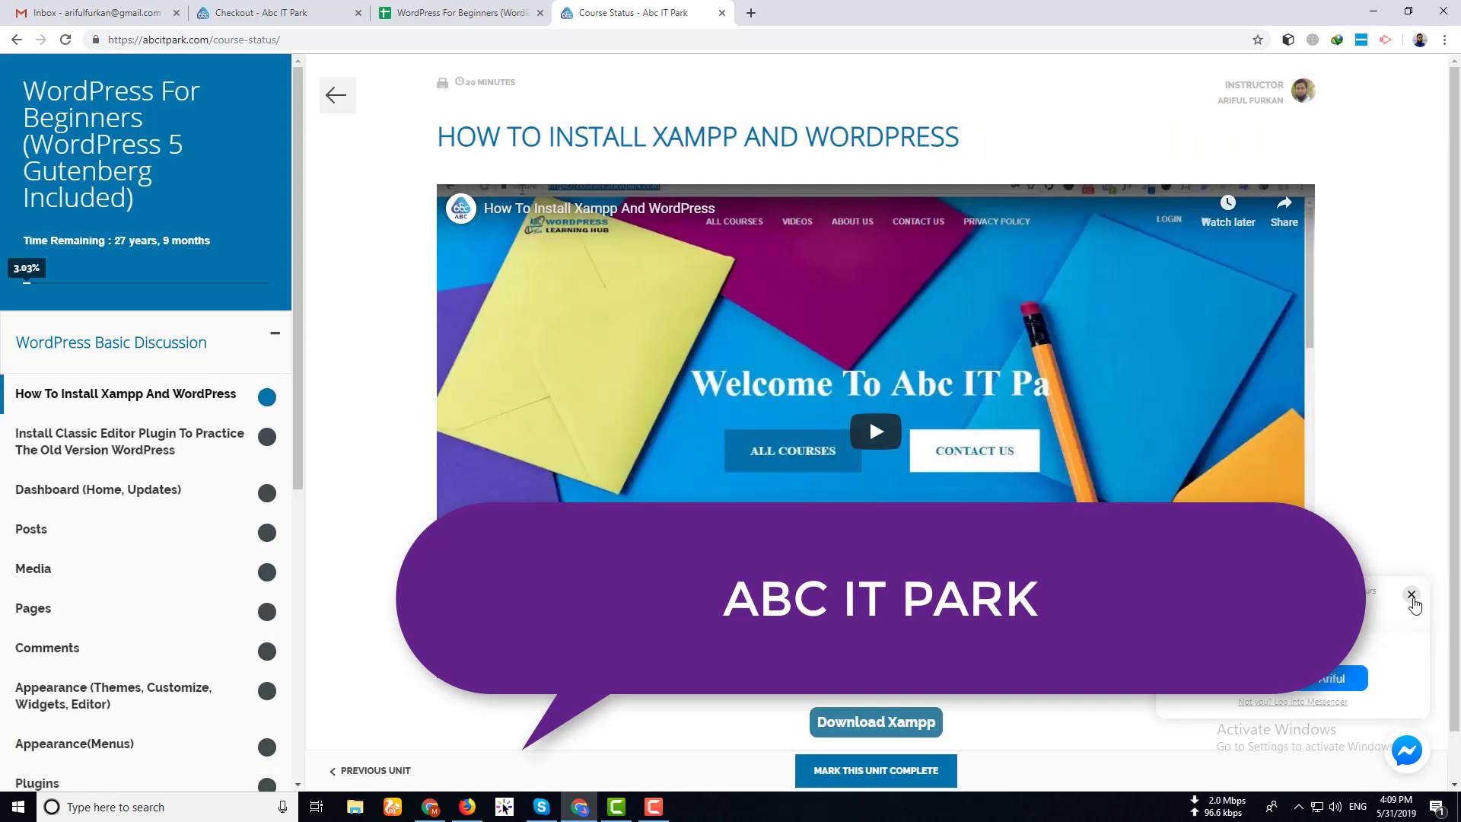
Step: Mark the Xampp install unit complete and move on to the Classic Editor Plugin unit
left_click(1411, 596)
scroll(924, 377, "down", 1)
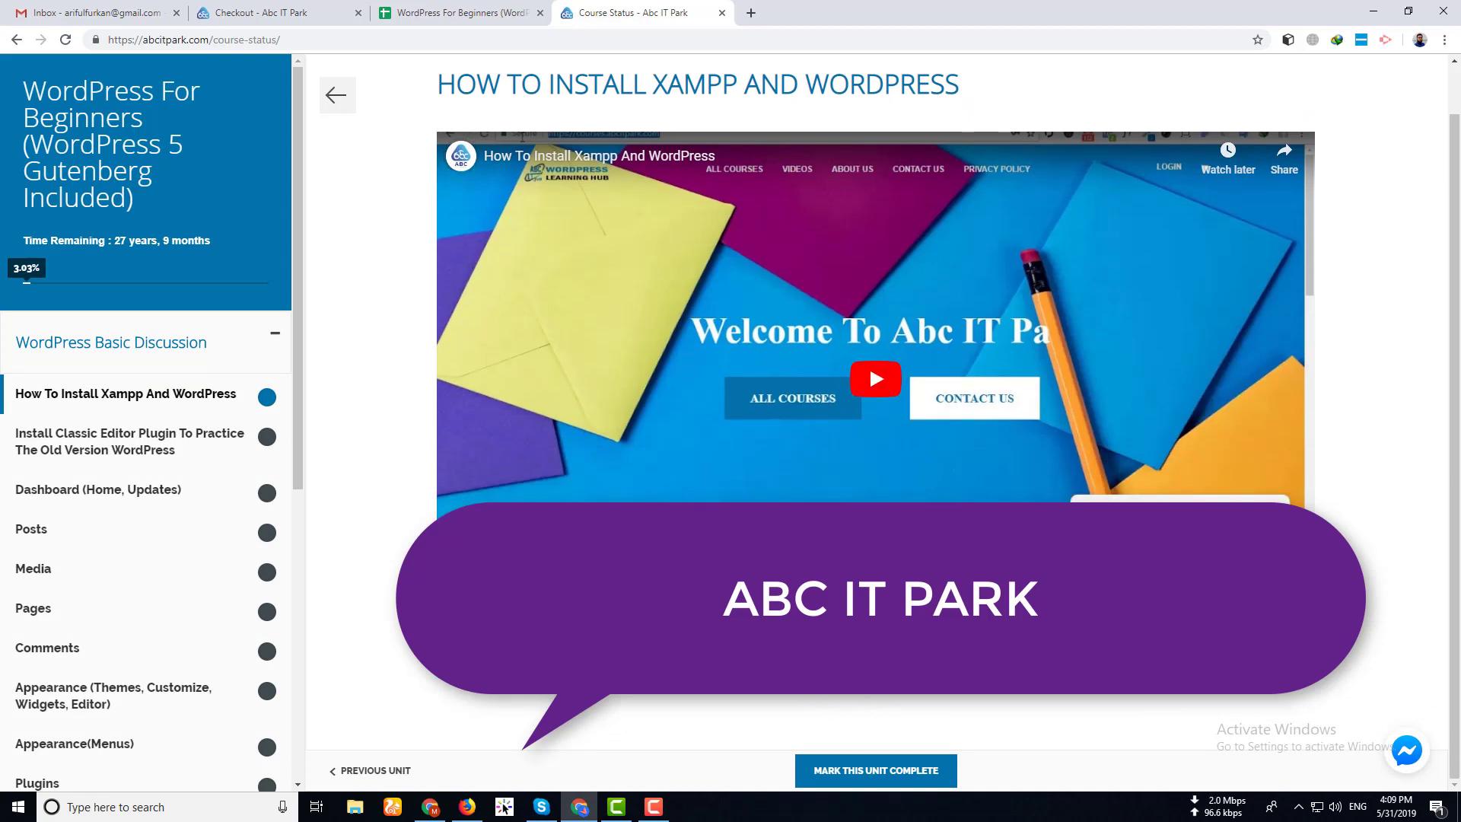
left_click(871, 772)
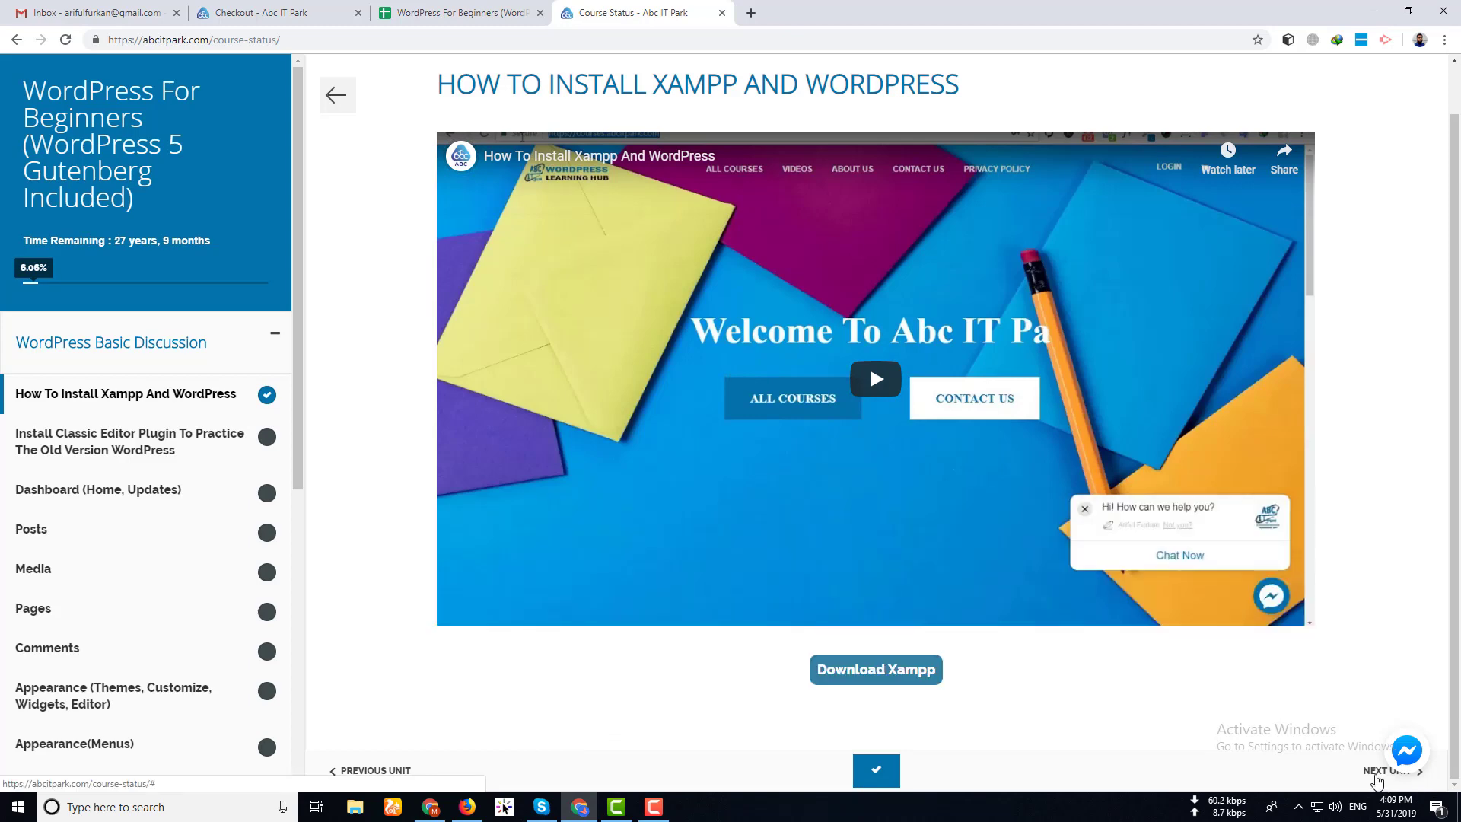
left_click(1376, 774)
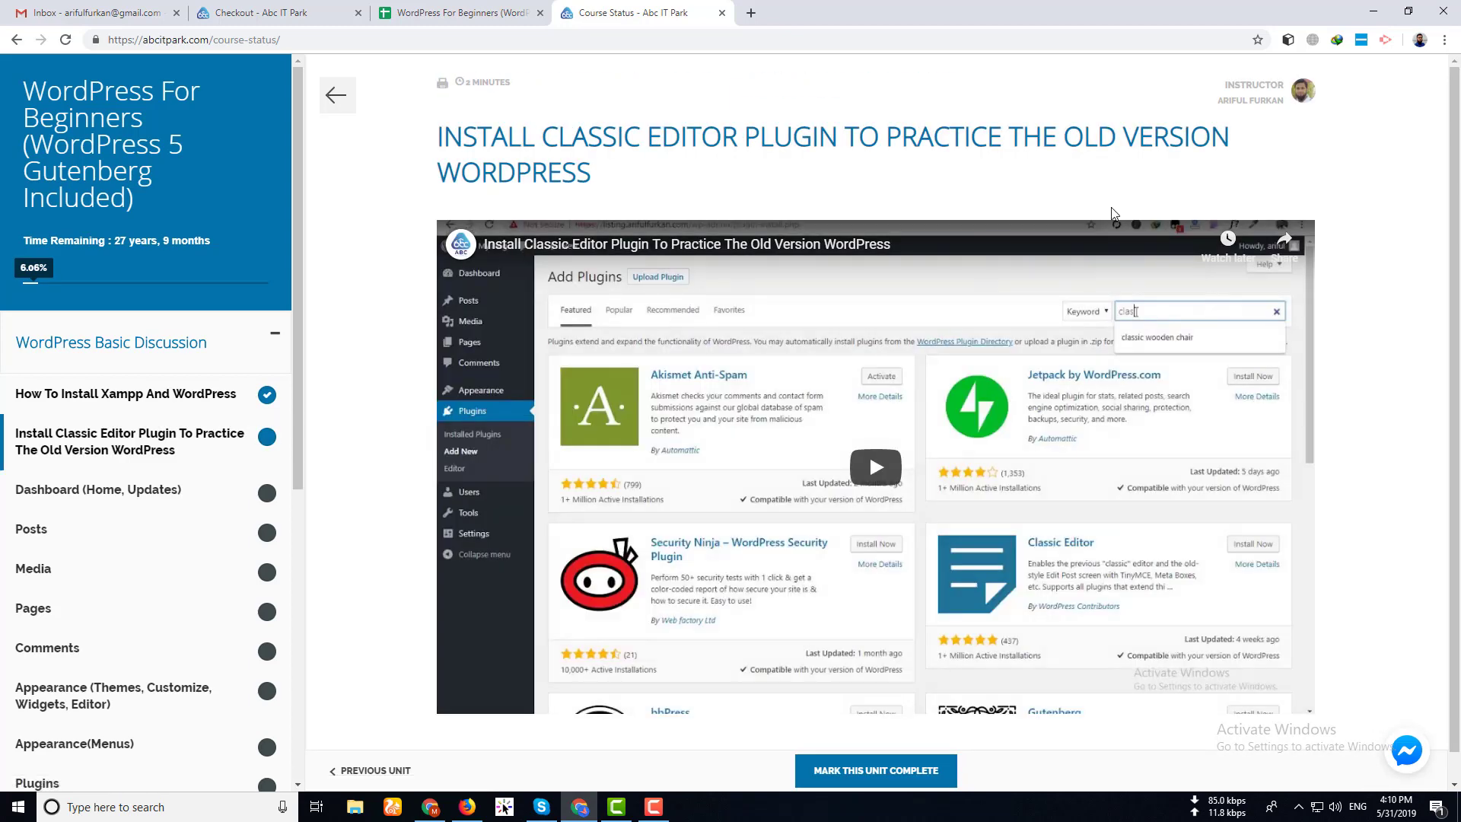
scroll(1156, 426, "down", 1)
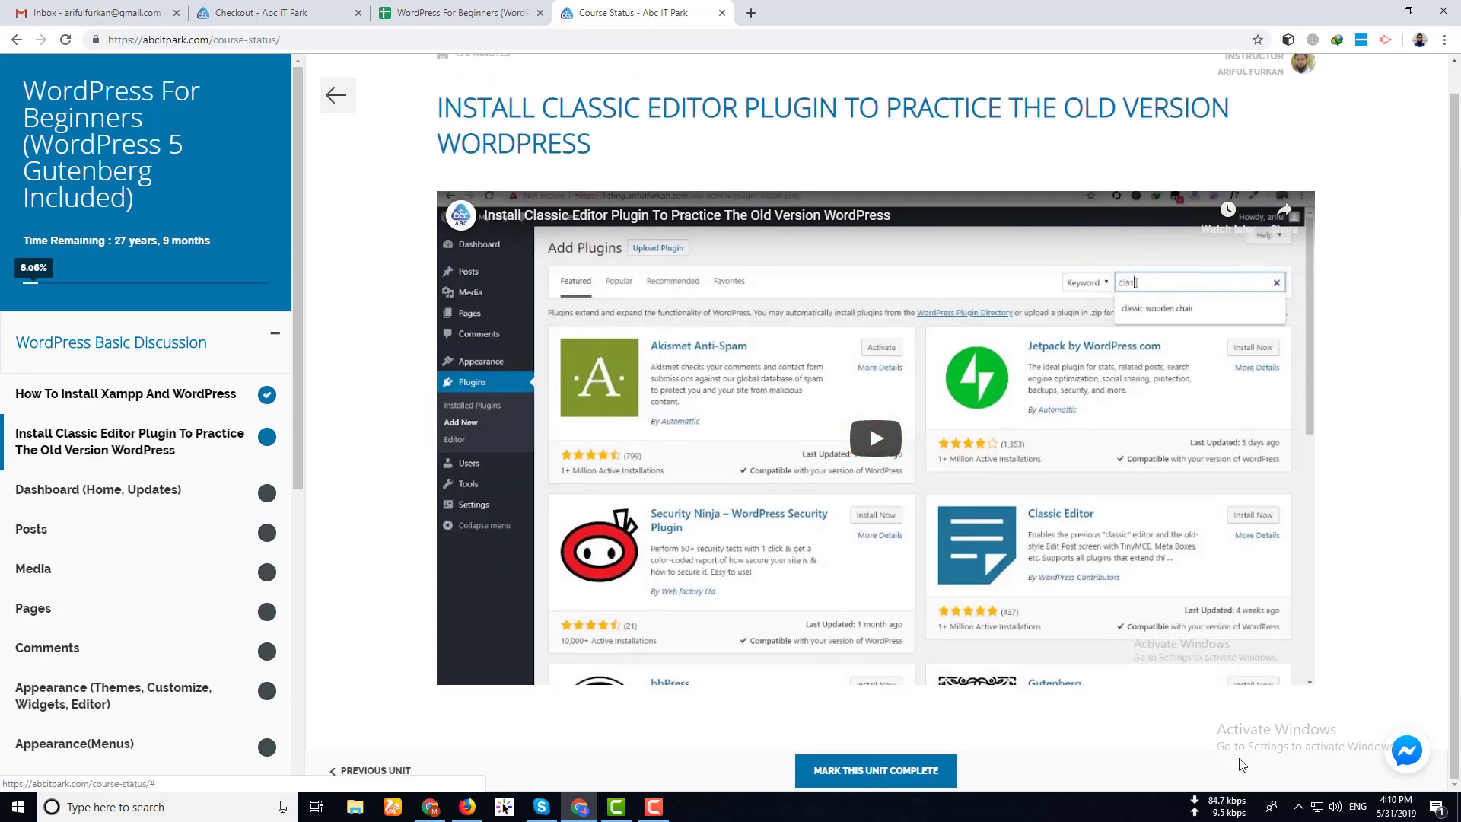
scroll(131, 498, "down", 7)
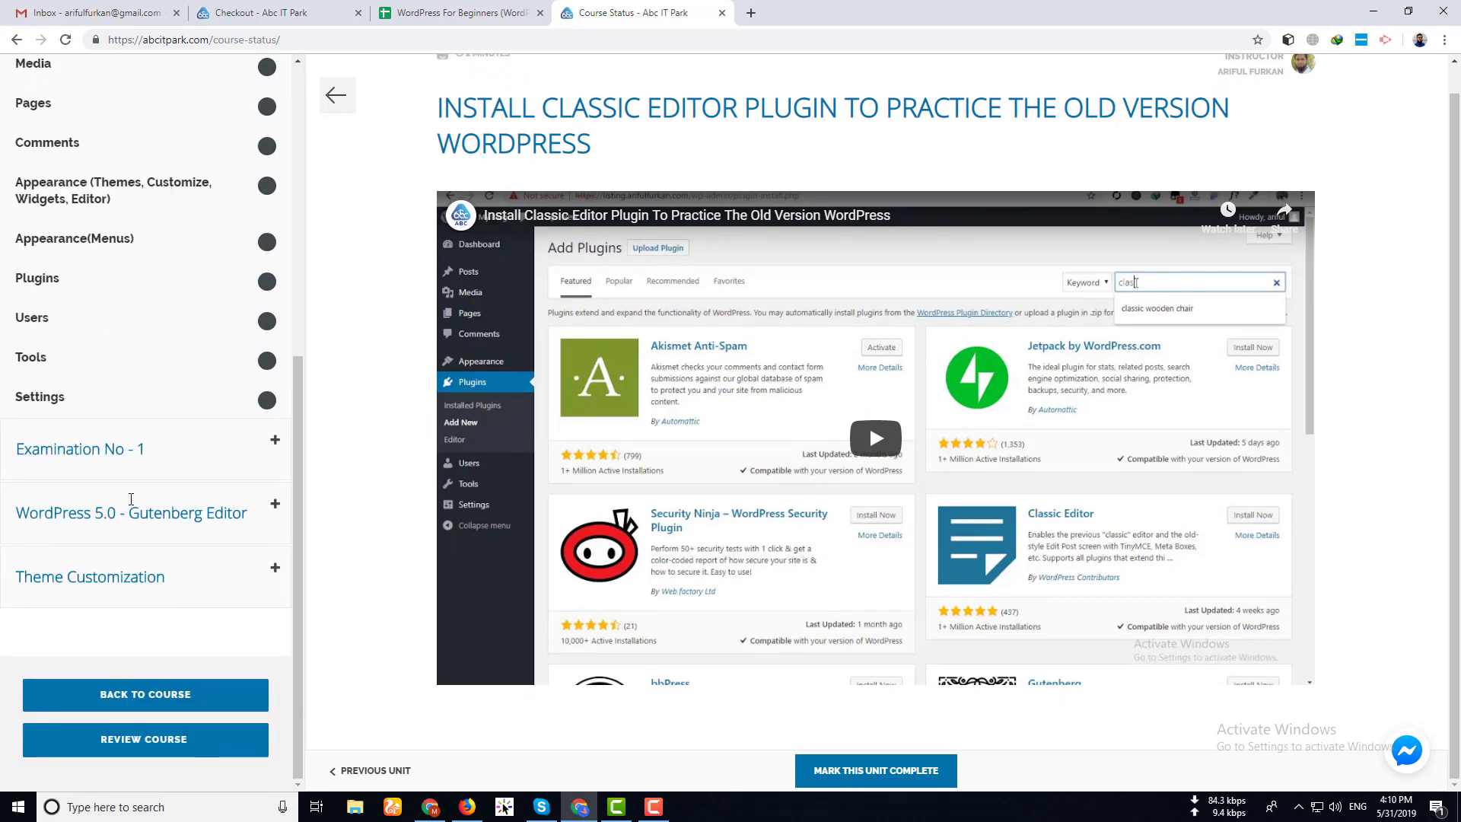